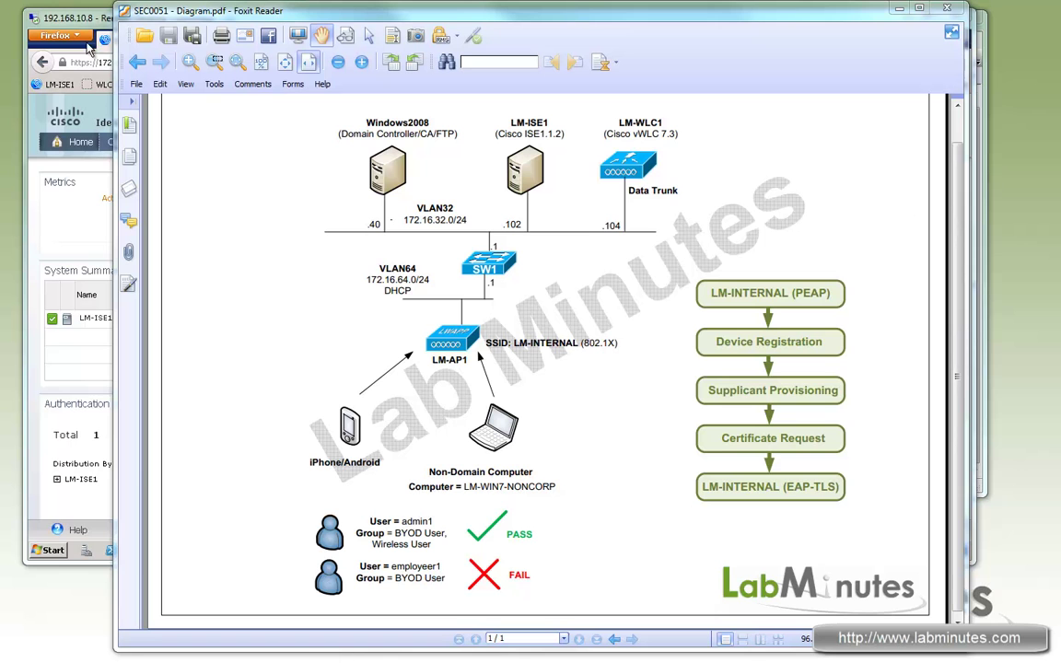
pyautogui.click(103, 13)
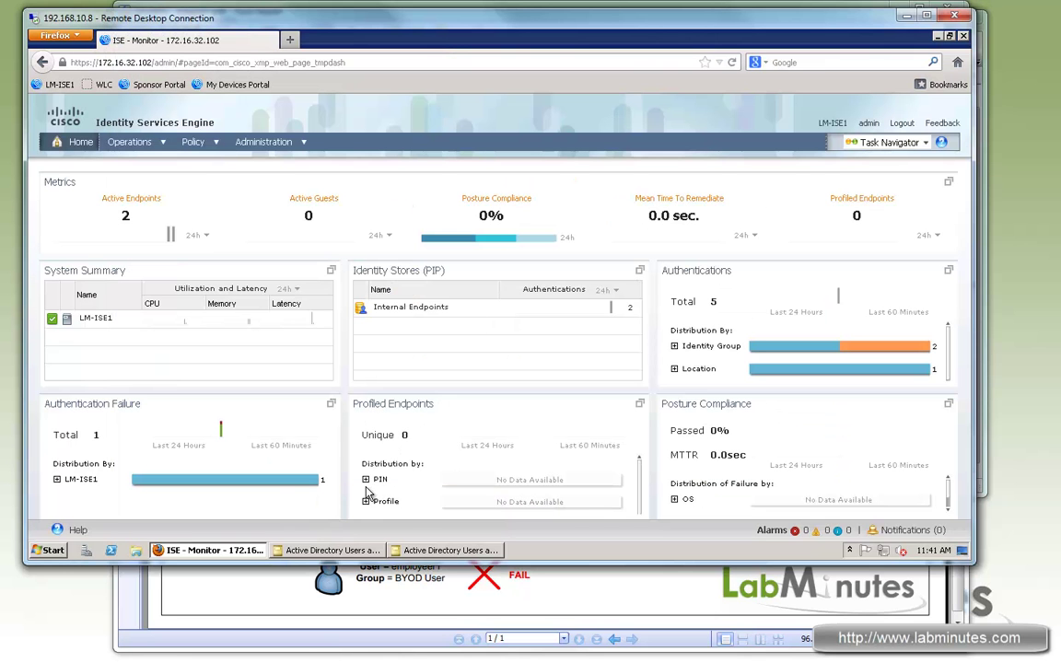
pyautogui.click(446, 550)
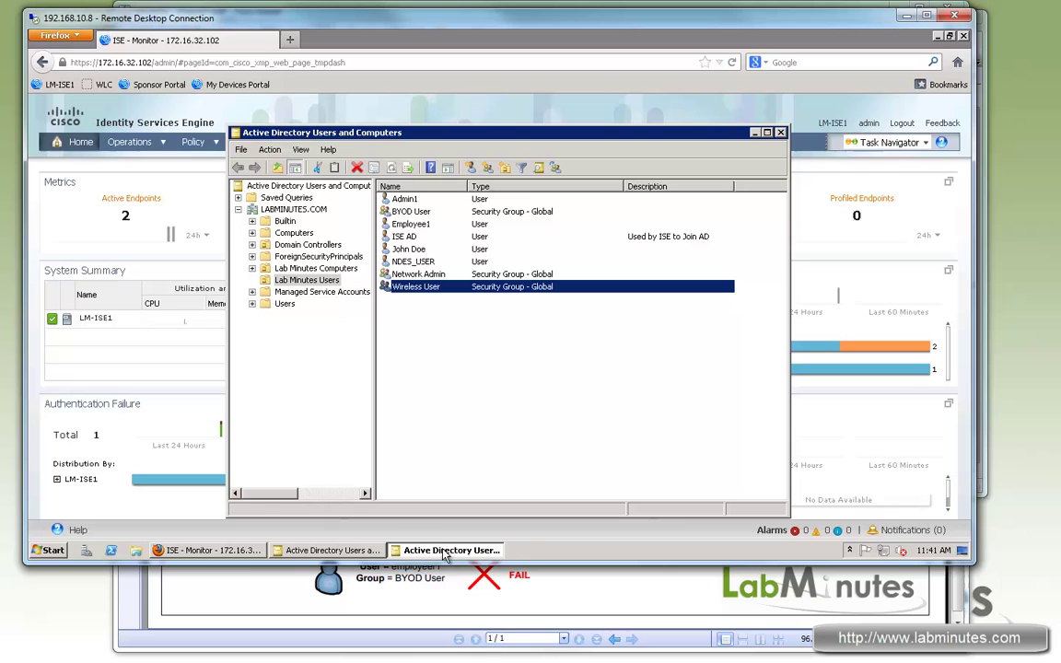
pyautogui.doubleClick(408, 212)
pyautogui.click(426, 186)
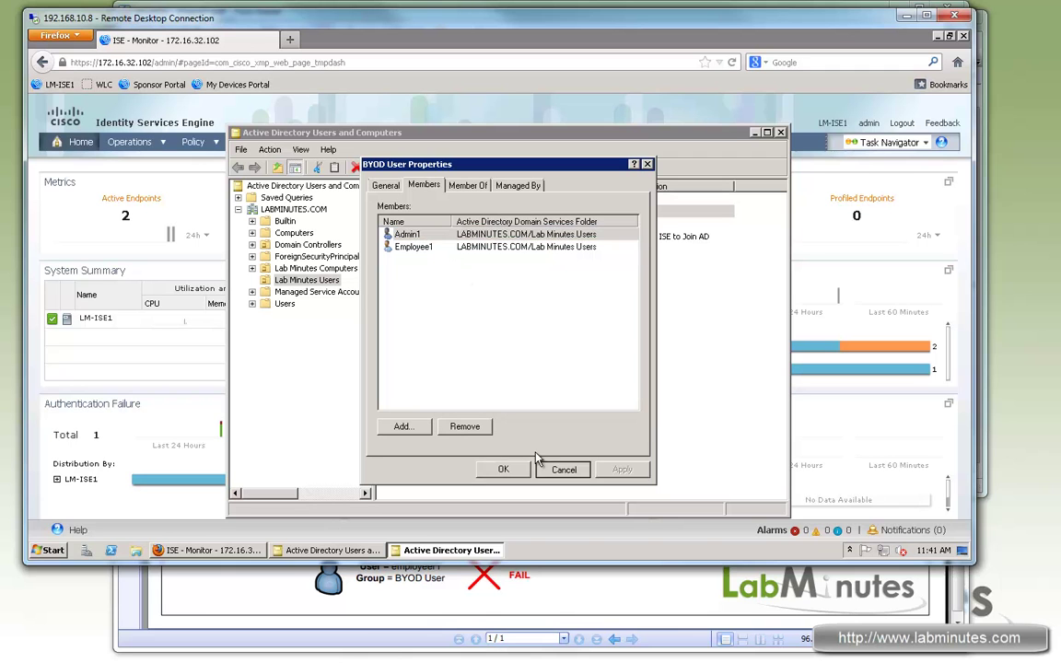
pyautogui.click(503, 469)
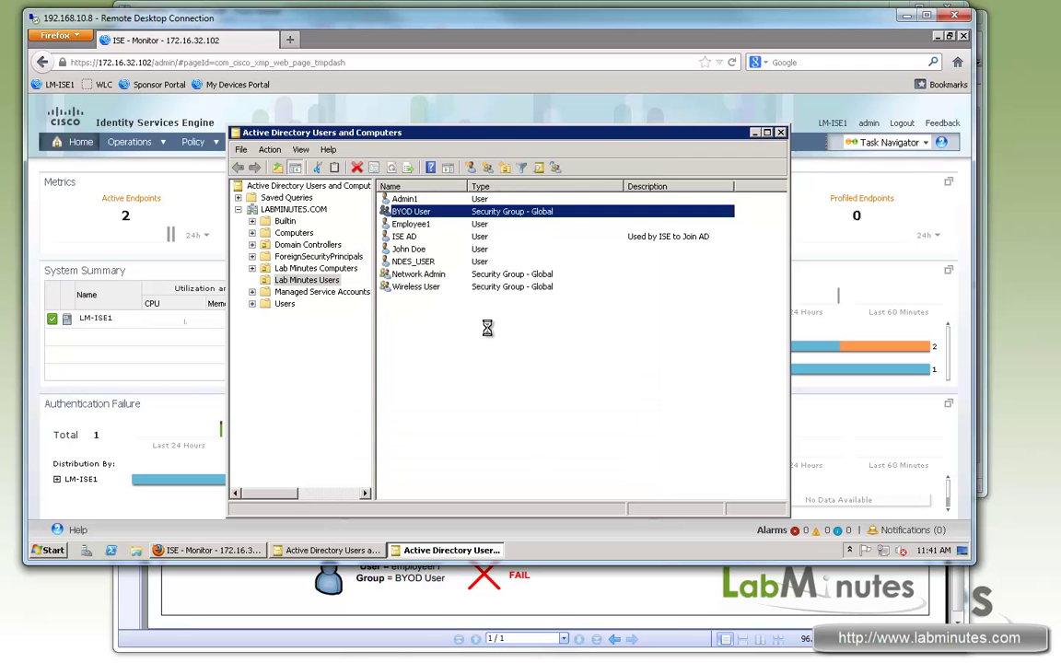
pyautogui.doubleClick(424, 286)
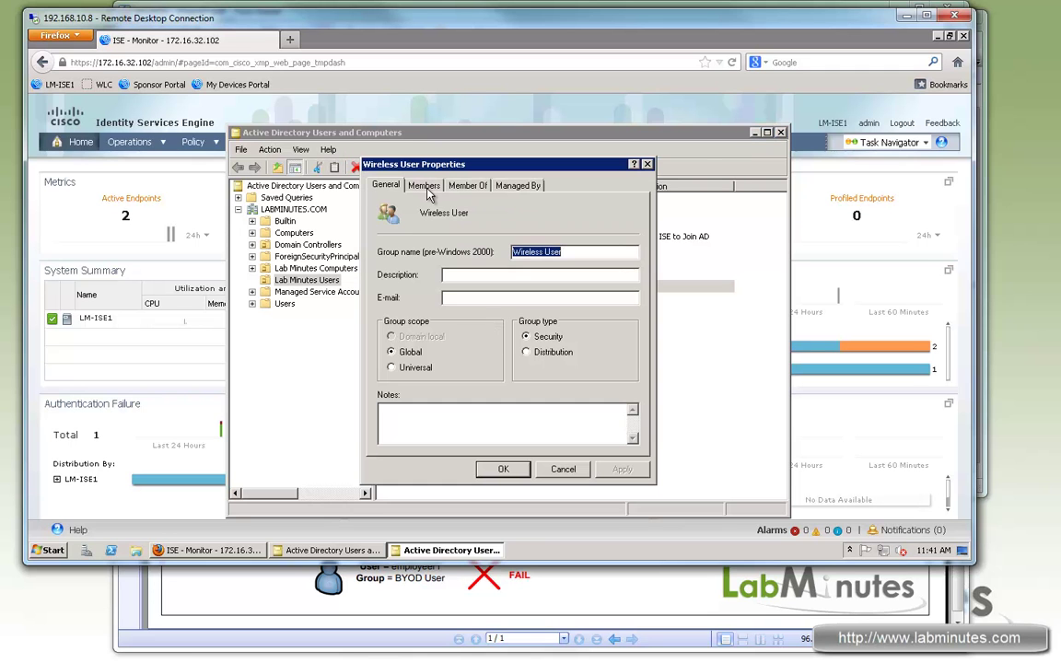
pyautogui.click(425, 186)
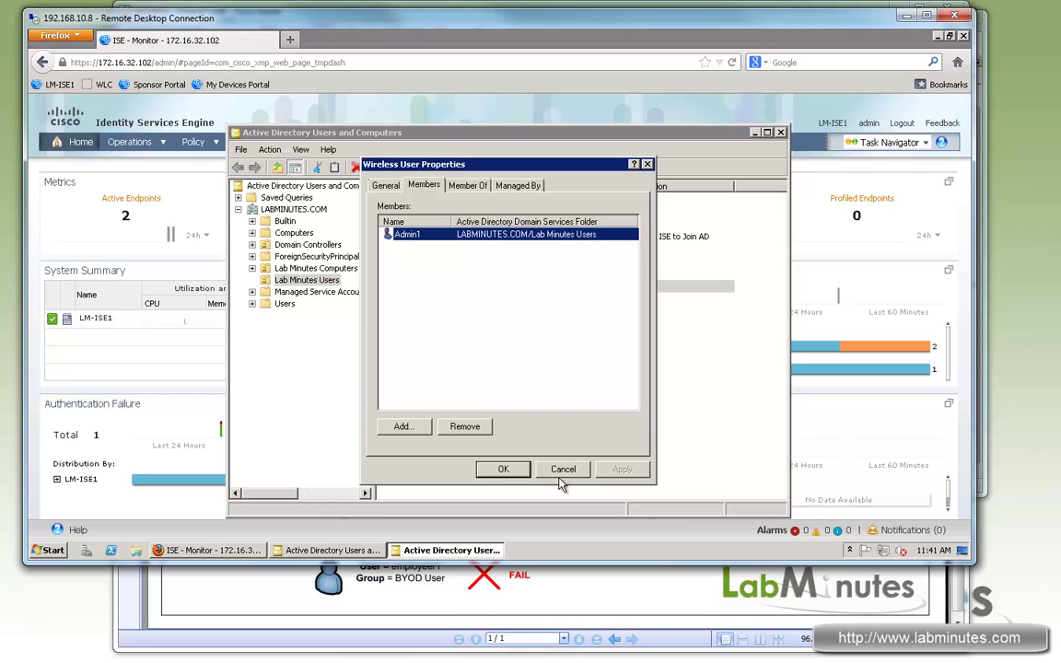
pyautogui.click(503, 469)
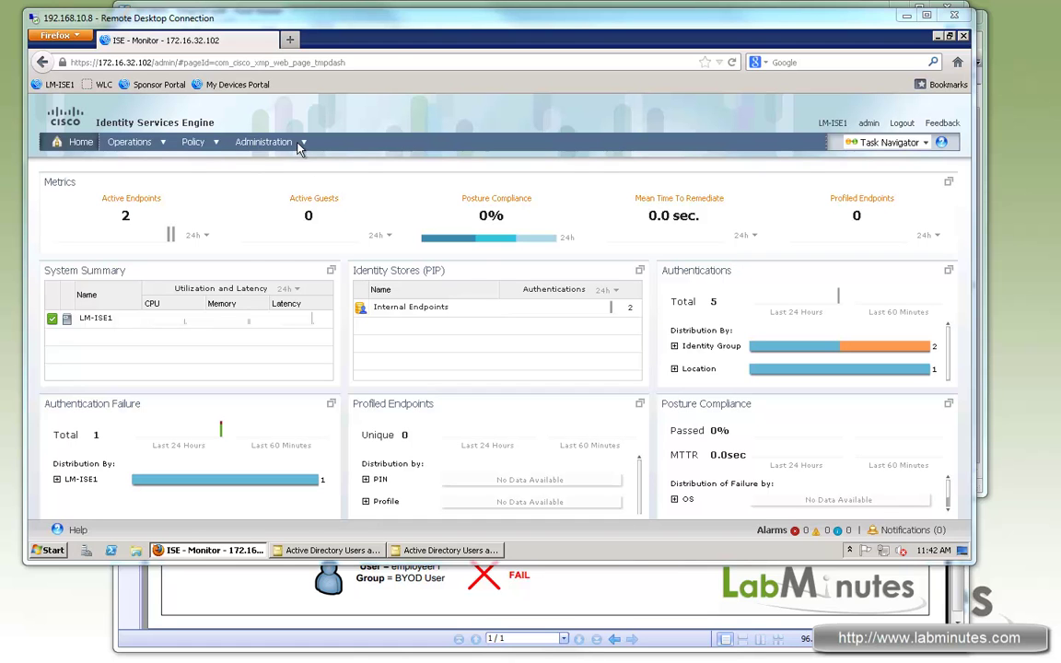
# Open Certificates in a second tab, view SCEP CA Profiles listing LM_SCEP, then return to the dashboard
pyautogui.moveTo(258, 142)
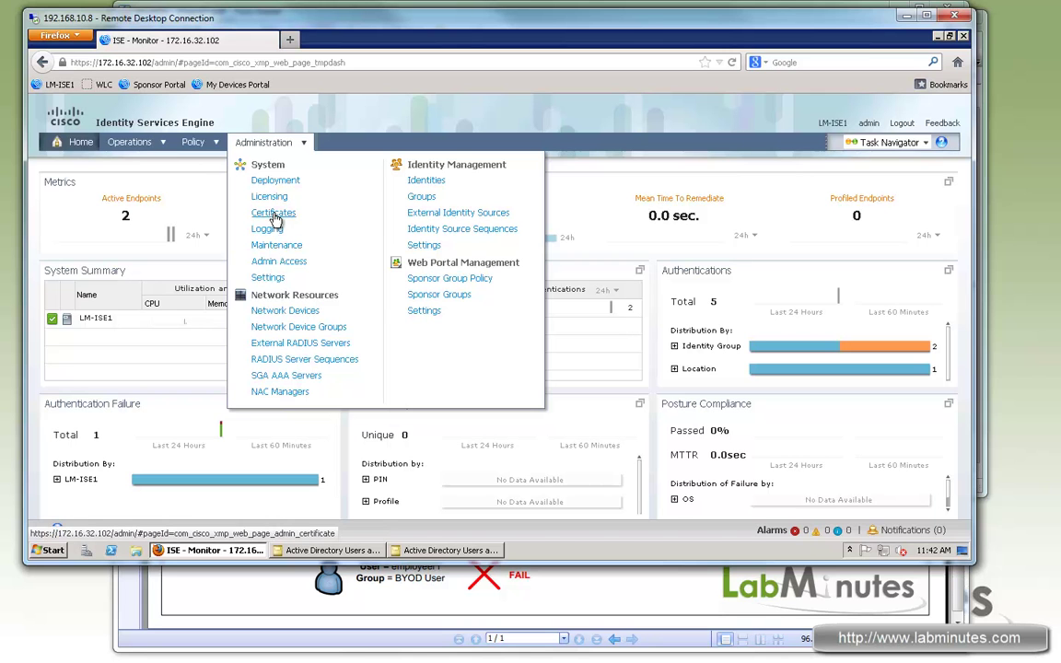
pyautogui.rightClick(274, 218)
pyautogui.click(353, 220)
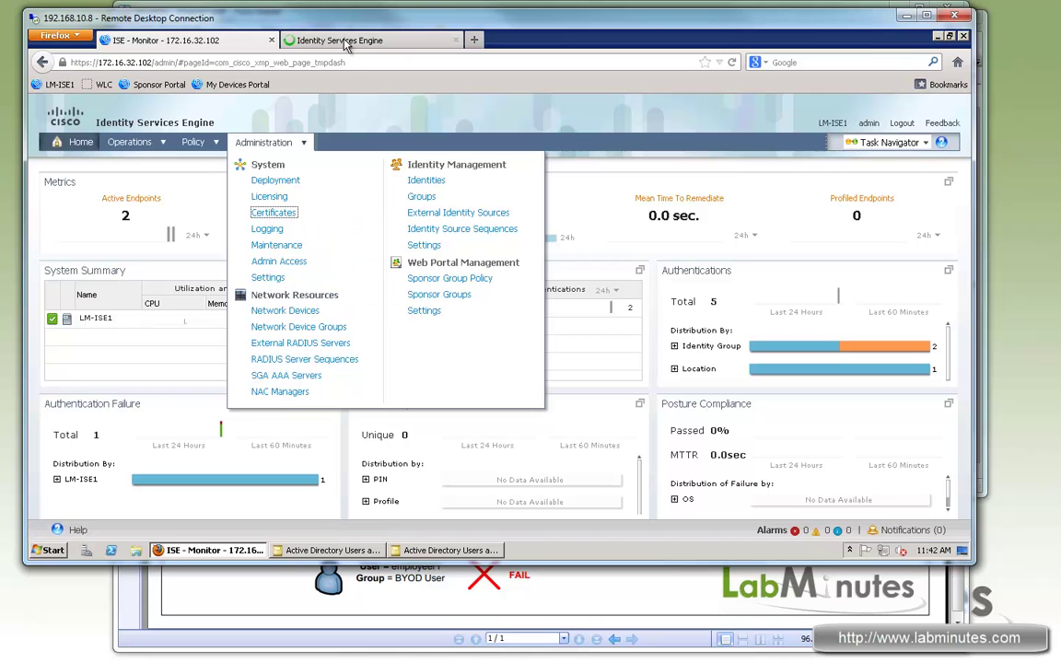
pyautogui.click(347, 43)
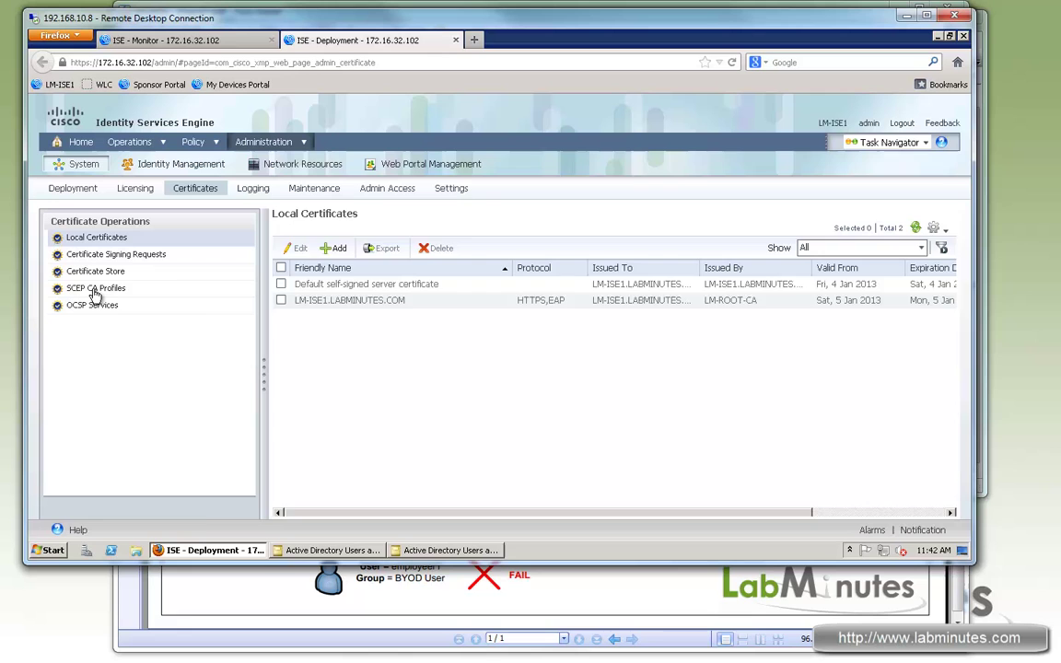
pyautogui.click(94, 288)
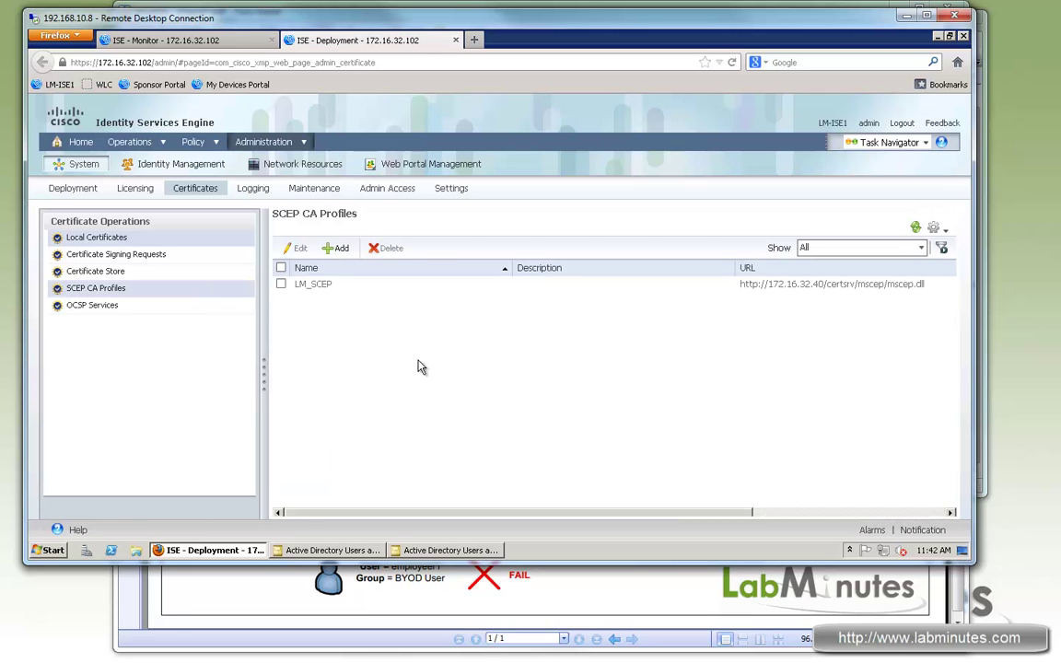
pyautogui.click(229, 43)
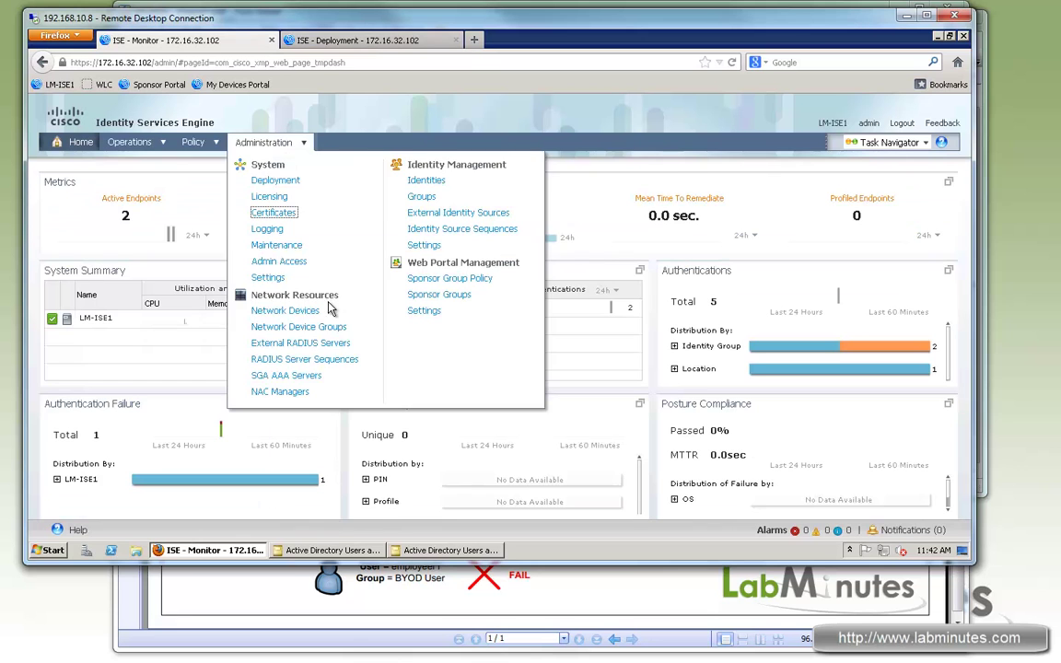
# Review the LM-WIRELESS-DOT1X rule's LM-PEAP-TLS protocols and LM_CERT_AD_LOCAL source, then view Authorization Policy
pyautogui.moveTo(179, 136)
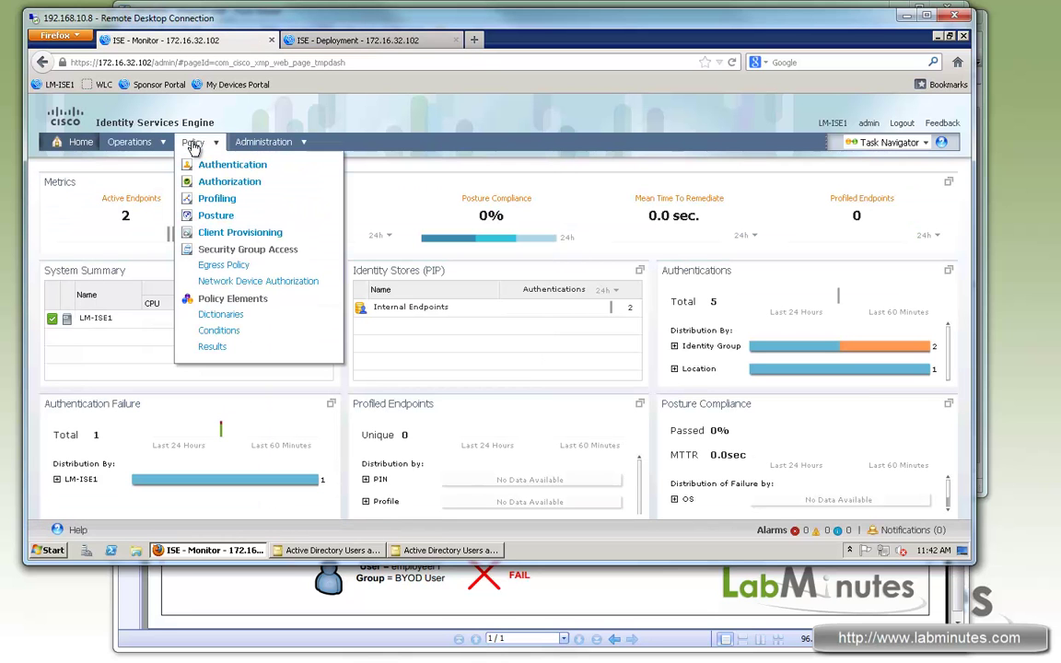
pyautogui.click(206, 163)
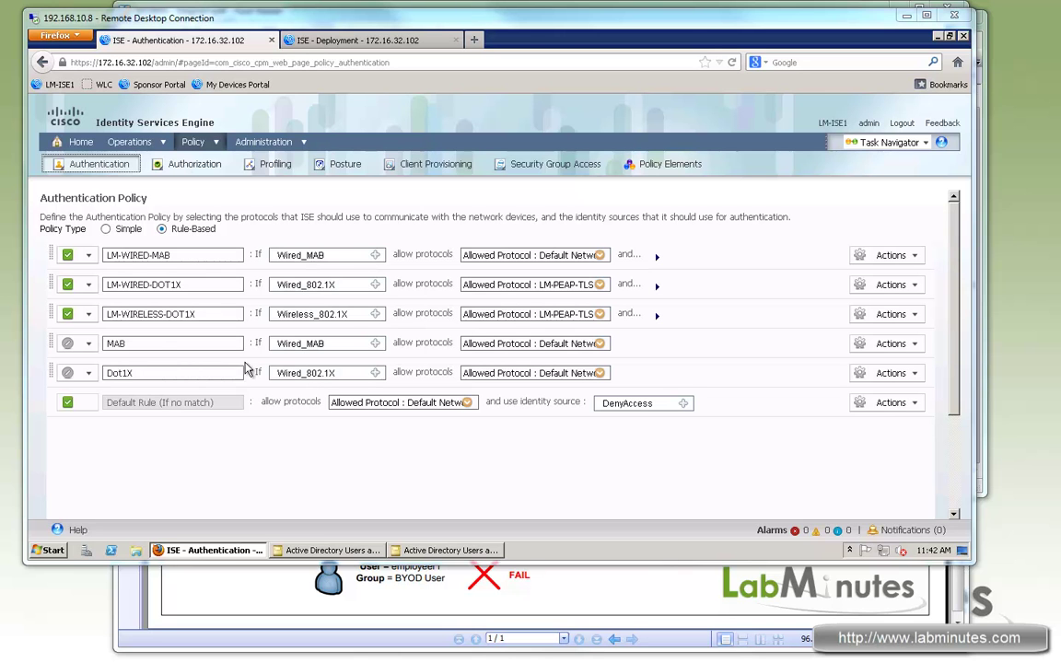
pyautogui.moveTo(99, 313); pyautogui.dragTo(159, 329)
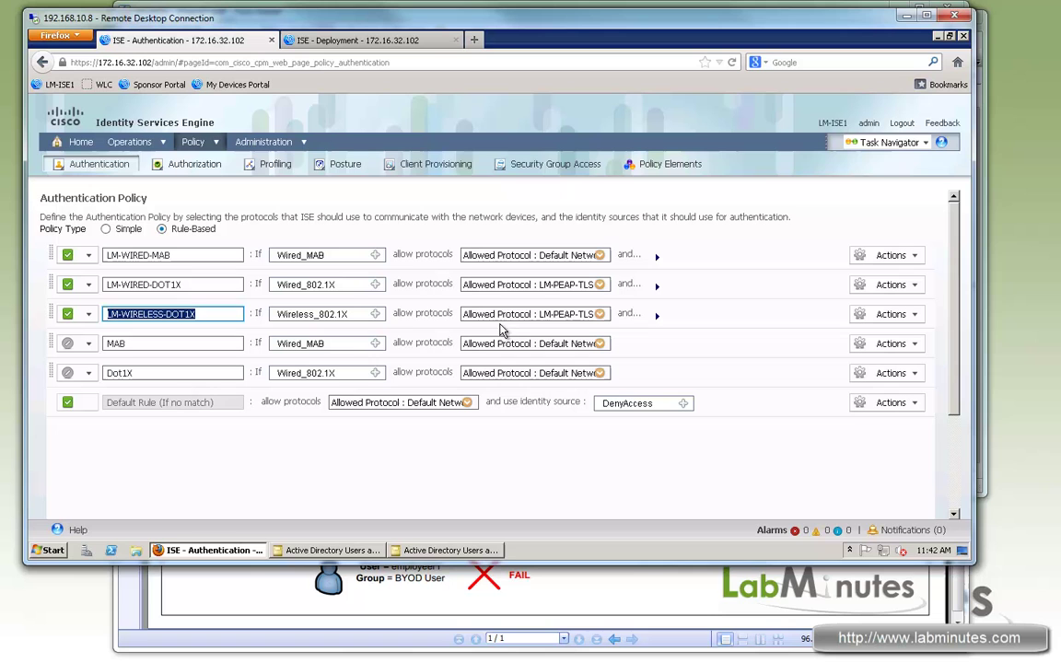
pyautogui.moveTo(540, 318); pyautogui.dragTo(596, 318)
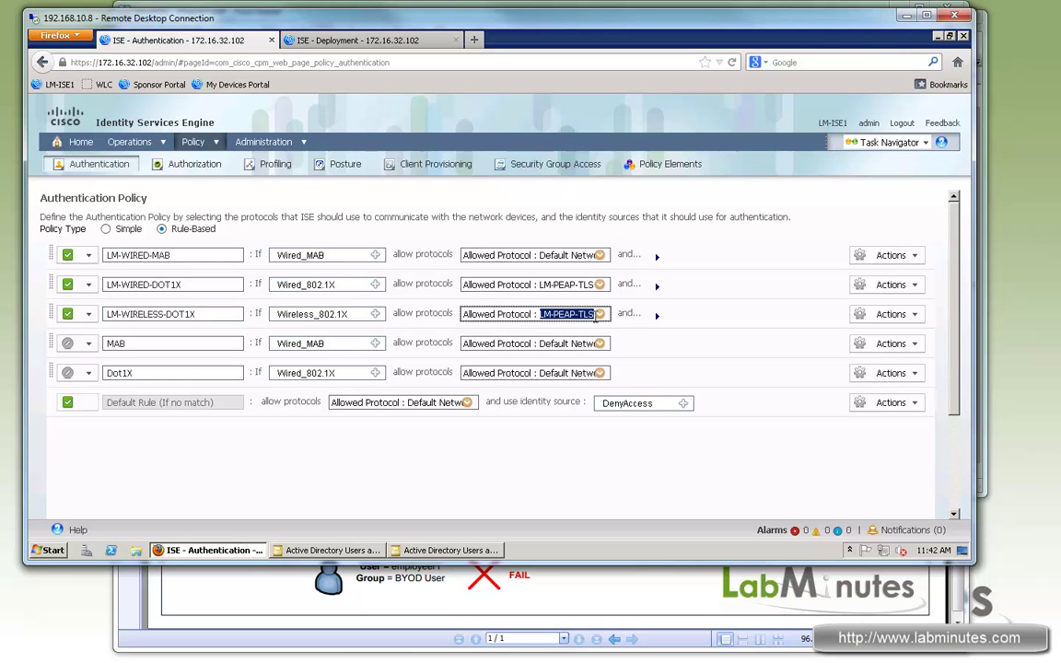
pyautogui.click(658, 317)
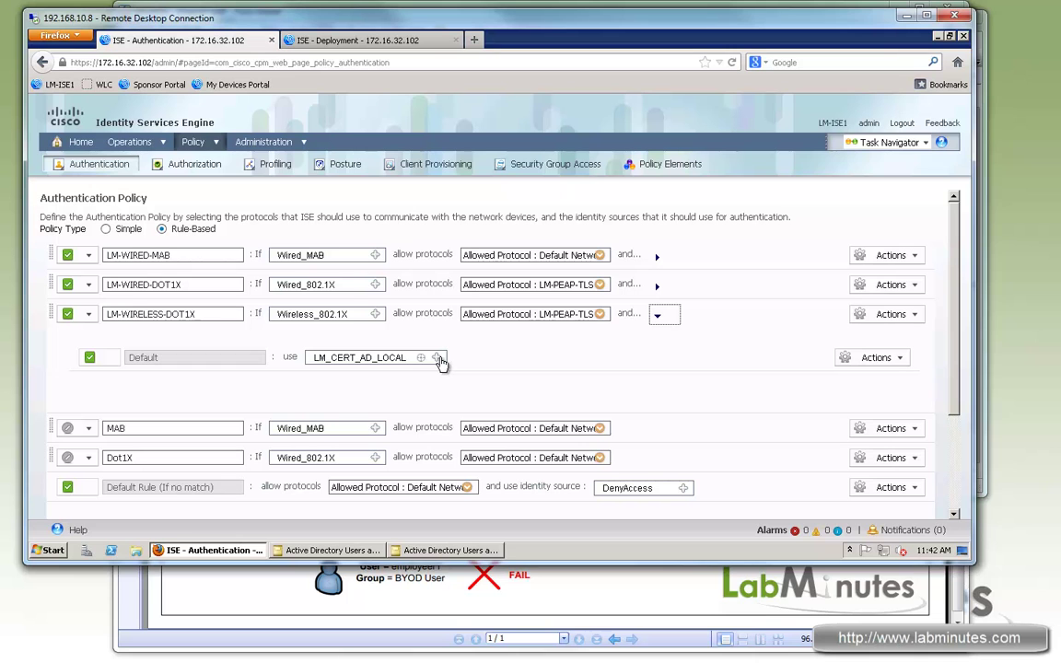
pyautogui.click(356, 362)
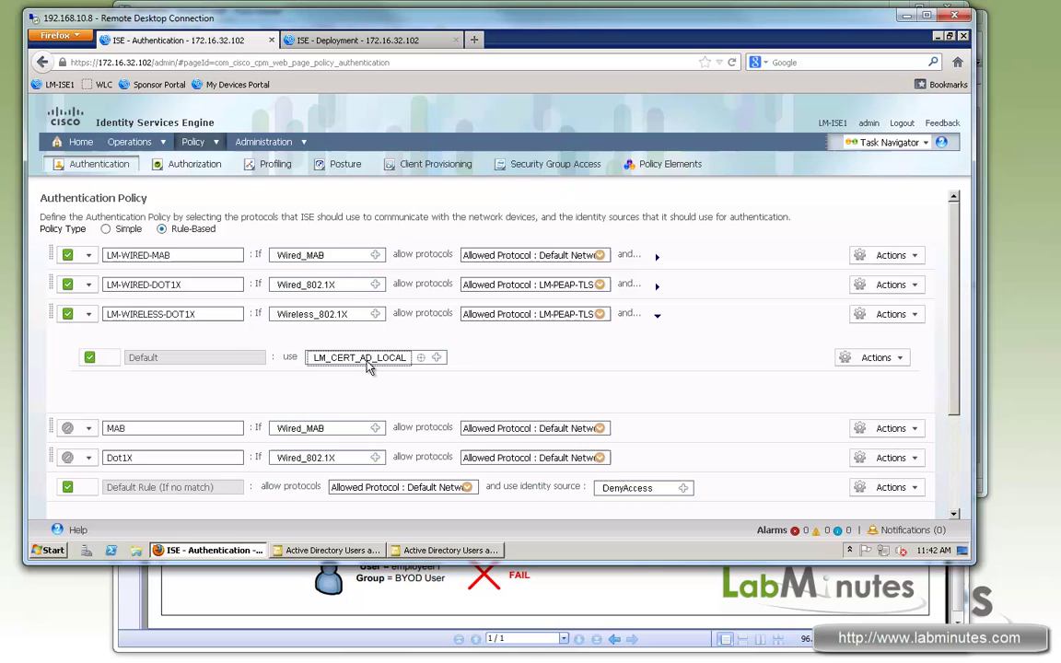
pyautogui.click(495, 368)
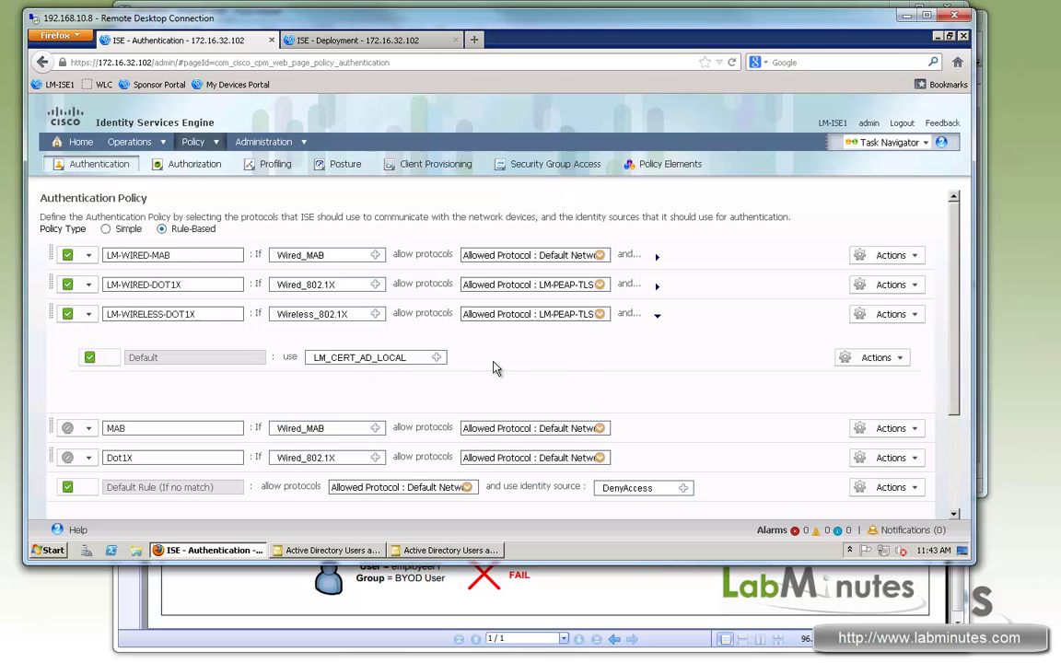
pyautogui.click(203, 172)
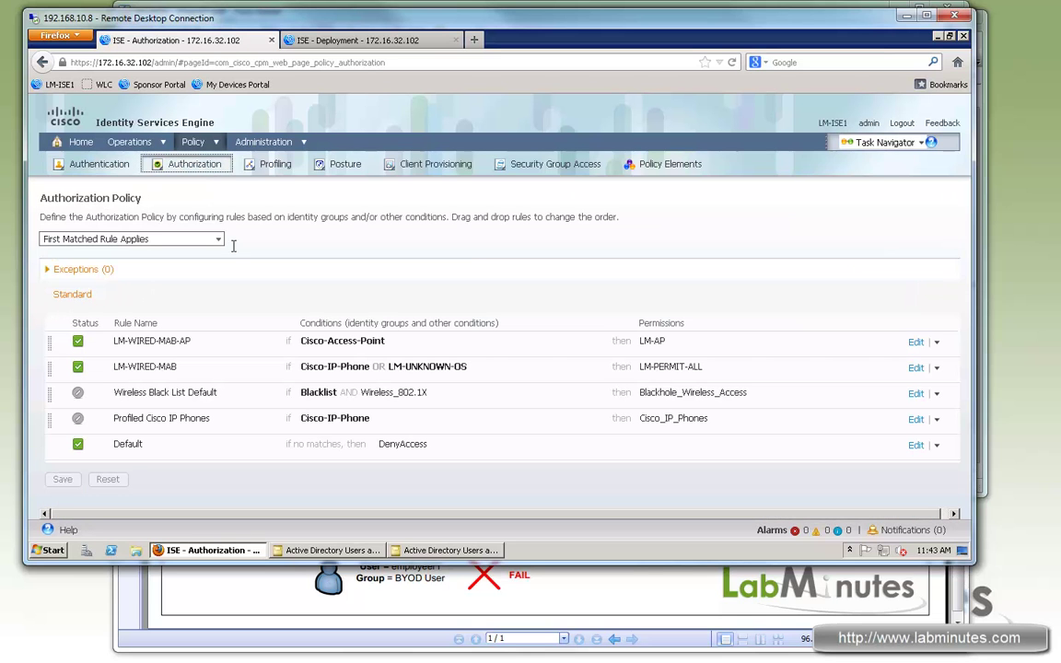
# In the second tab, duplicate the Wireless_802.1X authorization compound condition into Wireless_802.1X_copy
pyautogui.click(358, 46)
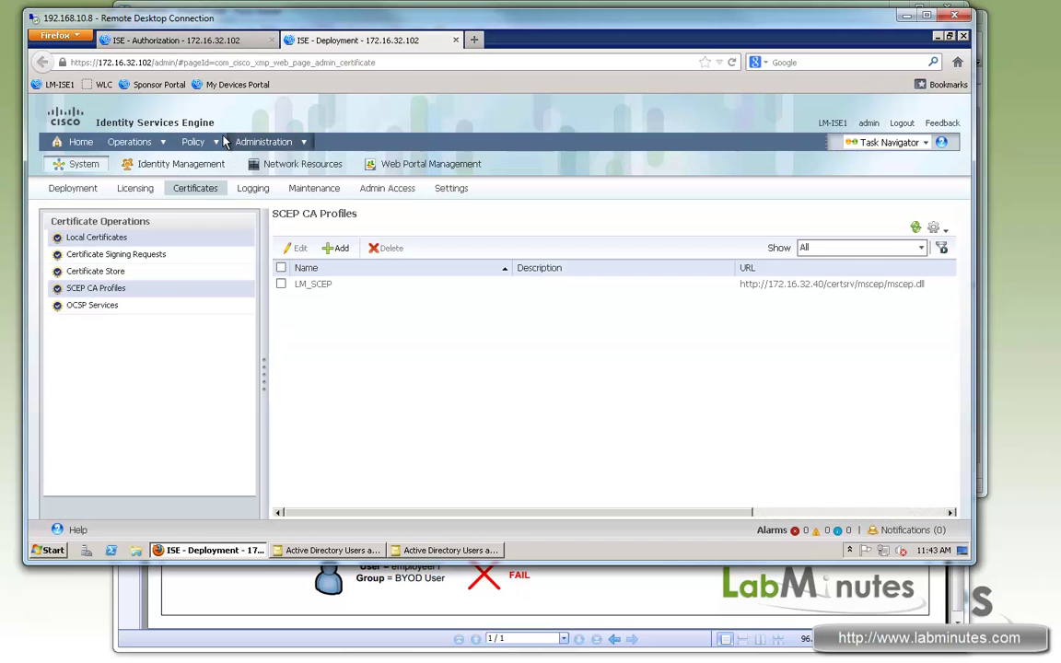
pyautogui.click(213, 144)
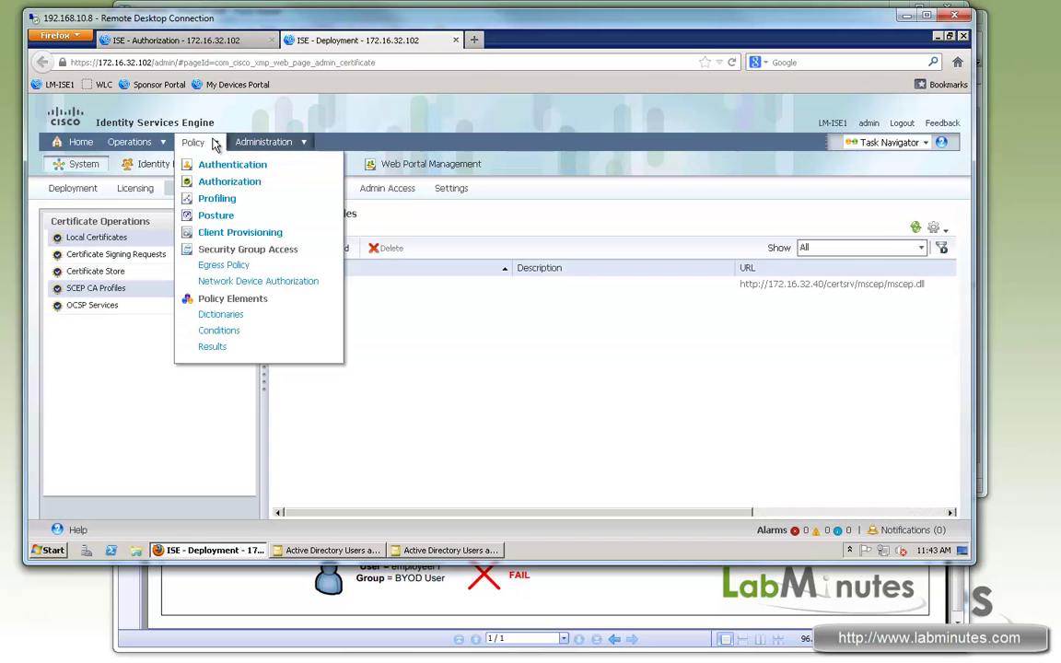
pyautogui.click(210, 314)
pyautogui.click(216, 329)
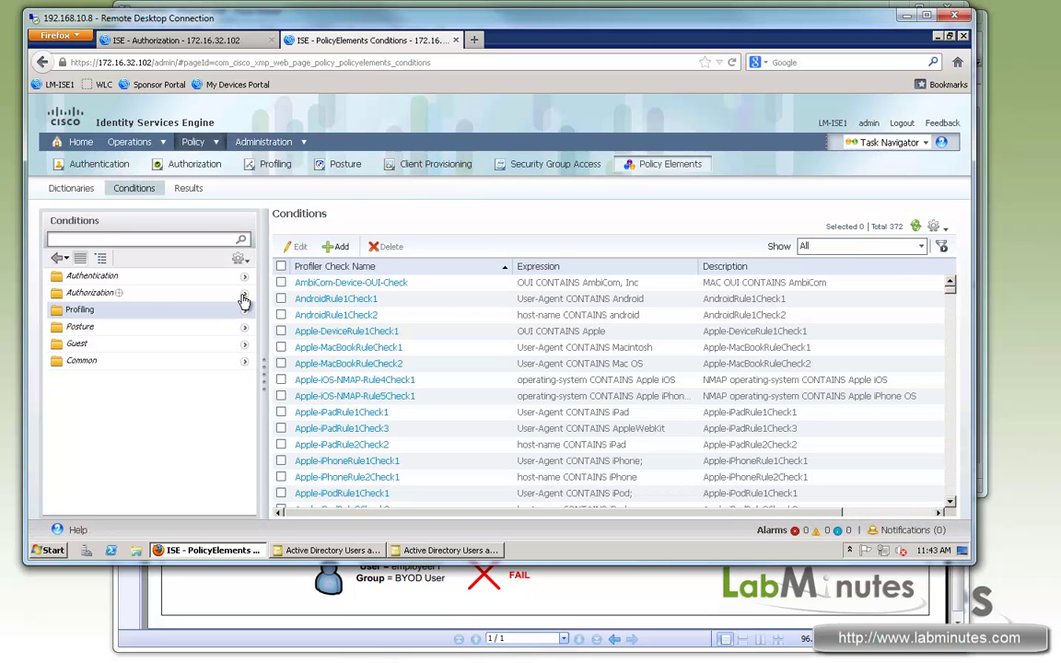
pyautogui.click(244, 293)
pyautogui.click(94, 295)
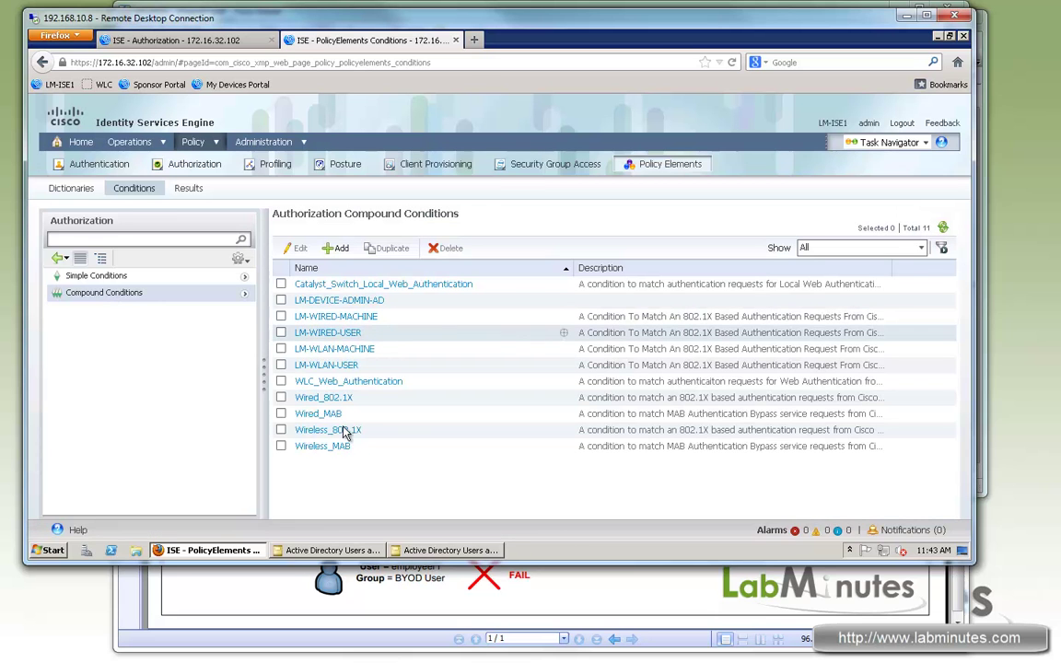
pyautogui.click(281, 429)
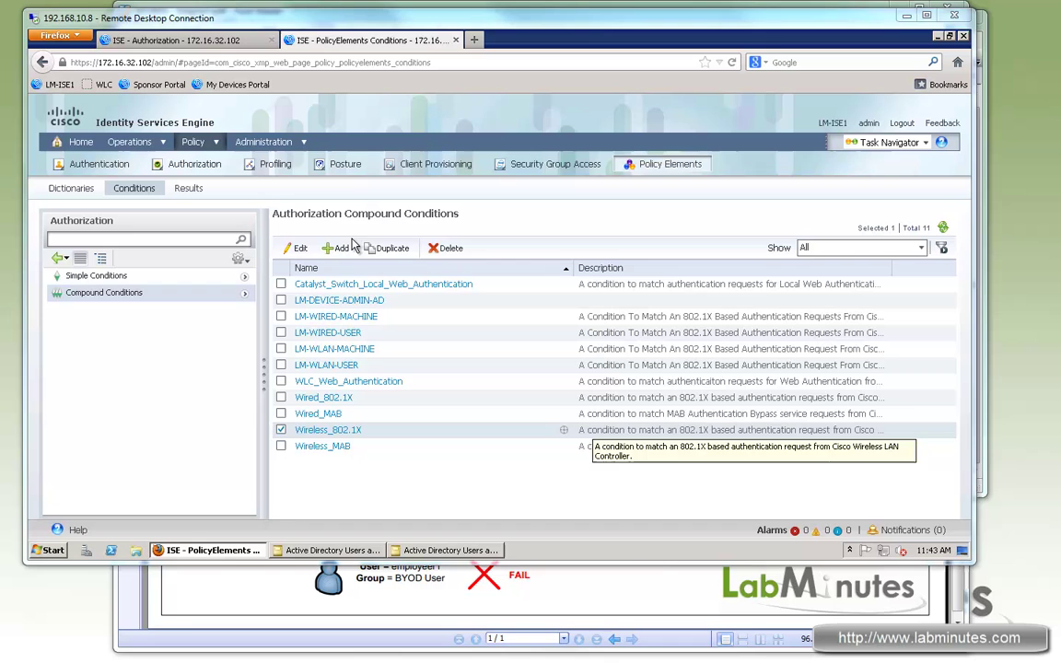
pyautogui.click(394, 248)
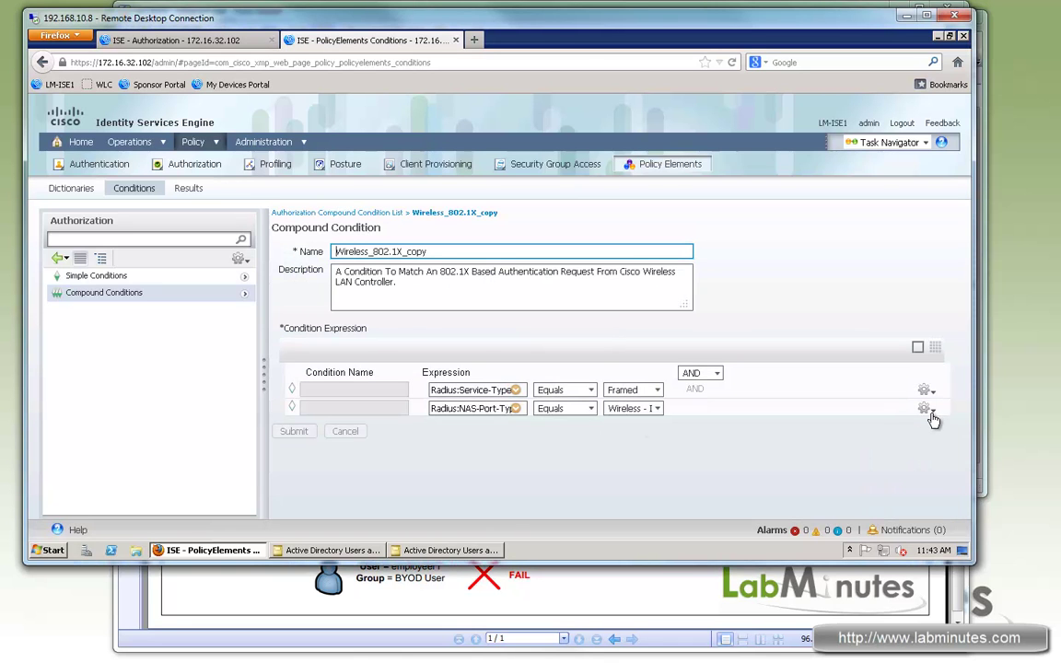
# Rename the duplicated condition to LM-WLAN-BYOD-ONBOARD
pyautogui.click(927, 409)
pyautogui.tripleClick(498, 251)
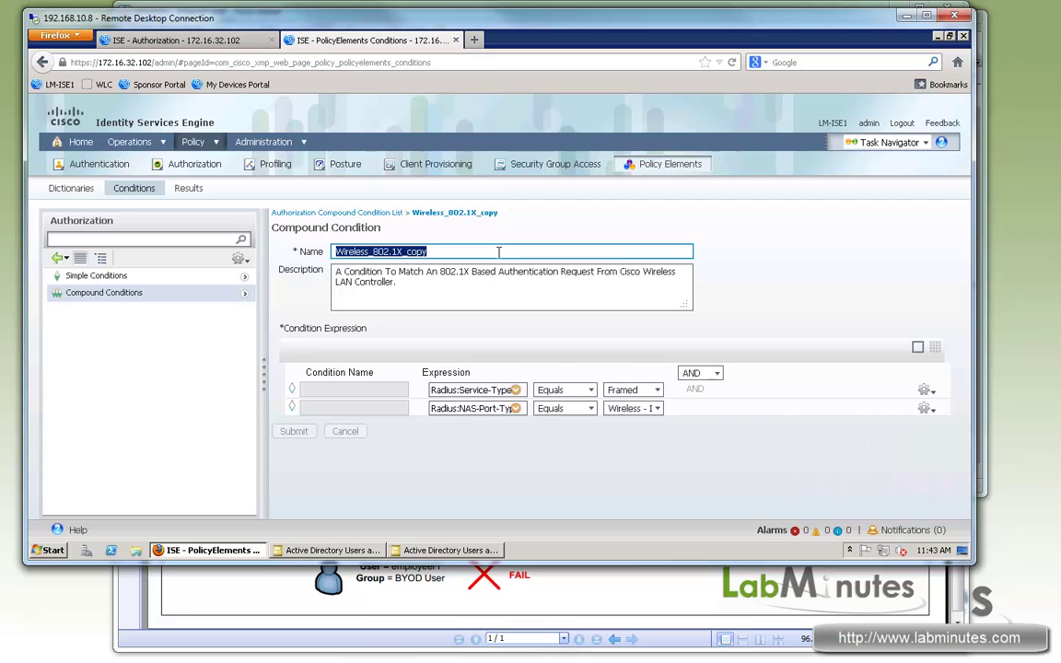
pyautogui.write('L')
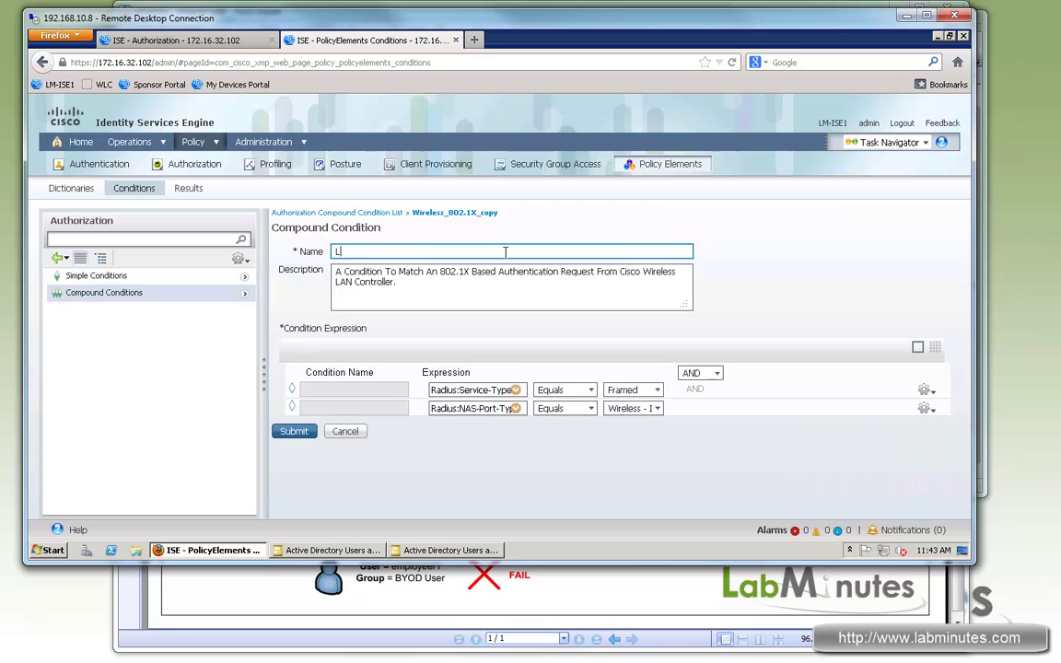
pyautogui.write('M-WLAN-BYOD-ONBOARD')
# Add a third row: Network Access:AuthenticationMethod Equals MSCHAPV2
pyautogui.click(926, 409)
pyautogui.click(880, 425)
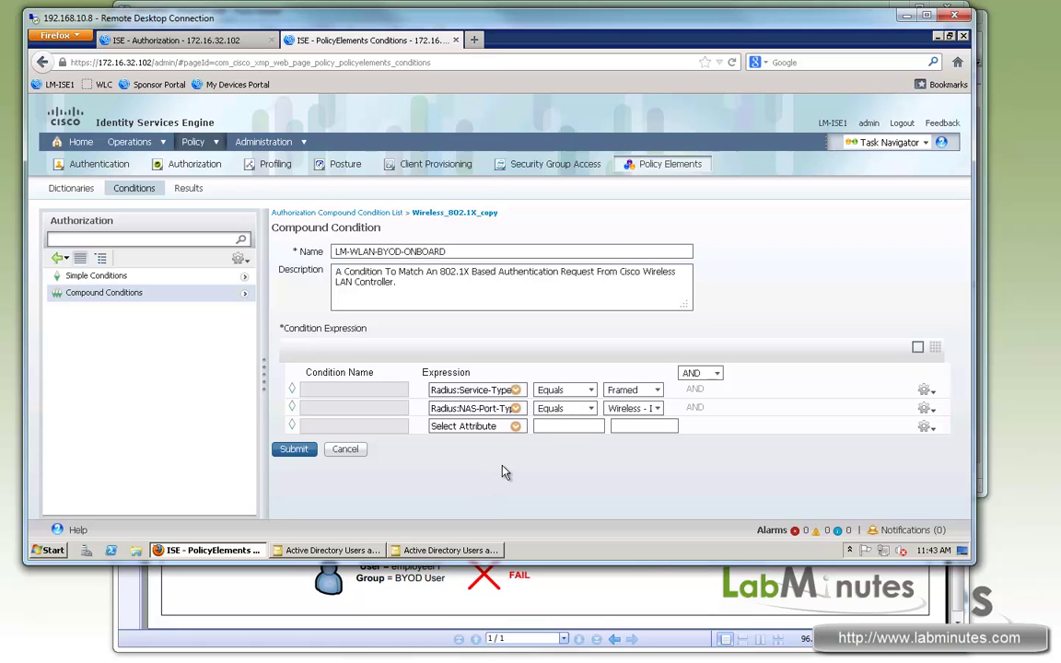
pyautogui.click(516, 426)
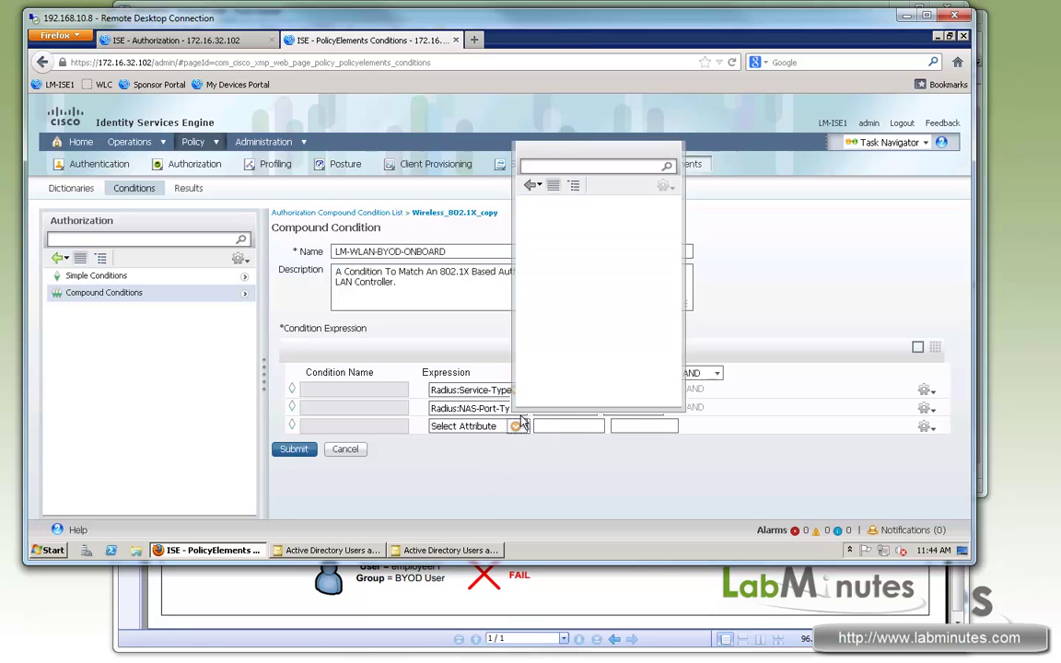
pyautogui.scroll(-3, 658, 359)
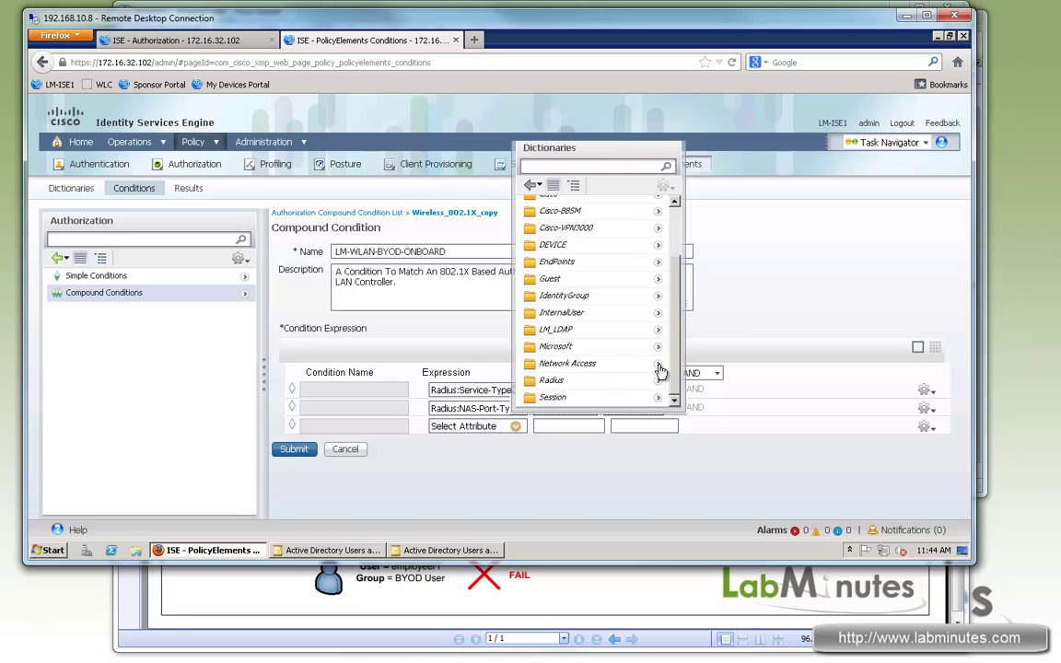
pyautogui.click(658, 364)
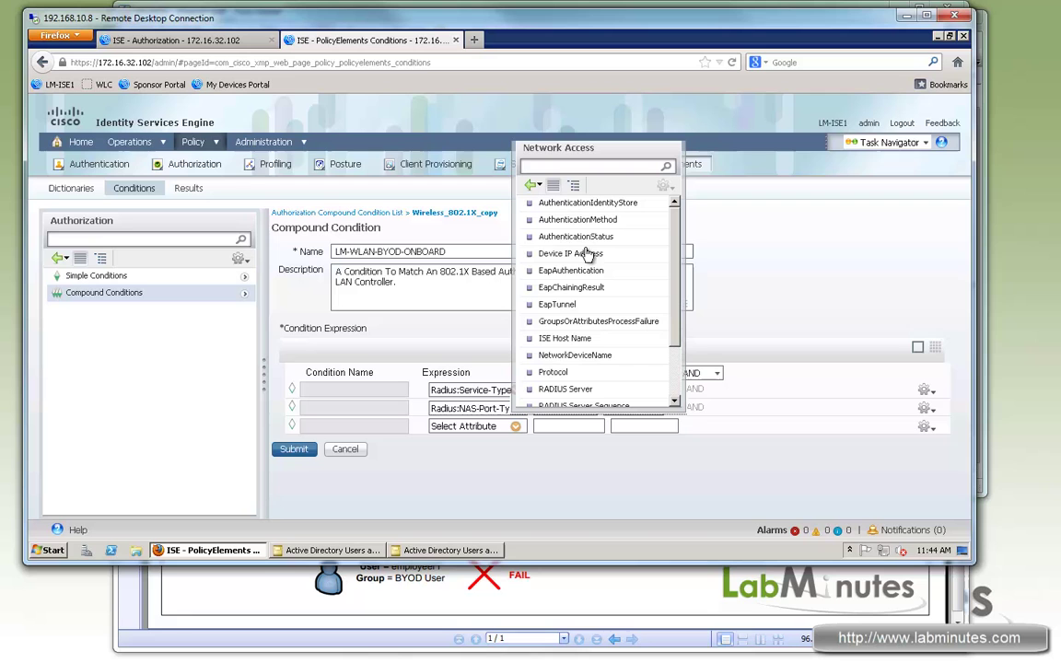
pyautogui.click(575, 219)
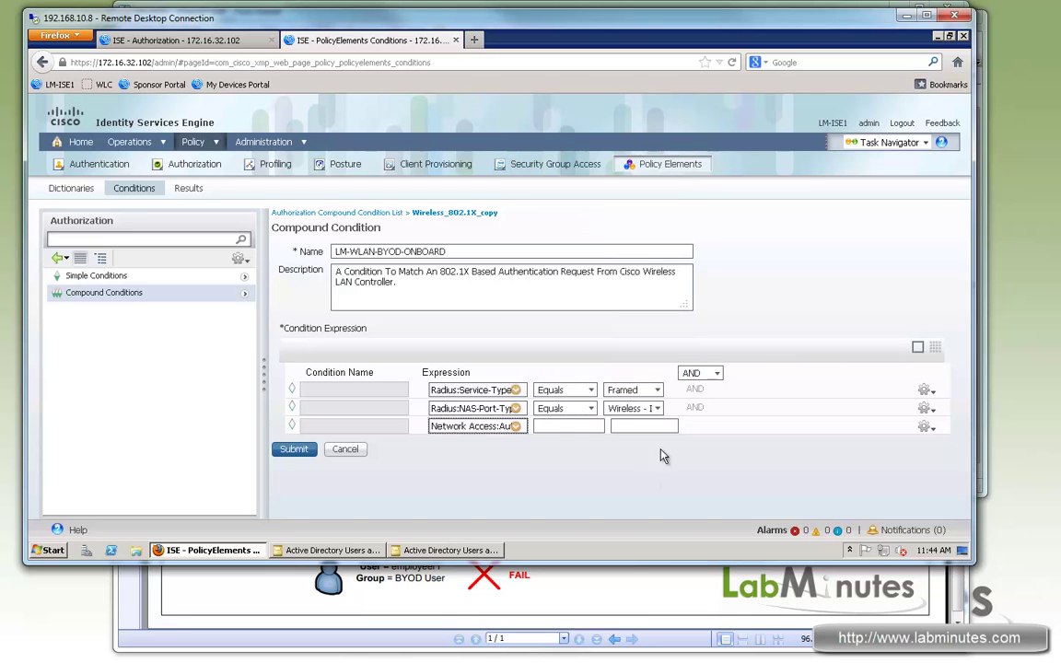
pyautogui.click(659, 429)
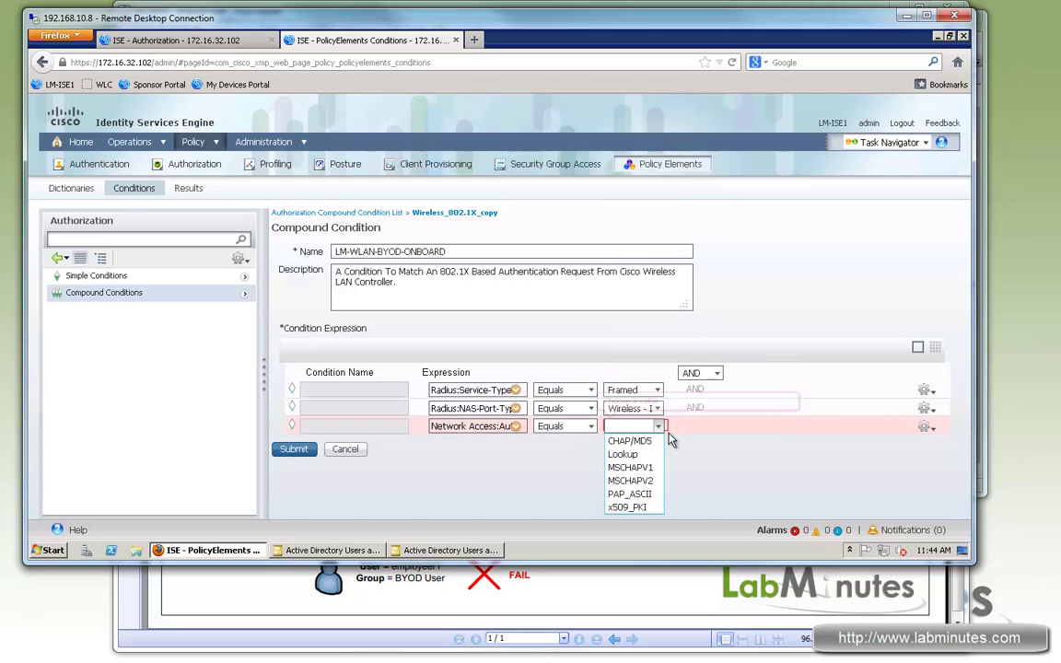
pyautogui.click(636, 481)
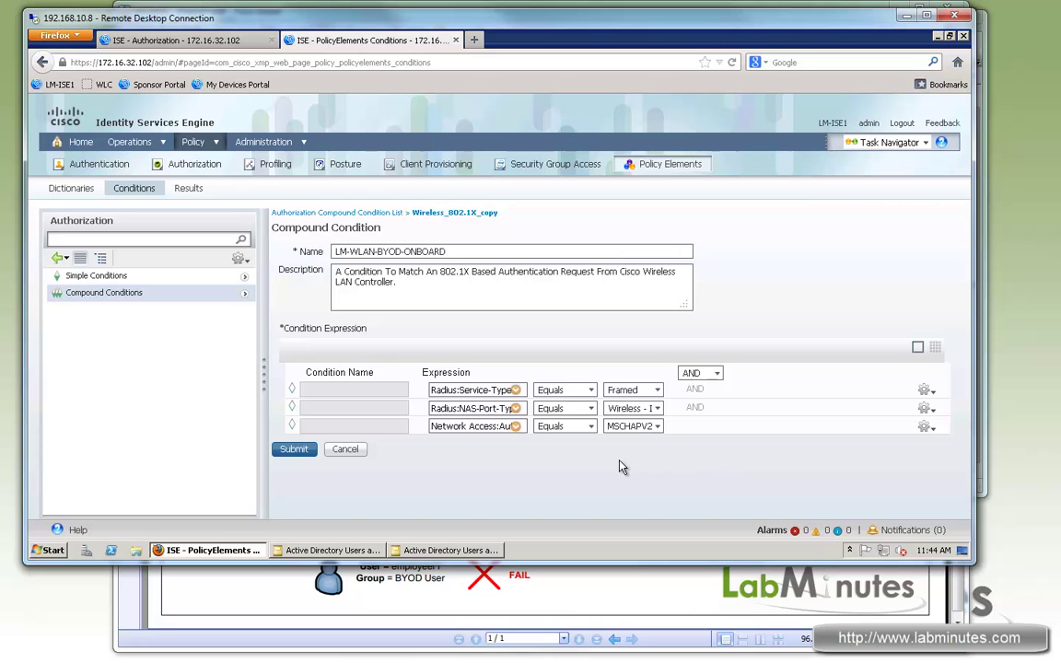
# Add a fourth row matching AD1:ExternalGroups Equals BYOD User
pyautogui.click(928, 428)
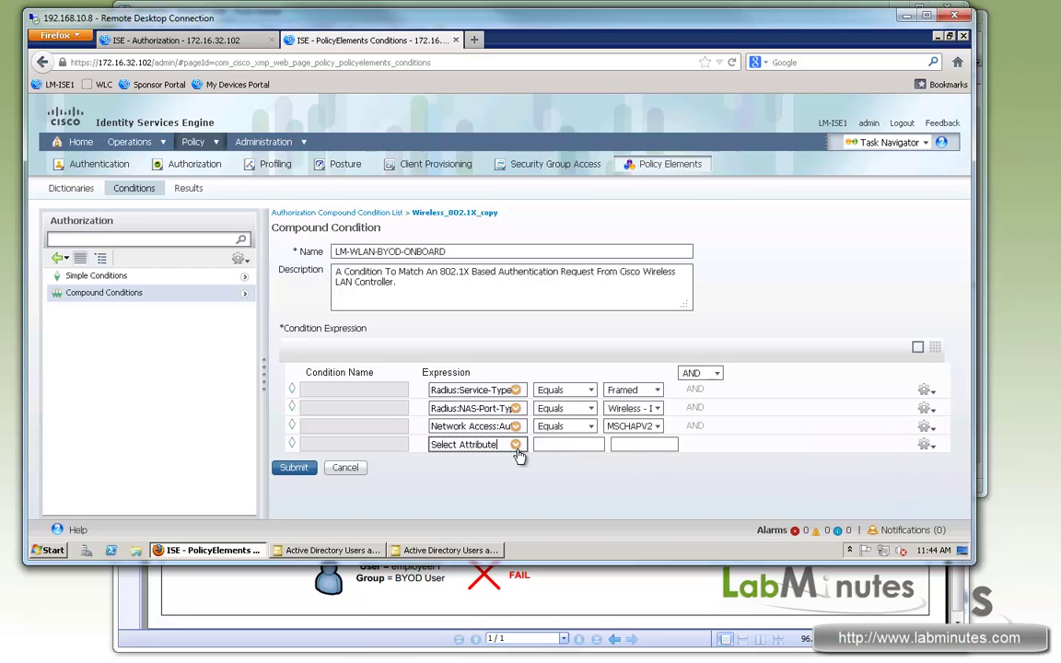
pyautogui.click(516, 446)
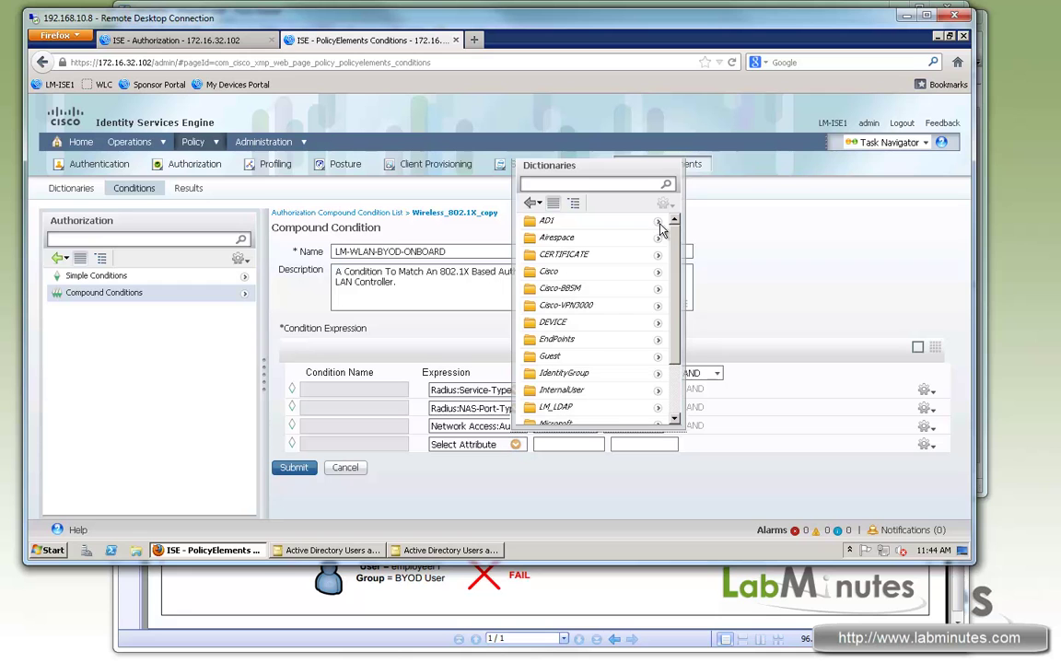
pyautogui.click(661, 228)
pyautogui.click(579, 238)
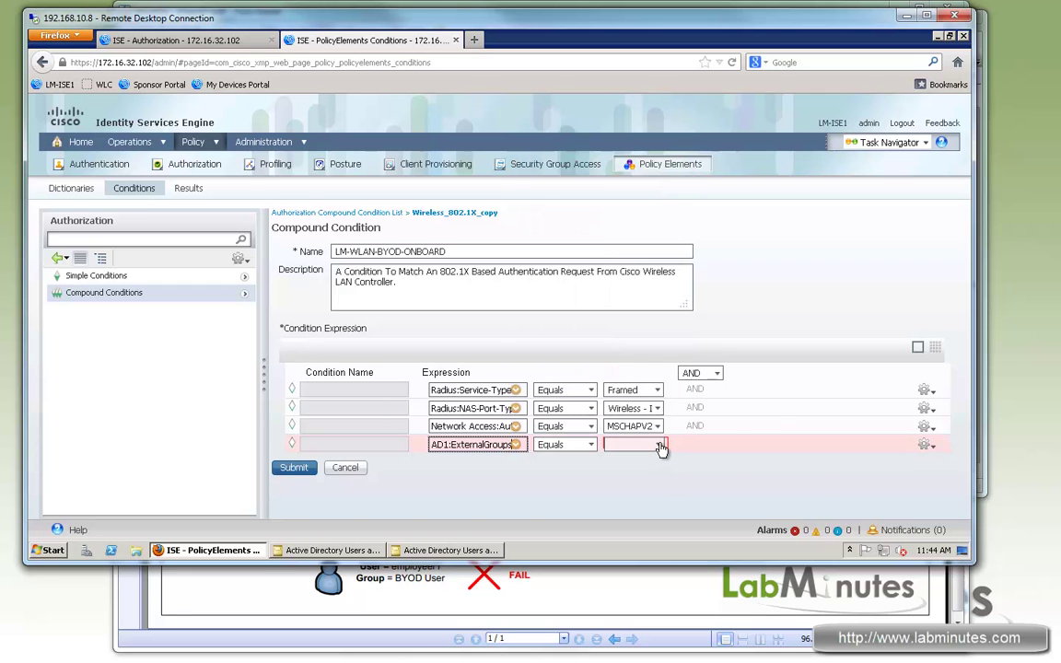
pyautogui.click(659, 446)
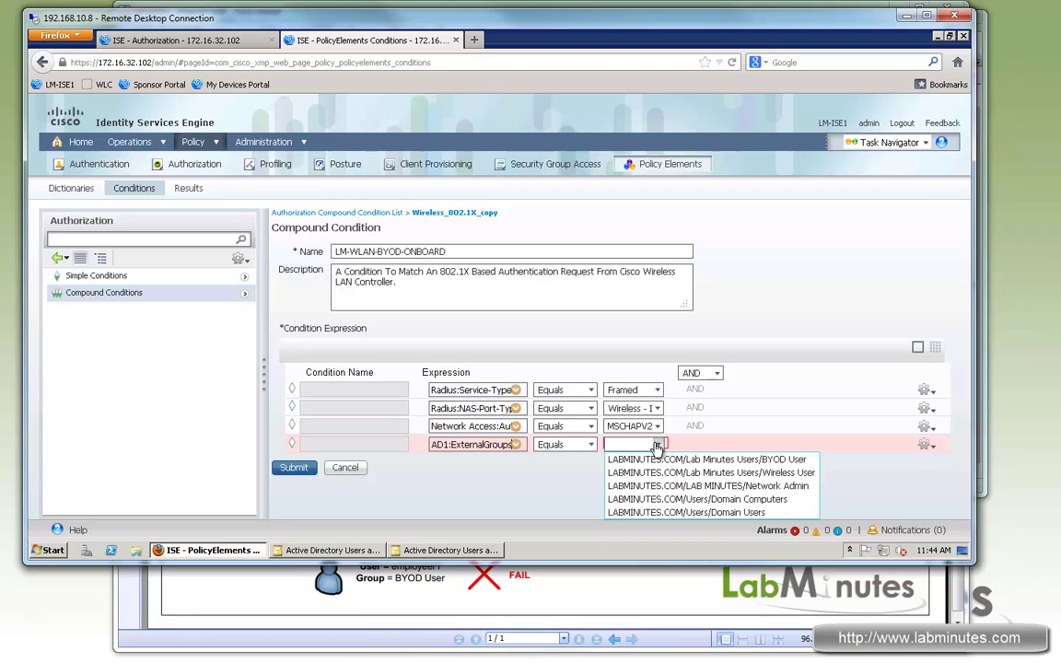
pyautogui.click(751, 459)
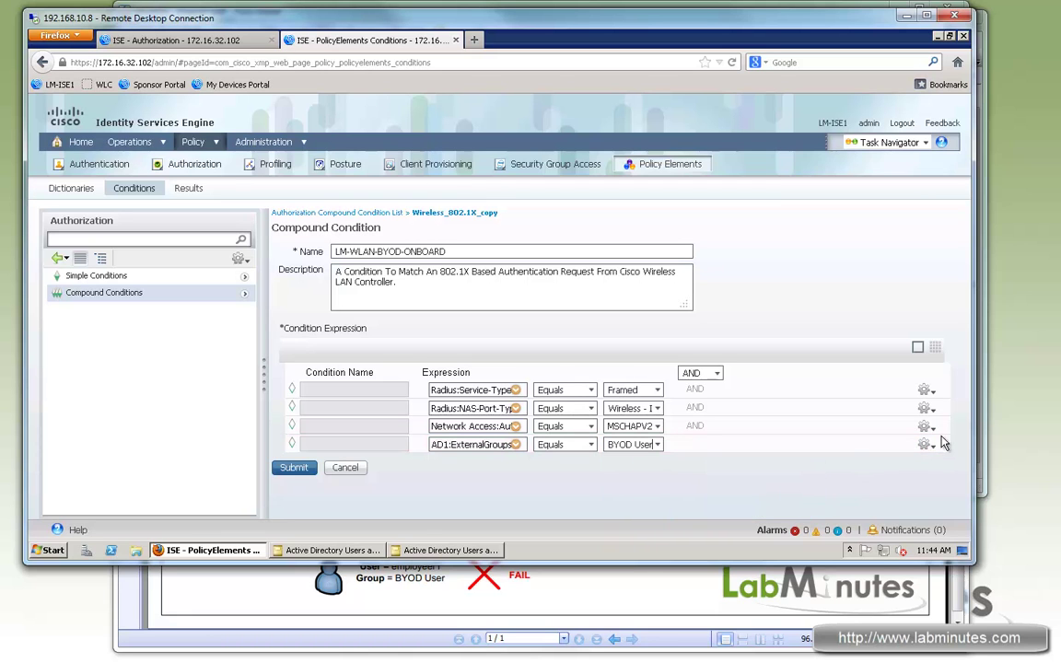
# Add a fifth row matching AD1:ExternalGroups Equals Wireless User
pyautogui.click(926, 445)
pyautogui.click(859, 459)
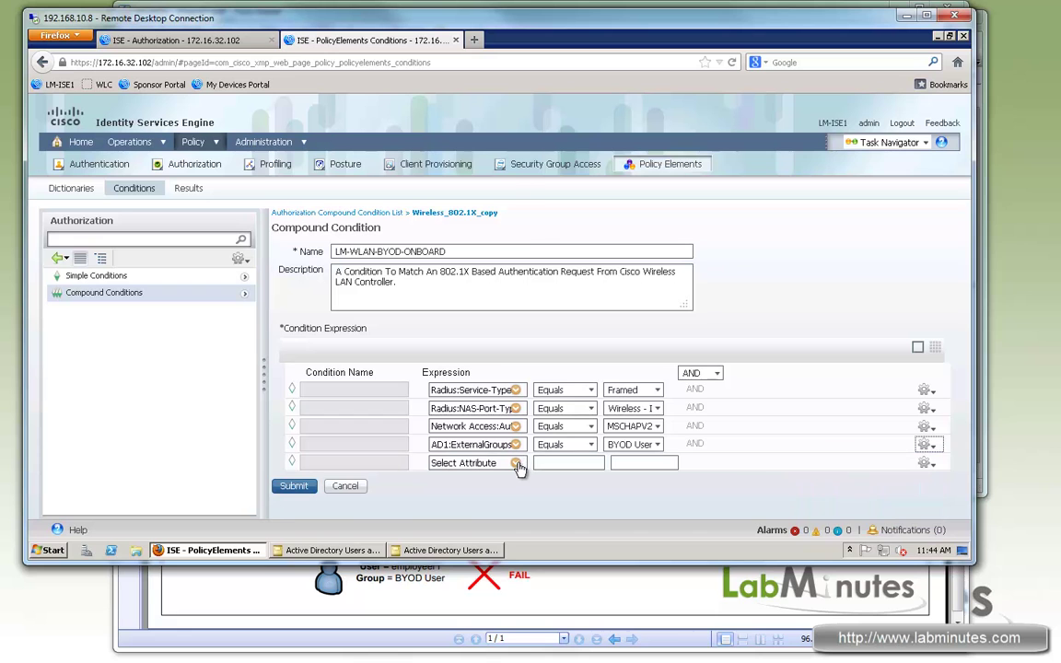
pyautogui.click(472, 462)
pyautogui.click(623, 241)
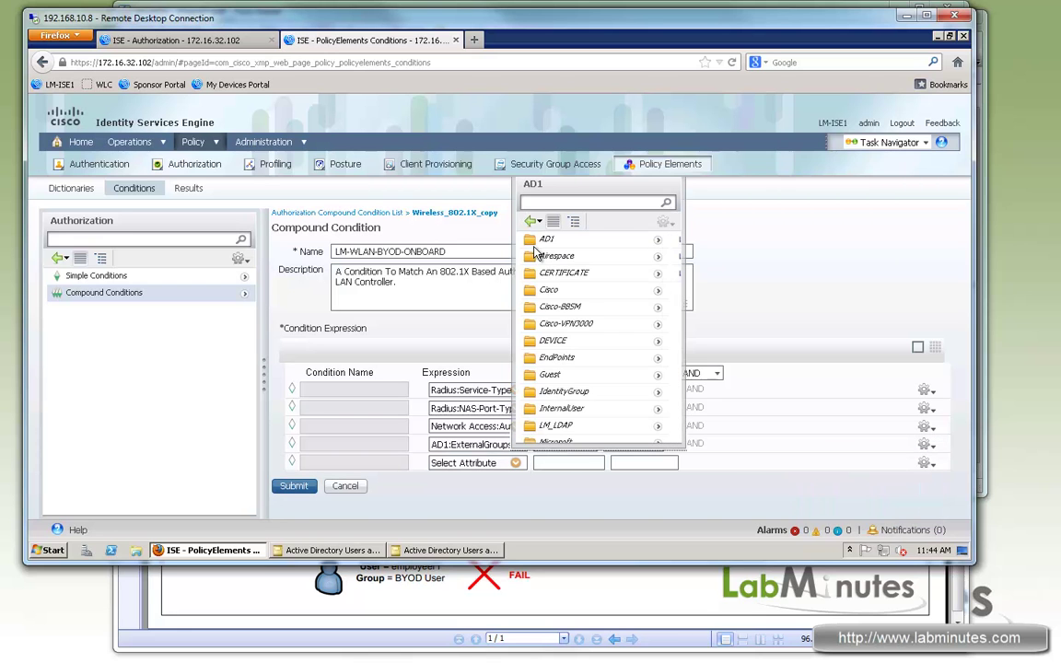
pyautogui.click(565, 255)
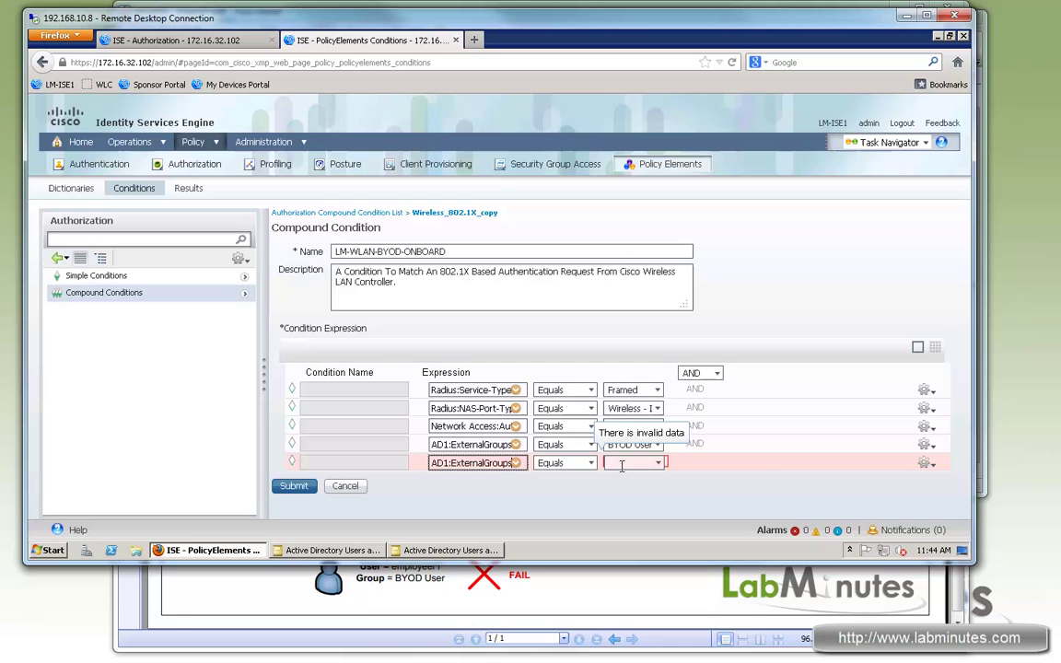
pyautogui.click(658, 463)
pyautogui.click(784, 493)
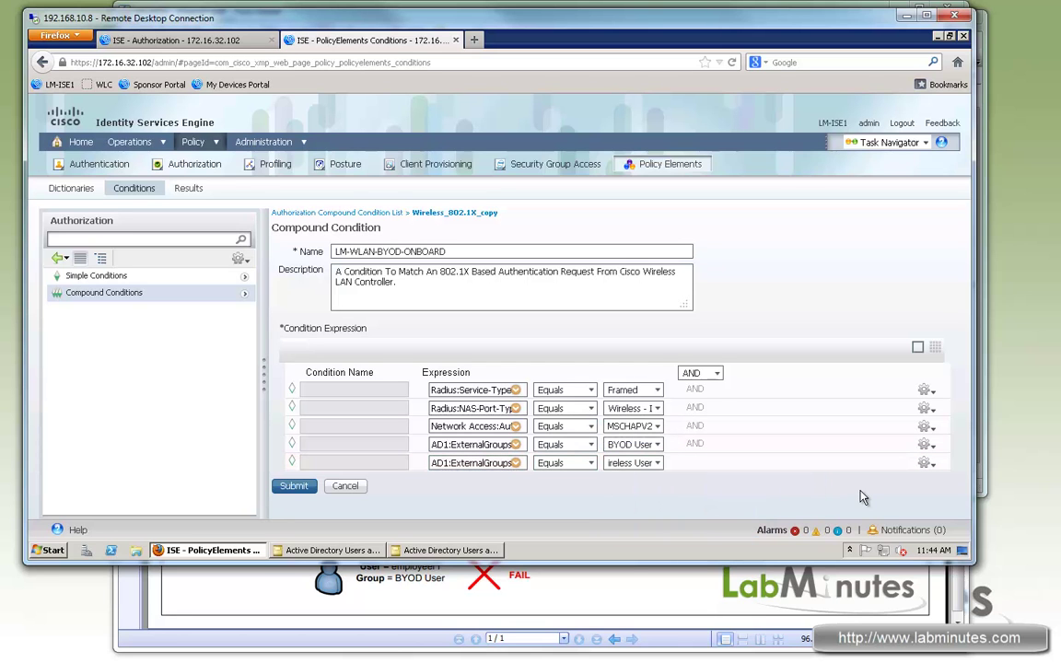
# Log in to controller LM-WLC1 in a new tab and list WLANs LM-INTERNAL, LM-CERT, LM-BYOD
pyautogui.click(473, 39)
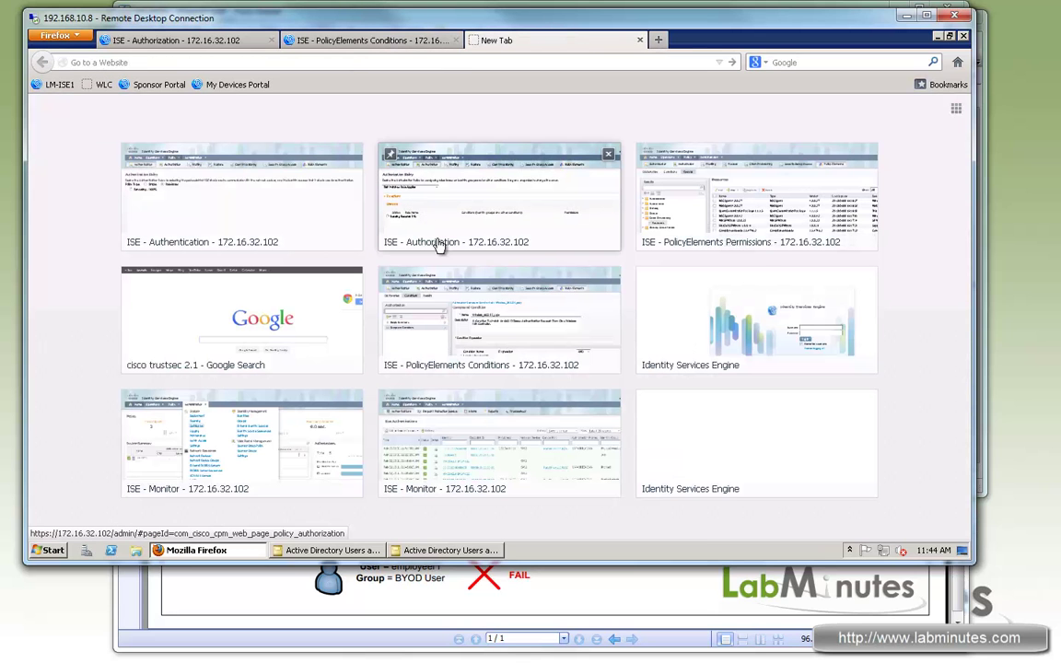
pyautogui.click(109, 85)
pyautogui.click(693, 345)
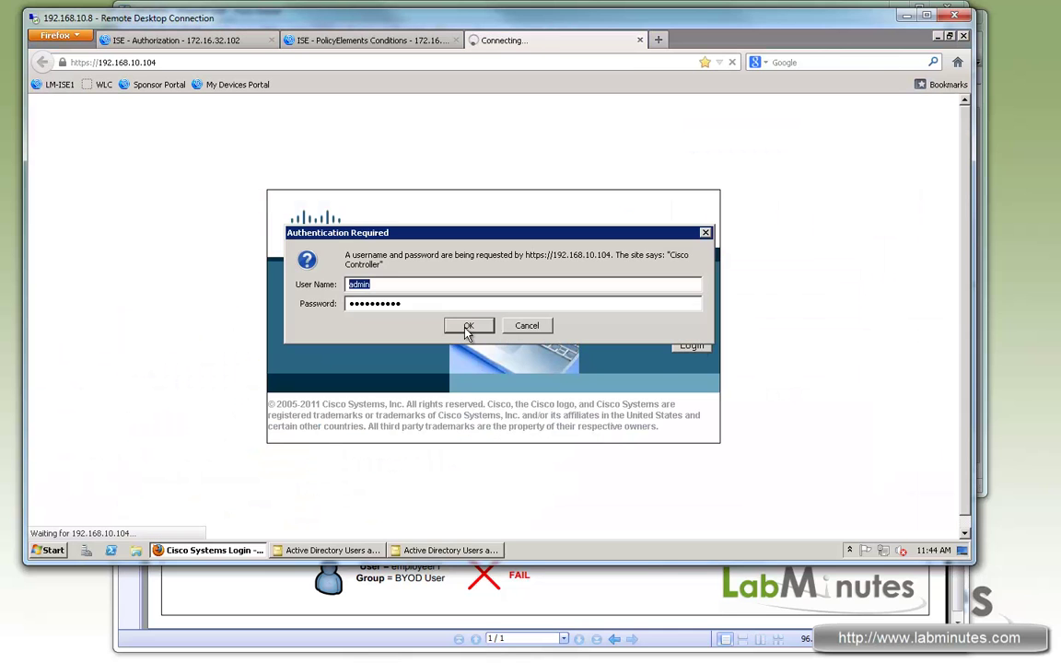
pyautogui.click(467, 327)
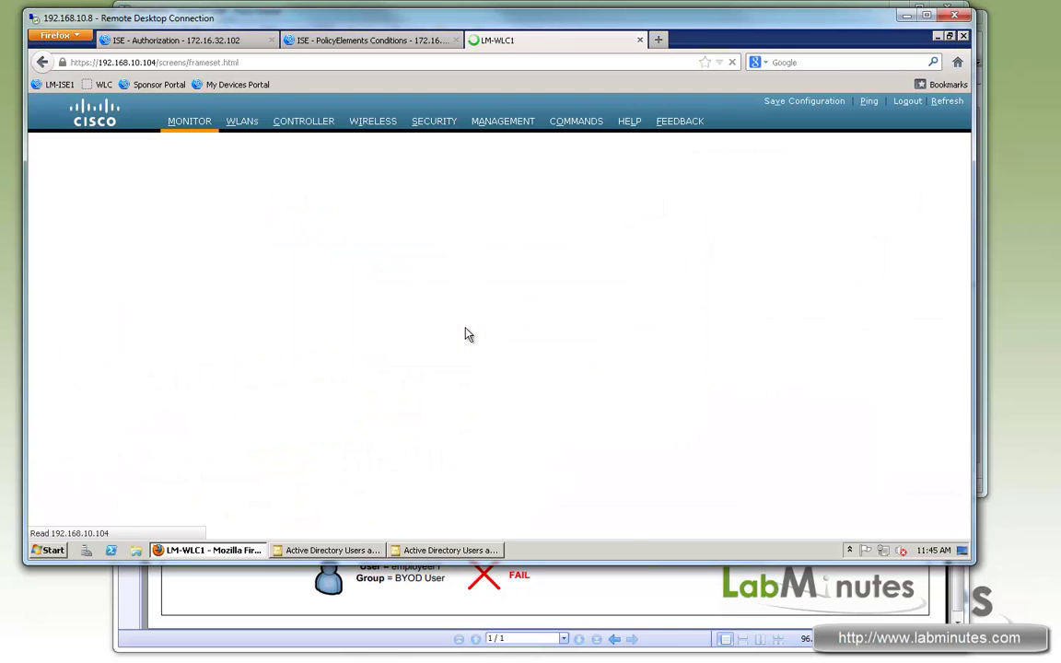
pyautogui.click(241, 123)
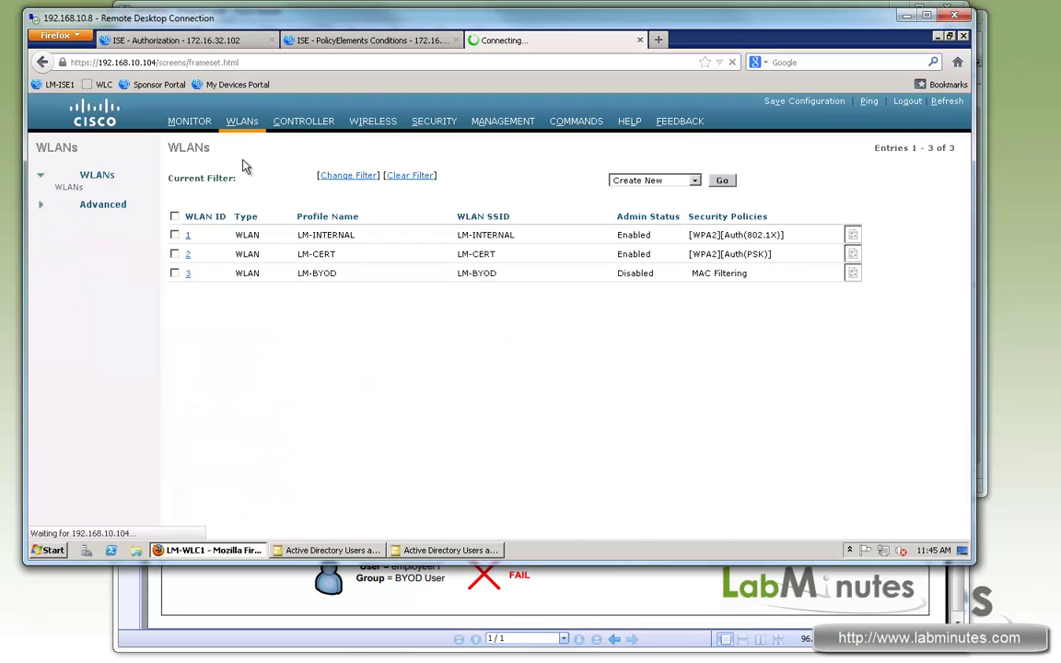
pyautogui.moveTo(365, 234); pyautogui.dragTo(223, 215)
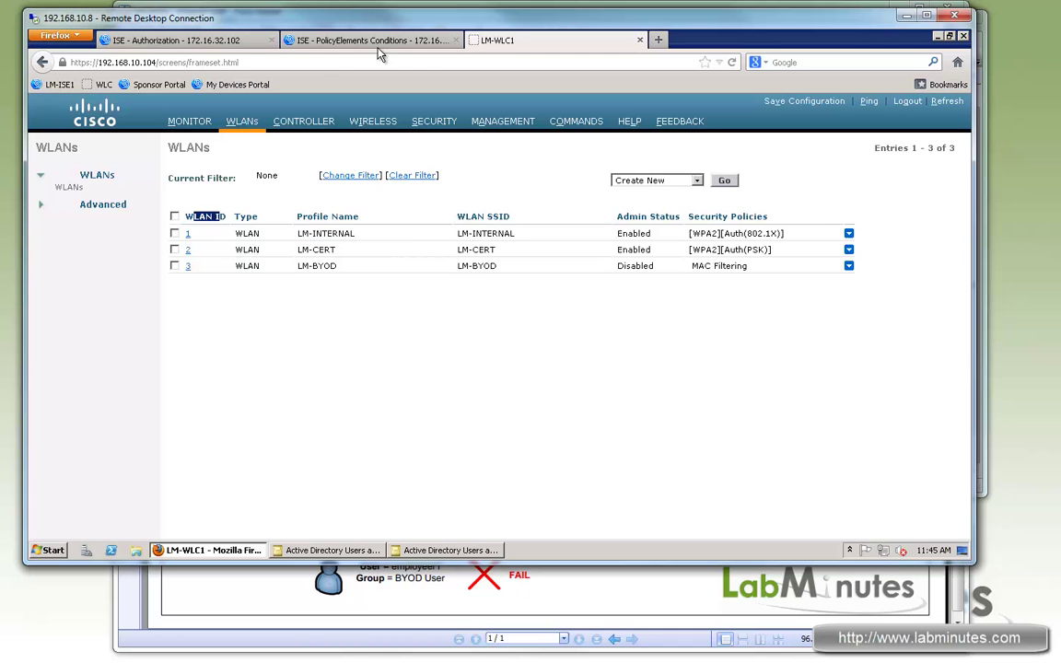
# Add a sixth row Airespace:Airespace-Wlan-Id Equals 1 and submit LM-WLAN-BYOD-ONBOARD
pyautogui.click(337, 39)
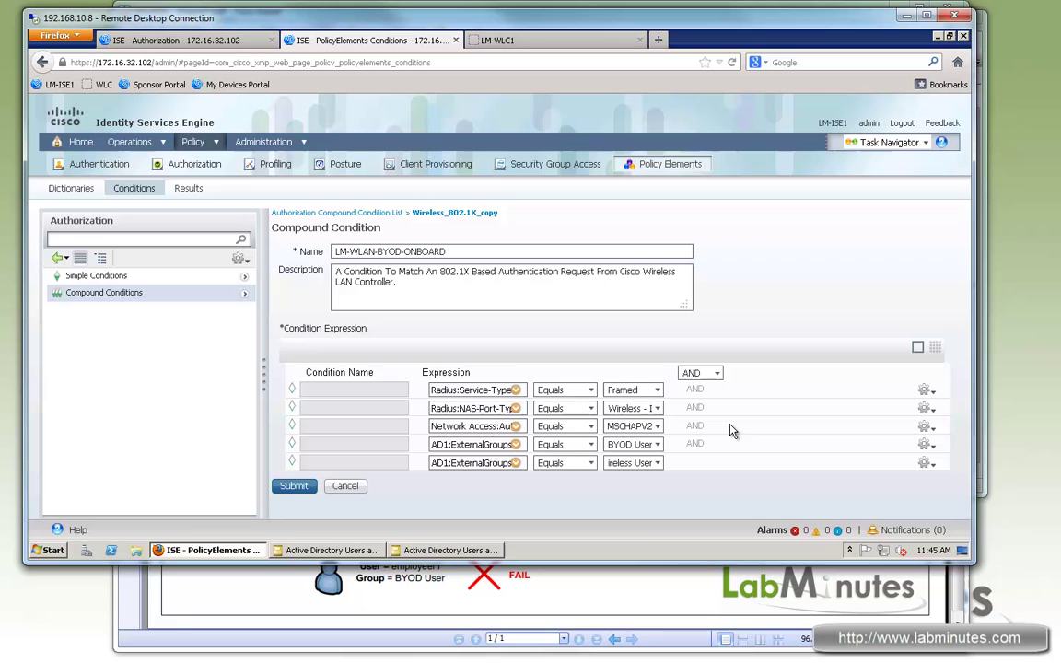
pyautogui.click(922, 444)
pyautogui.click(516, 481)
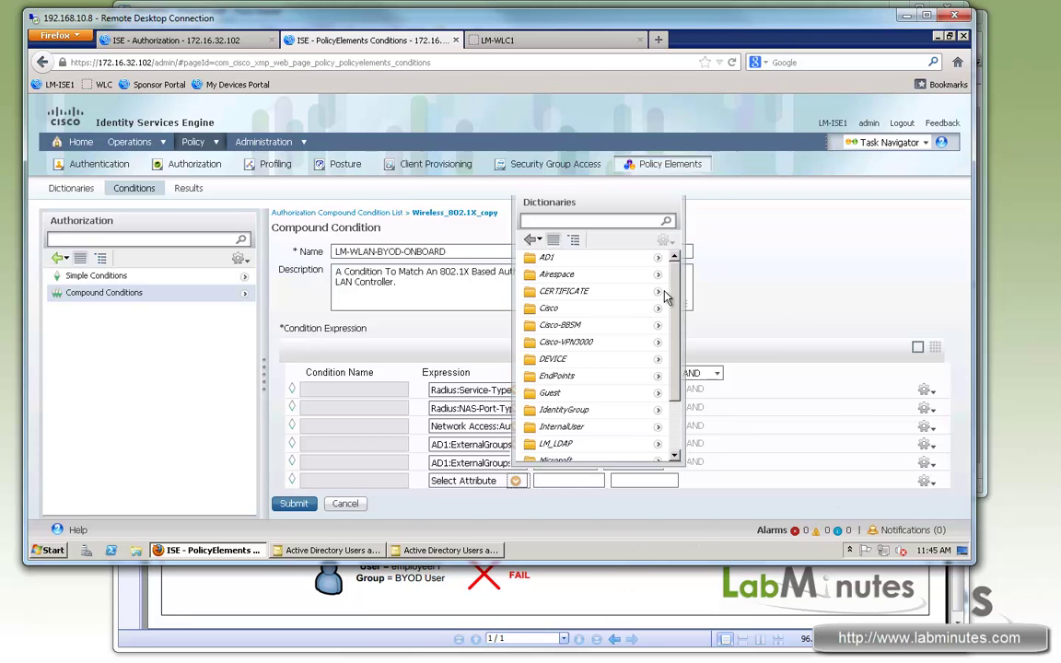
pyautogui.scroll(-2, 671, 399)
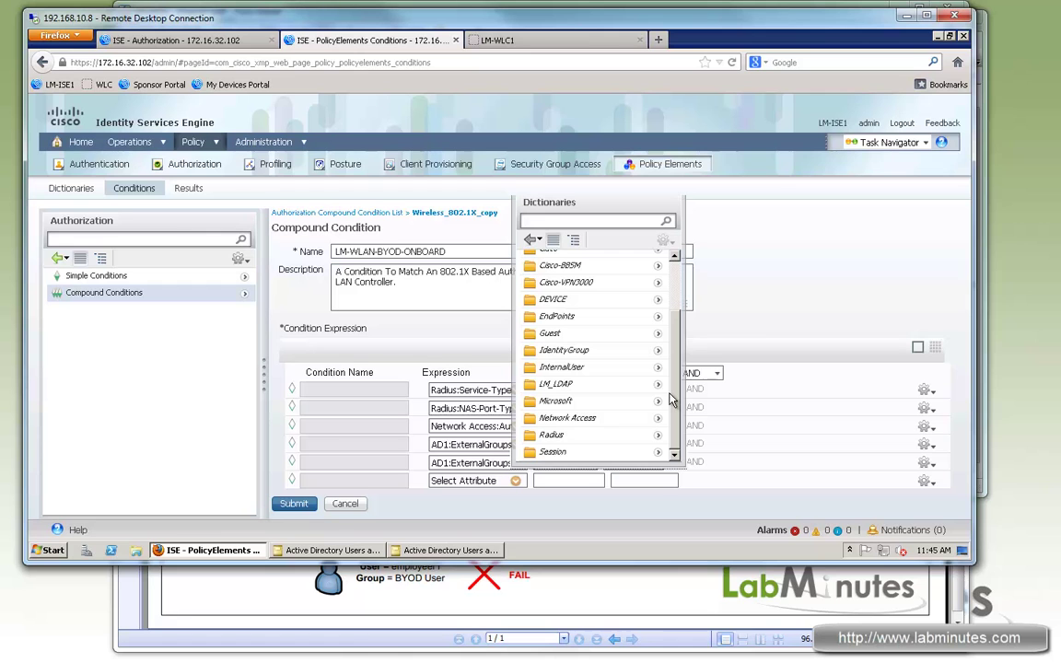
pyautogui.scroll(2, 675, 260)
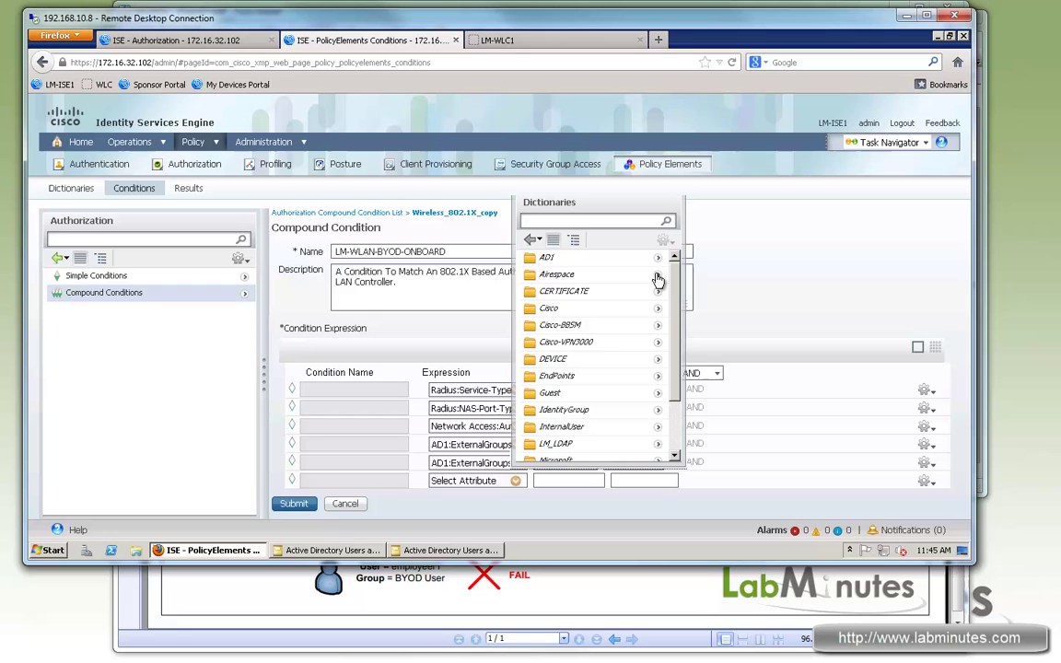
pyautogui.click(658, 277)
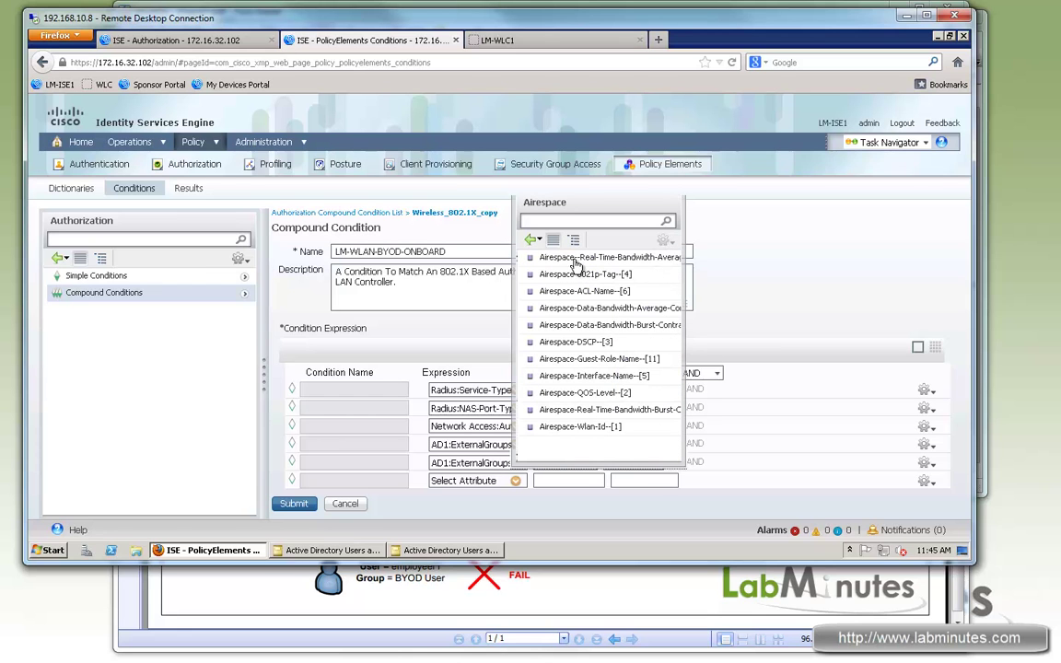
pyautogui.click(579, 427)
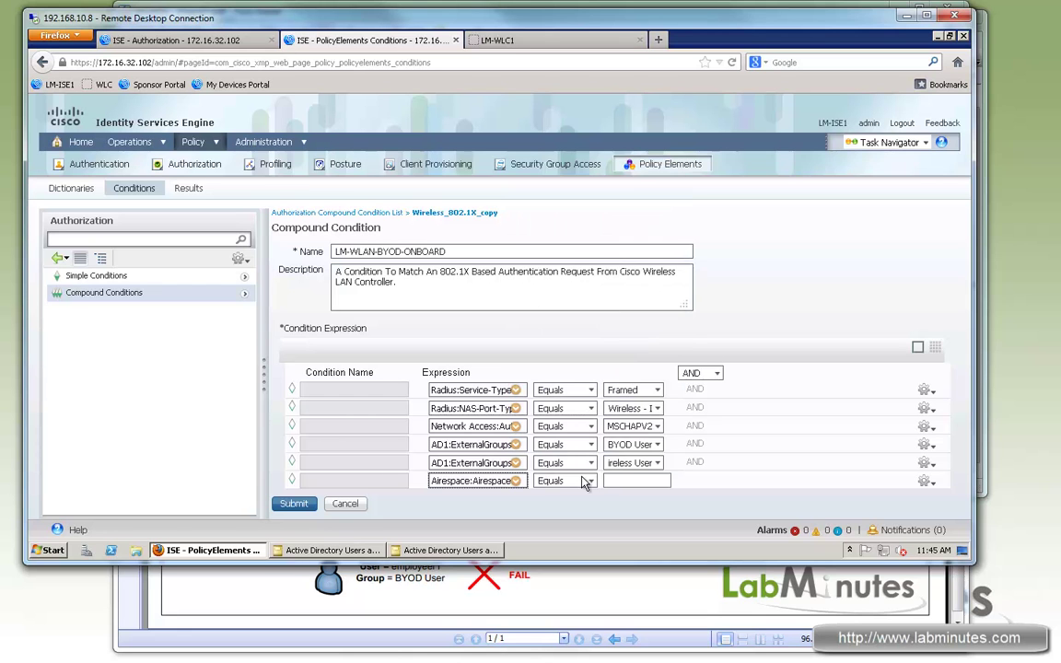
pyautogui.click(632, 480)
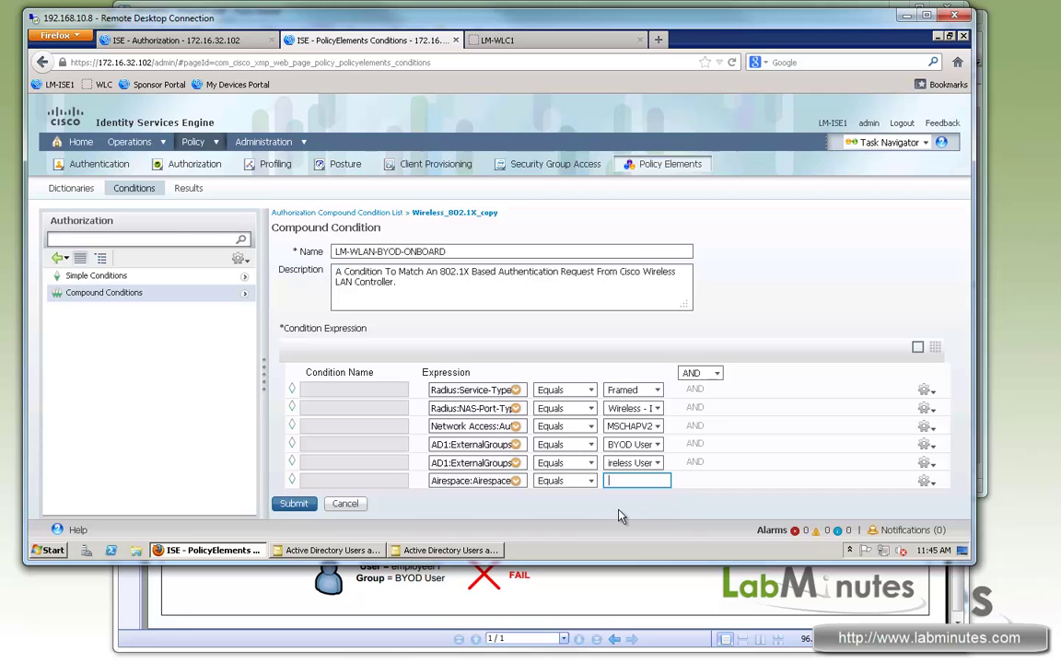
pyautogui.click(471, 40)
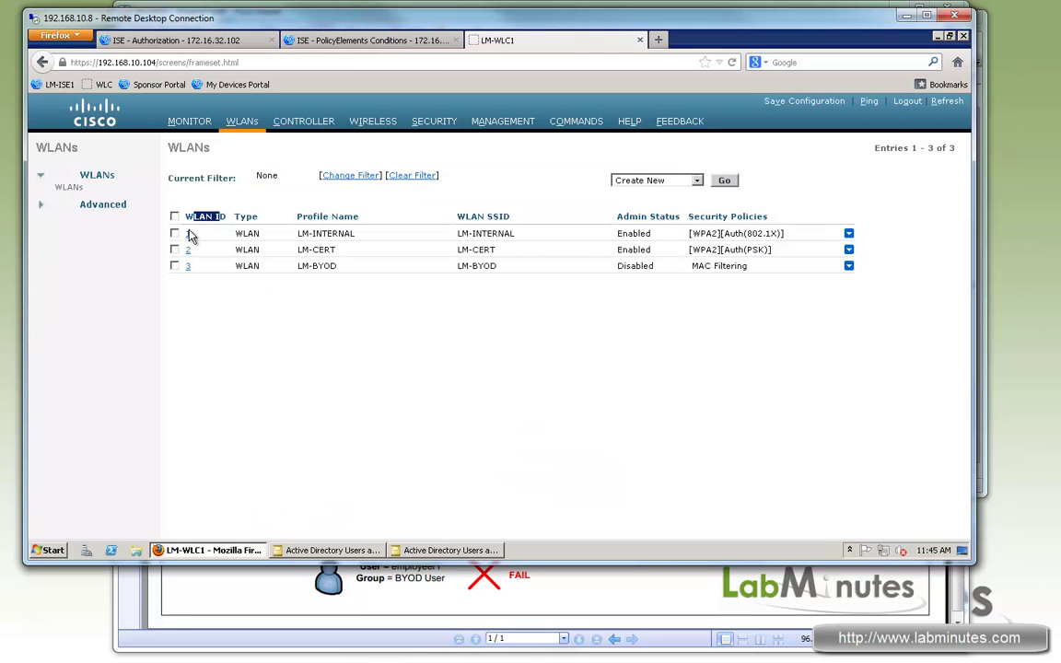
pyautogui.click(186, 236)
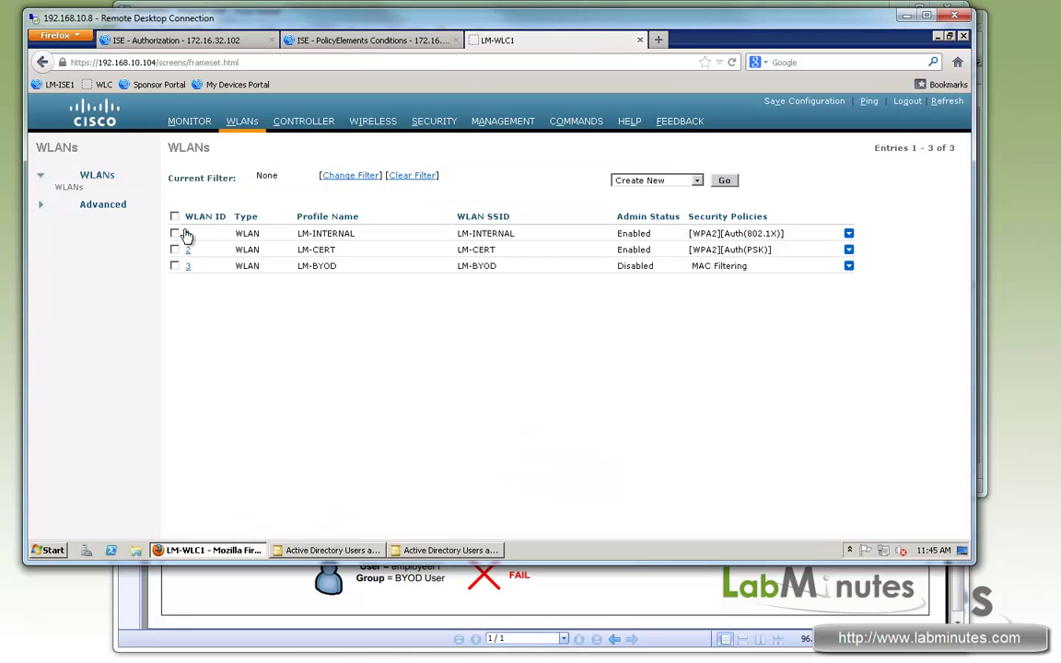
pyautogui.click(433, 37)
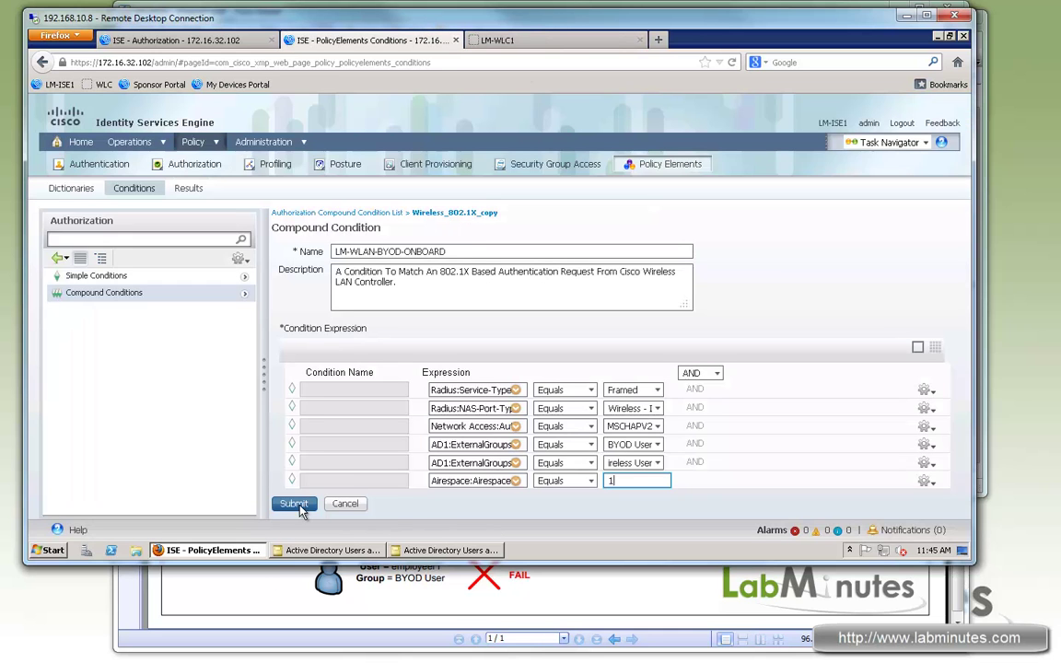
pyautogui.click(295, 504)
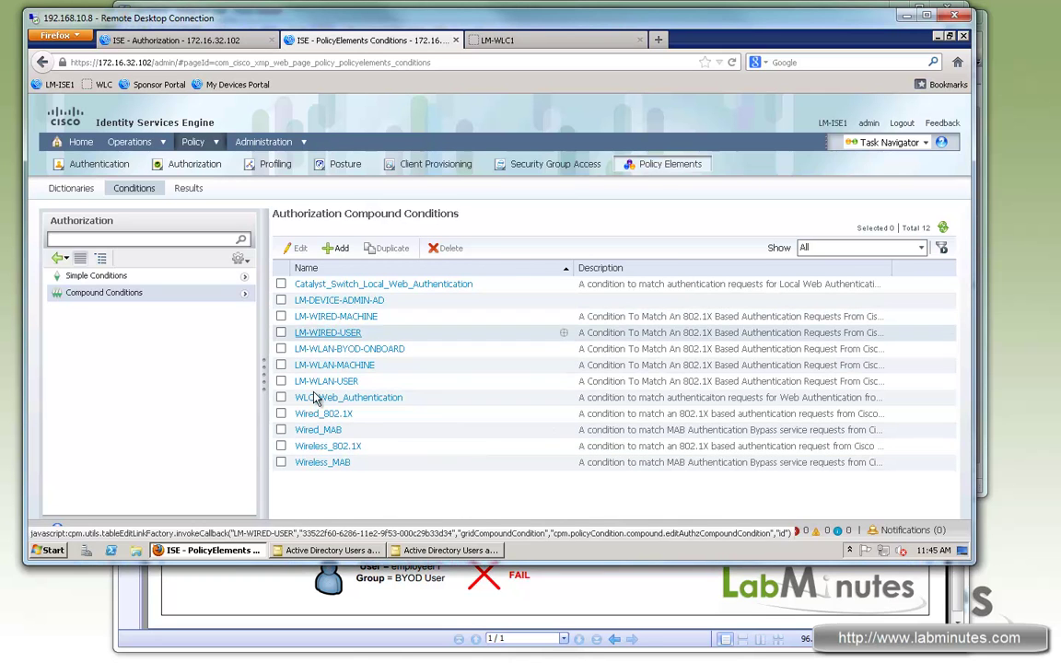
# Duplicate LM-WLAN-BYOD-ONBOARD and rename the copy to LM-WLAN-BYOD
pyautogui.click(350, 348)
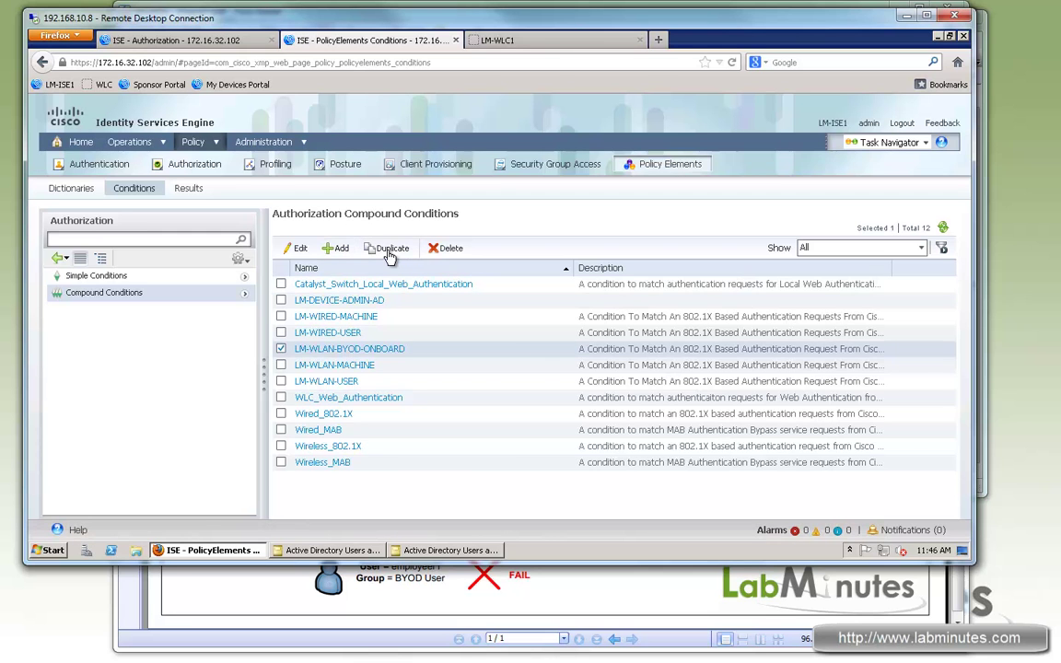
pyautogui.click(391, 249)
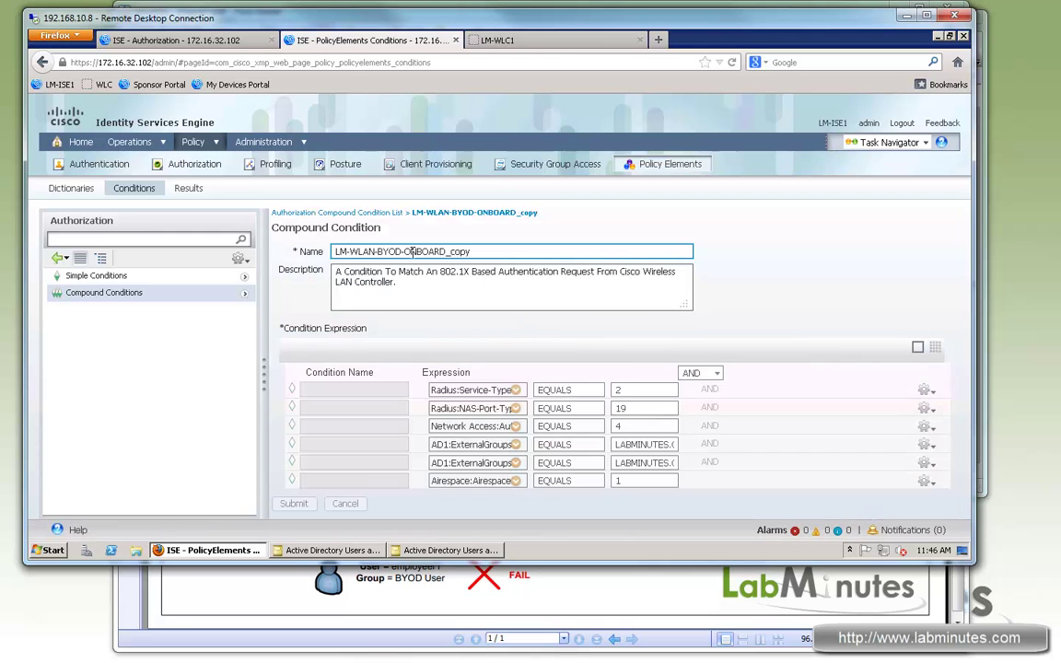
pyautogui.click(404, 249)
pyautogui.hotkey('shift', 'Right')
pyautogui.hotkey('shift', 'Right')
pyautogui.hotkey('shift', 'Right')
pyautogui.hotkey('shift', 'Right')
pyautogui.hotkey('shift', 'Right')
pyautogui.hotkey('shift', 'Right')
pyautogui.hotkey('shift', 'Right')
pyautogui.hotkey('shift', 'Right')
pyautogui.hotkey('shift', 'Right')
pyautogui.hotkey('shift', 'Right')
pyautogui.hotkey('shift', 'Right')
pyautogui.hotkey('shift', 'Right')
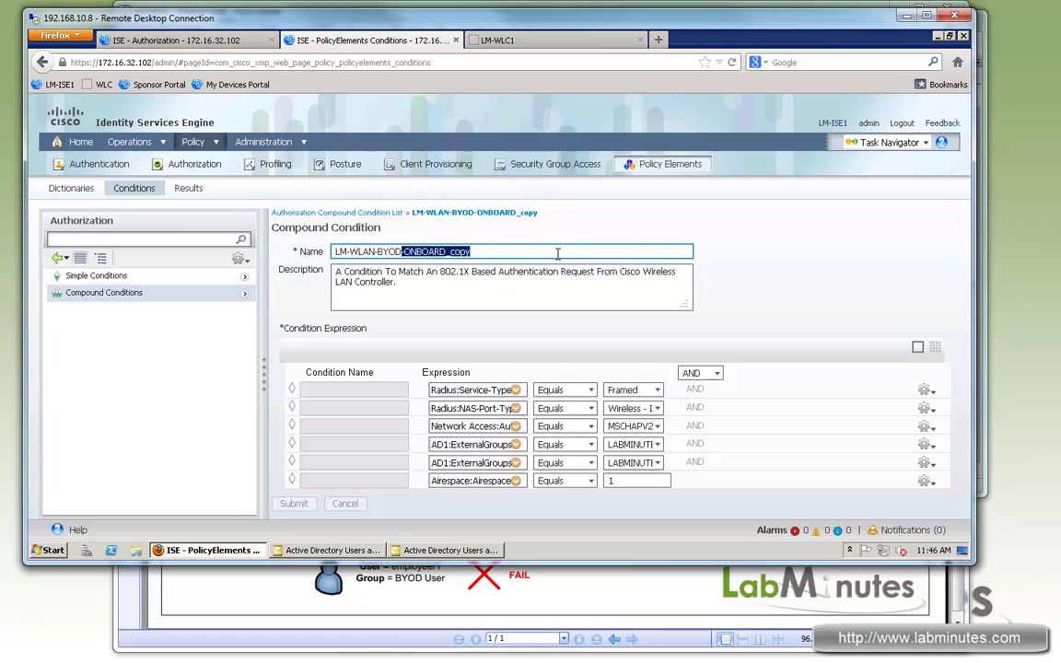
pyautogui.press('BackSpace')
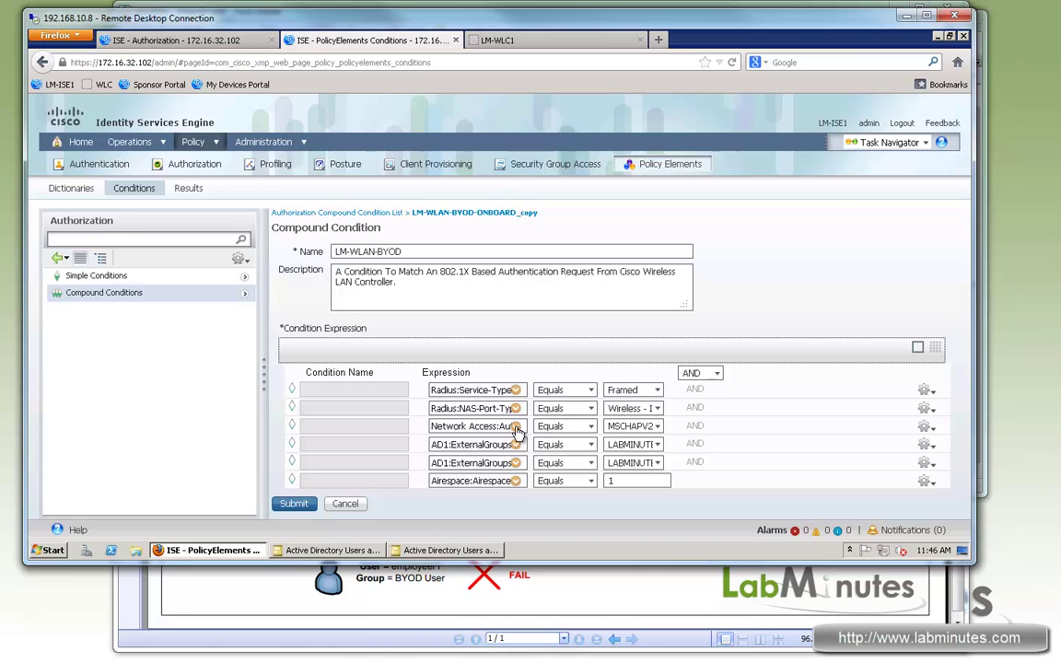
# Change row three to Network Access:EapAuthentication Equals EAP-TLS
pyautogui.click(516, 430)
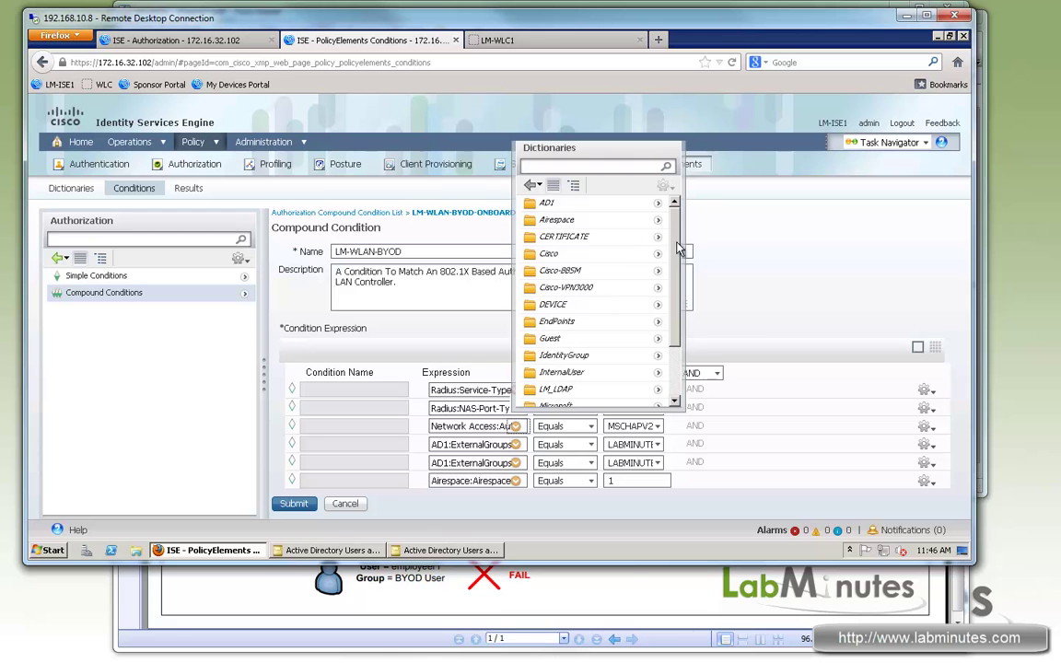
pyautogui.scroll(-2, 661, 369)
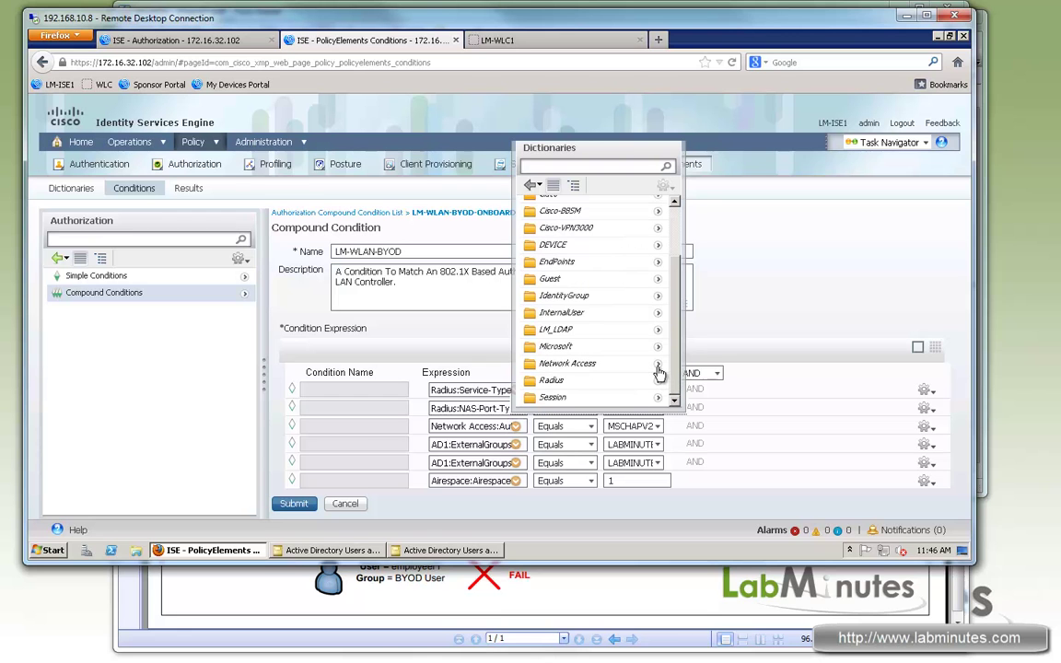
pyautogui.click(659, 366)
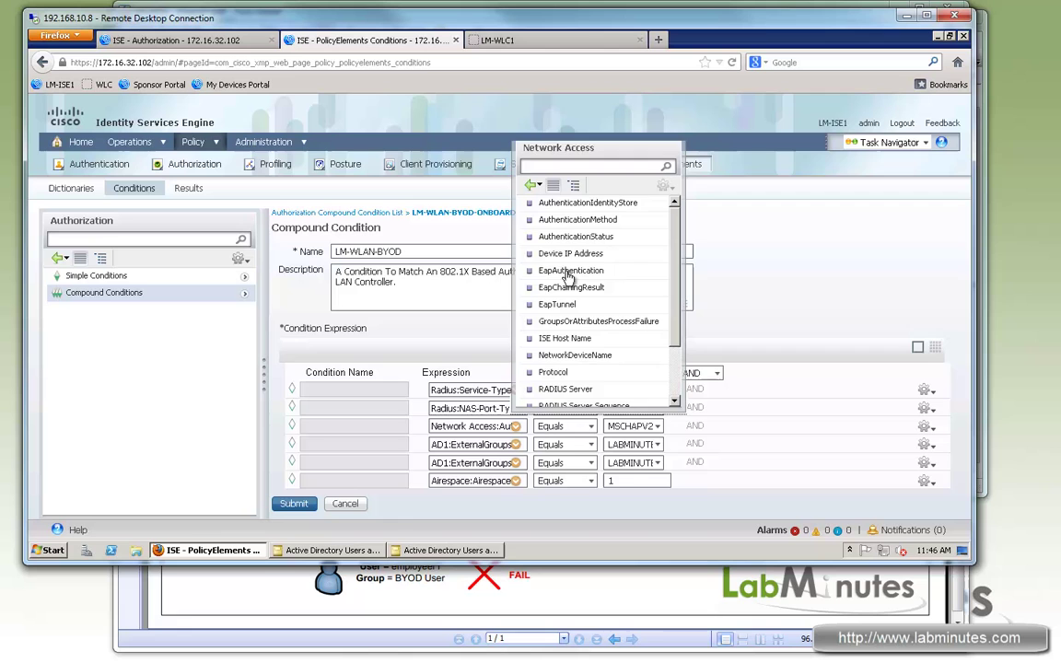
pyautogui.click(571, 270)
pyautogui.click(658, 426)
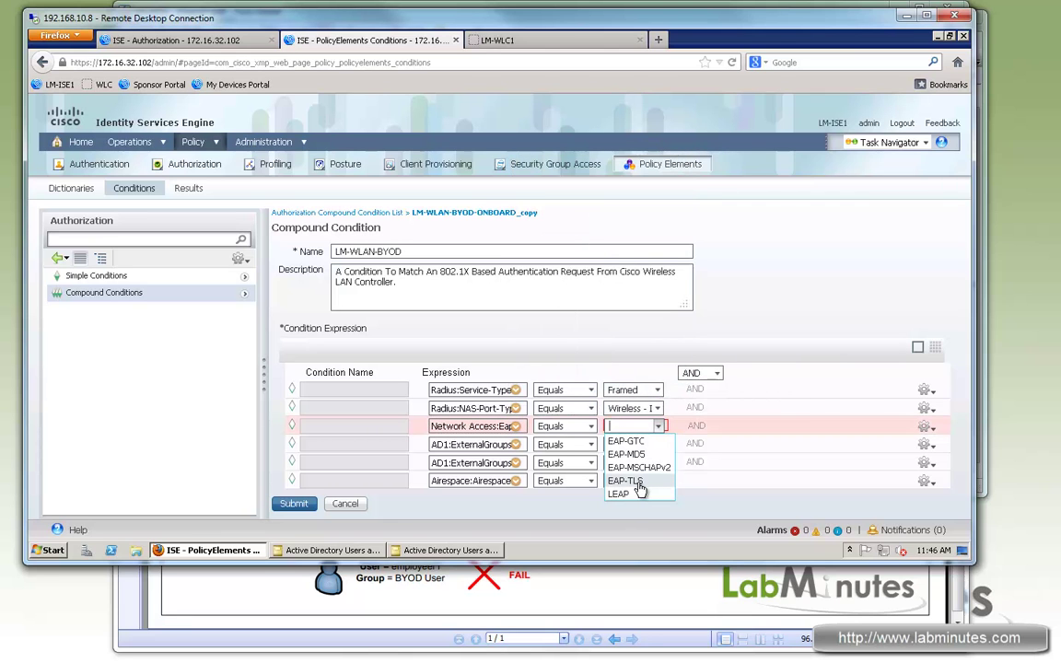
pyautogui.press('Return')
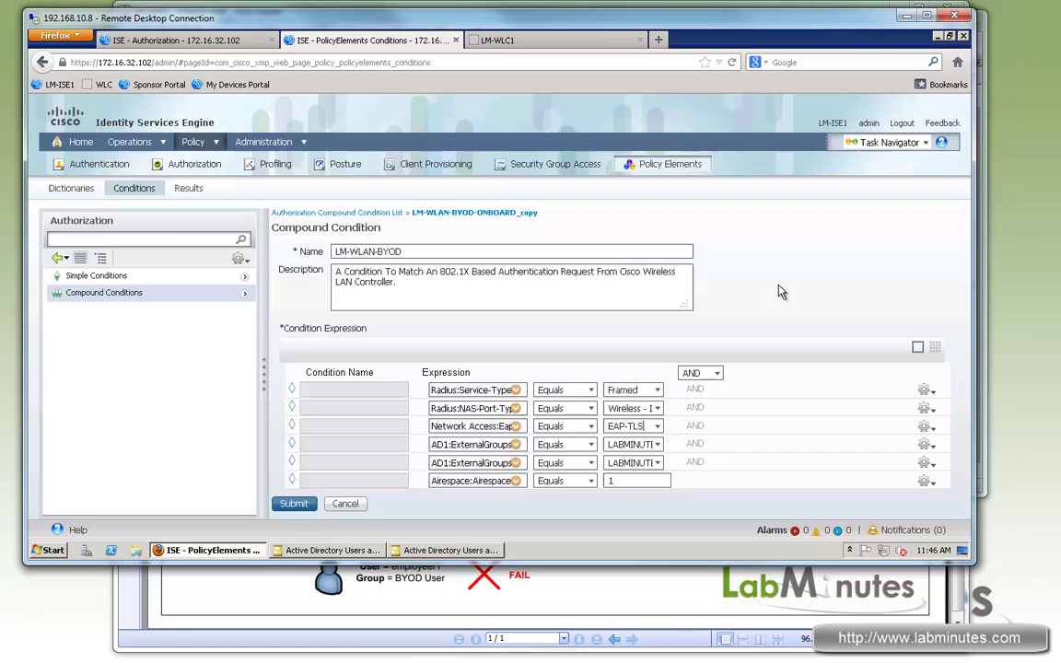
# Set rows four and five to BYOD User and Wireless User, then submit the condition
pyautogui.tripleClick(644, 445)
pyautogui.write('BYOD User')
pyautogui.tripleClick(634, 462)
pyautogui.write('Wireless User')
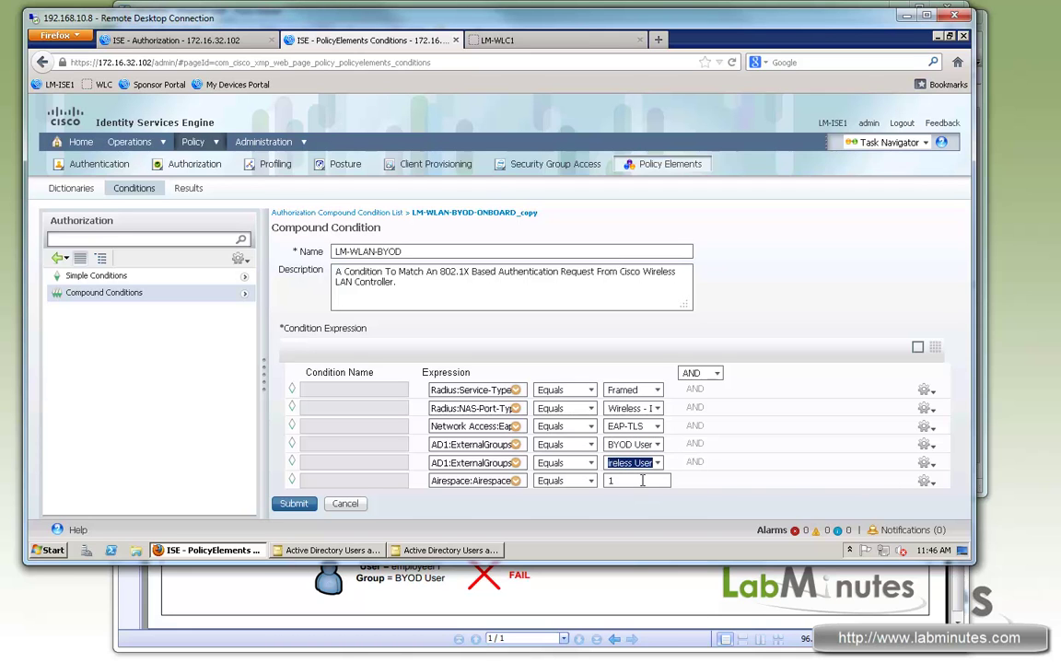
pyautogui.click(642, 480)
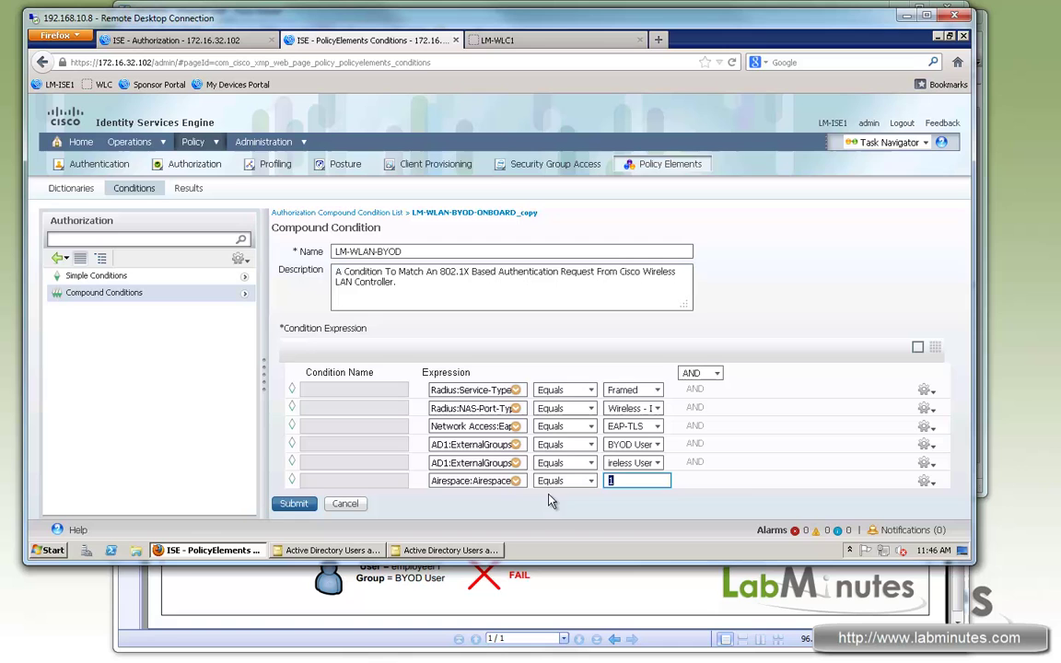
pyautogui.click(288, 503)
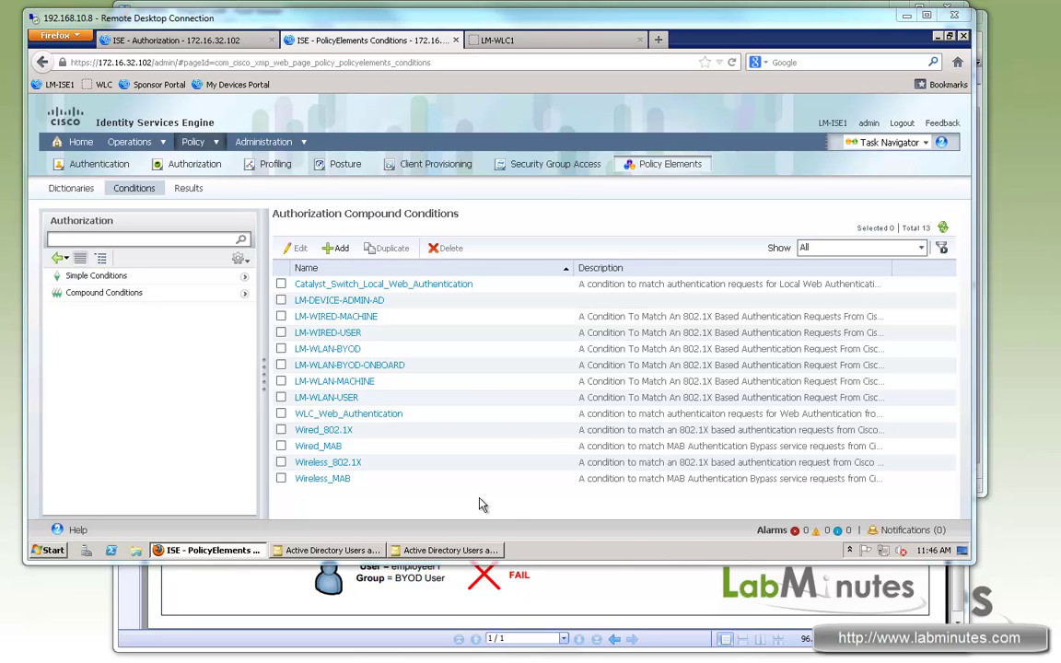
pyautogui.click(522, 41)
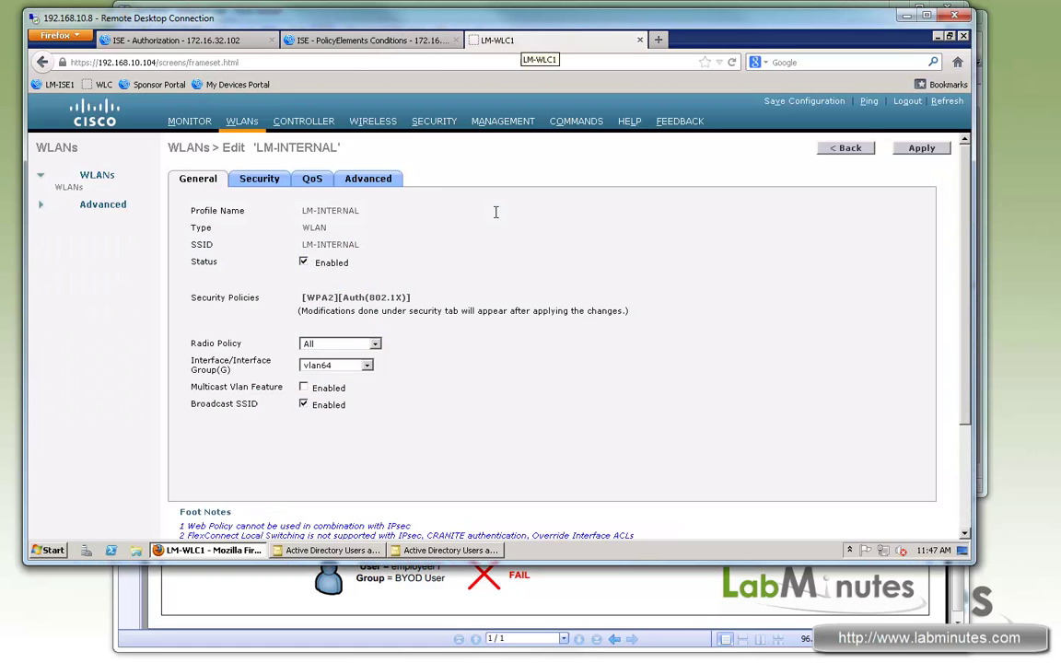
pyautogui.click(434, 124)
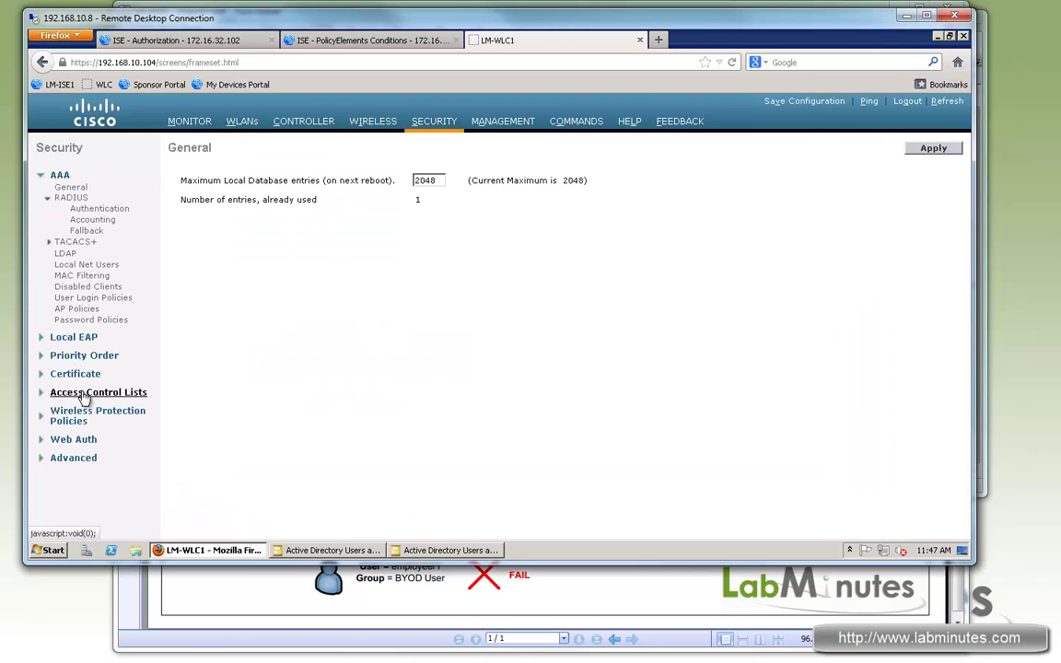
pyautogui.click(83, 394)
pyautogui.click(96, 405)
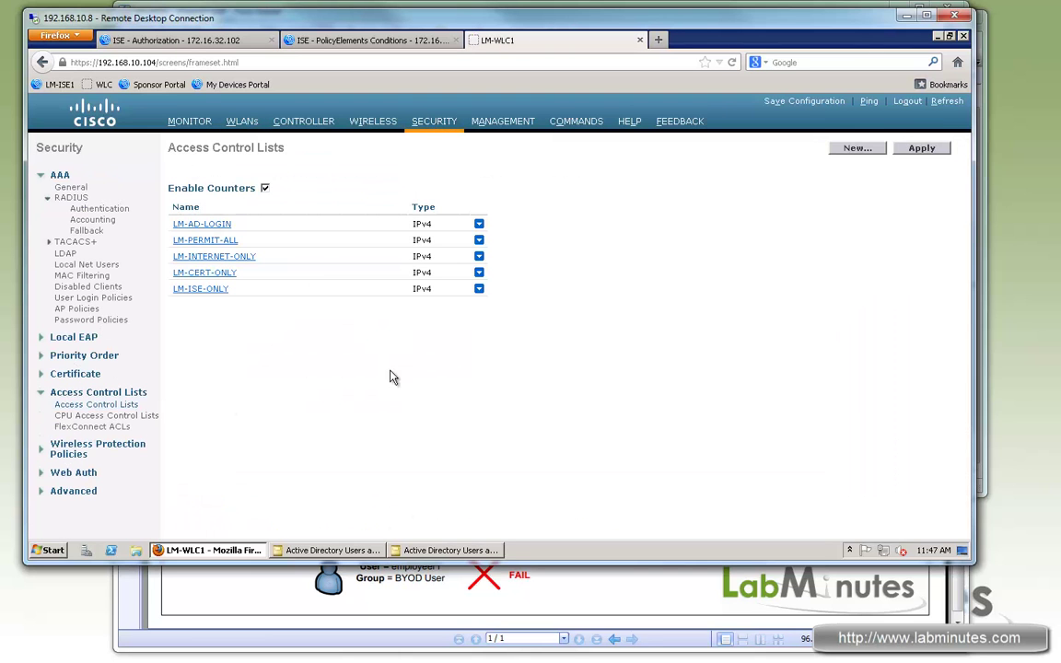
pyautogui.click(218, 290)
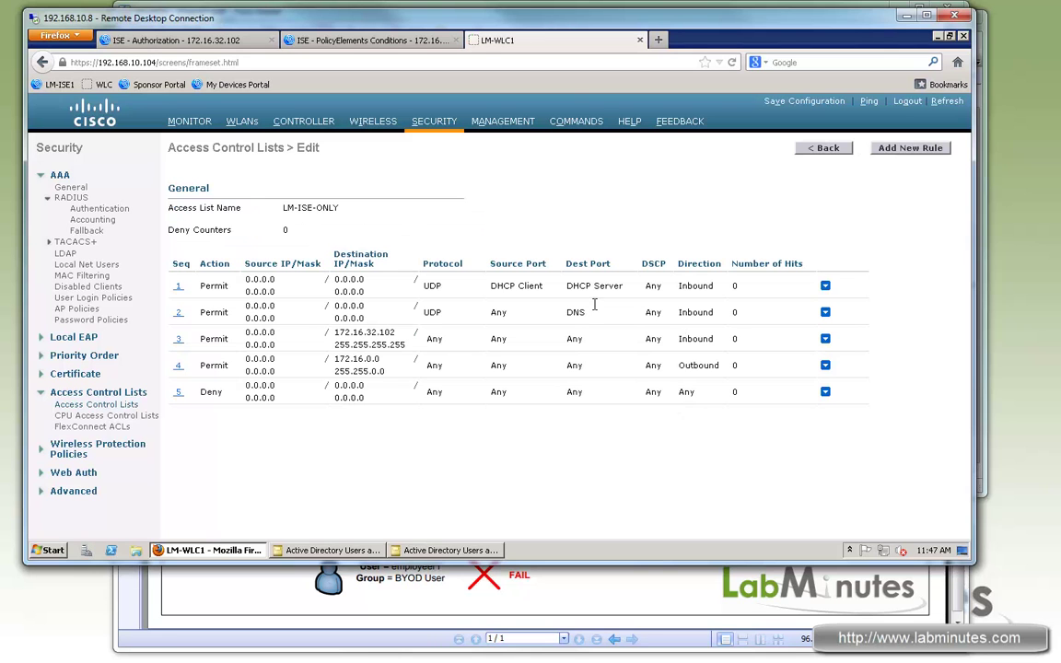
pyautogui.tripleClick(537, 286)
pyautogui.doubleClick(576, 312)
pyautogui.moveTo(339, 333); pyautogui.dragTo(399, 336)
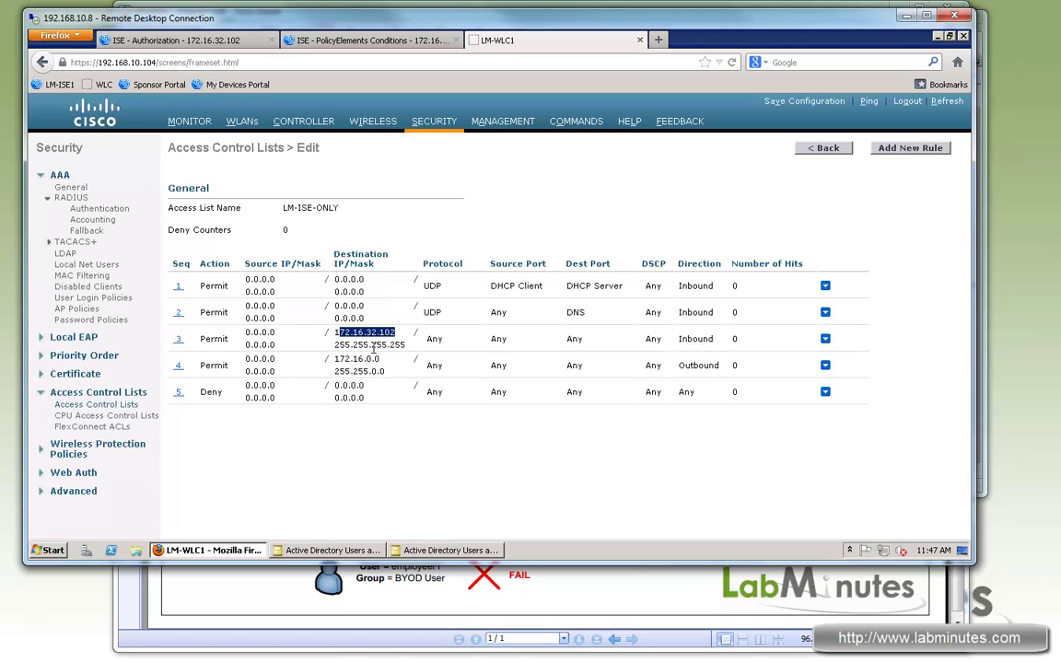
pyautogui.click(356, 338)
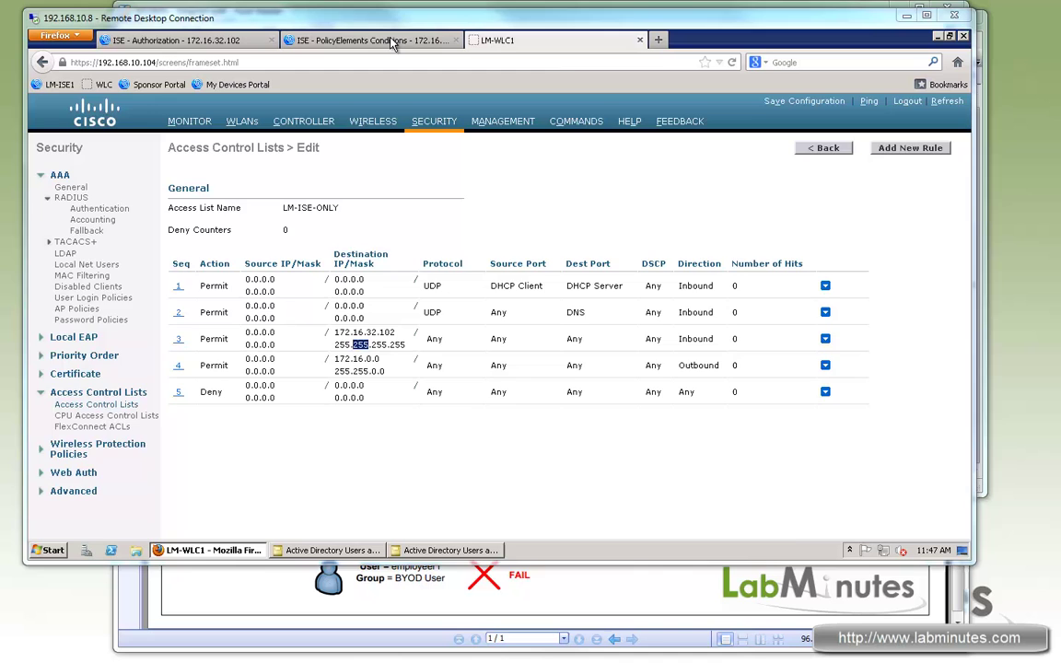
pyautogui.click(389, 42)
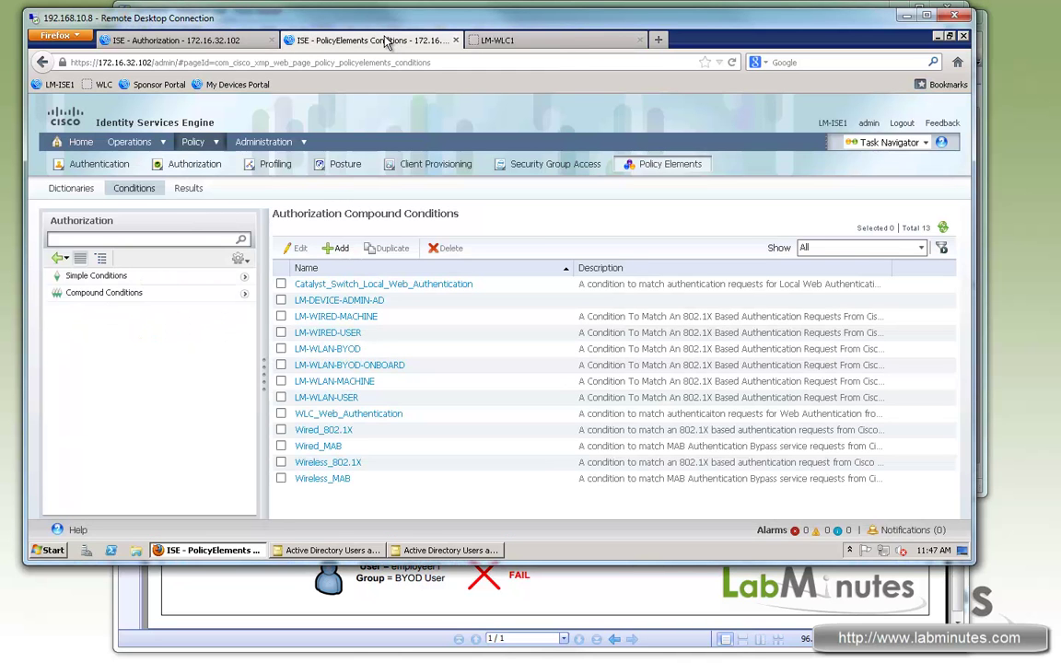
# Start a new authorization profile named LM-WLAN-ISE-ONLY
pyautogui.click(189, 189)
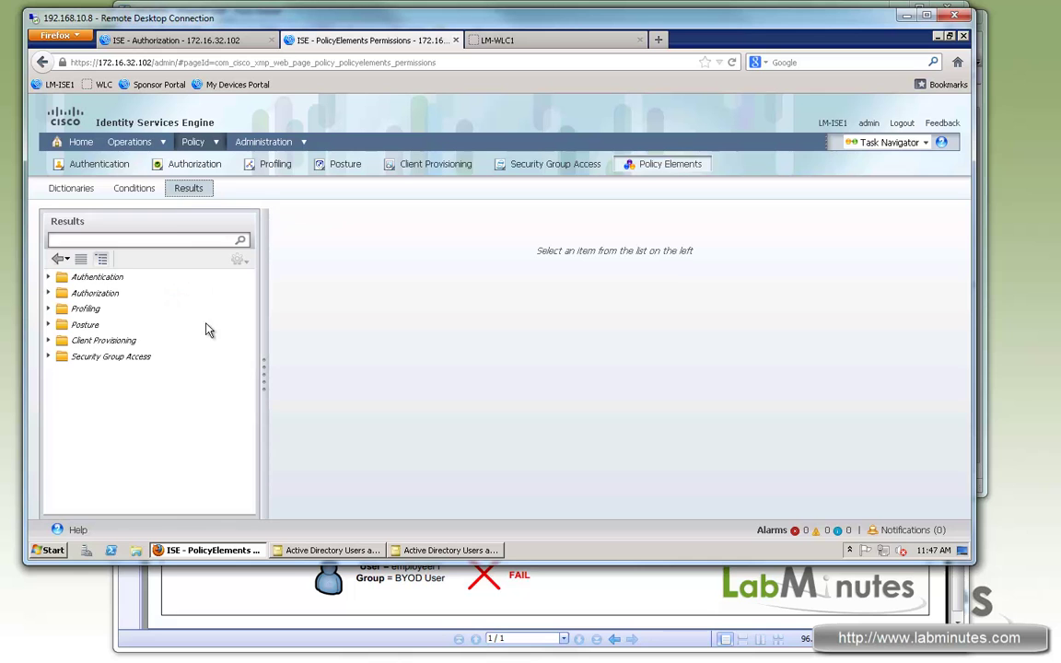
pyautogui.click(49, 293)
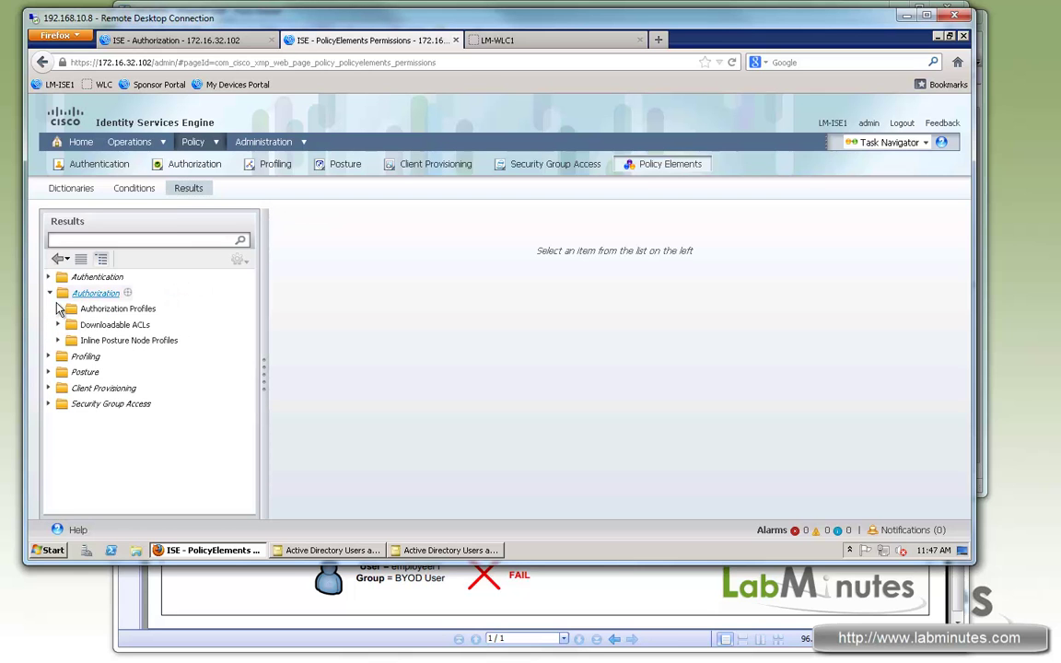
pyautogui.click(117, 309)
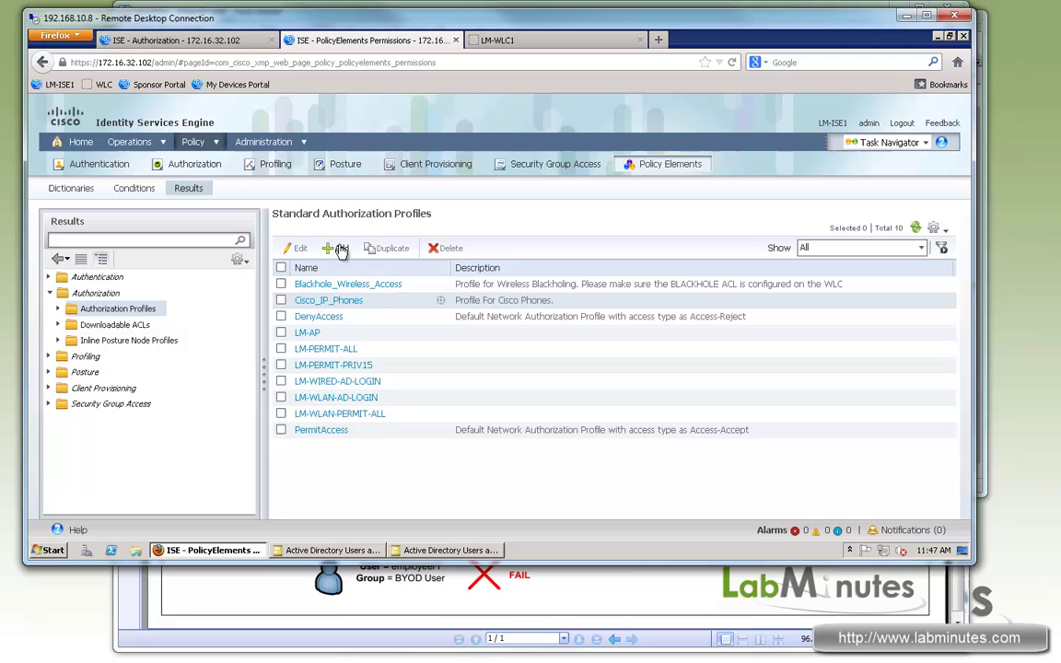
pyautogui.click(338, 249)
pyautogui.write('LM-WLAN')
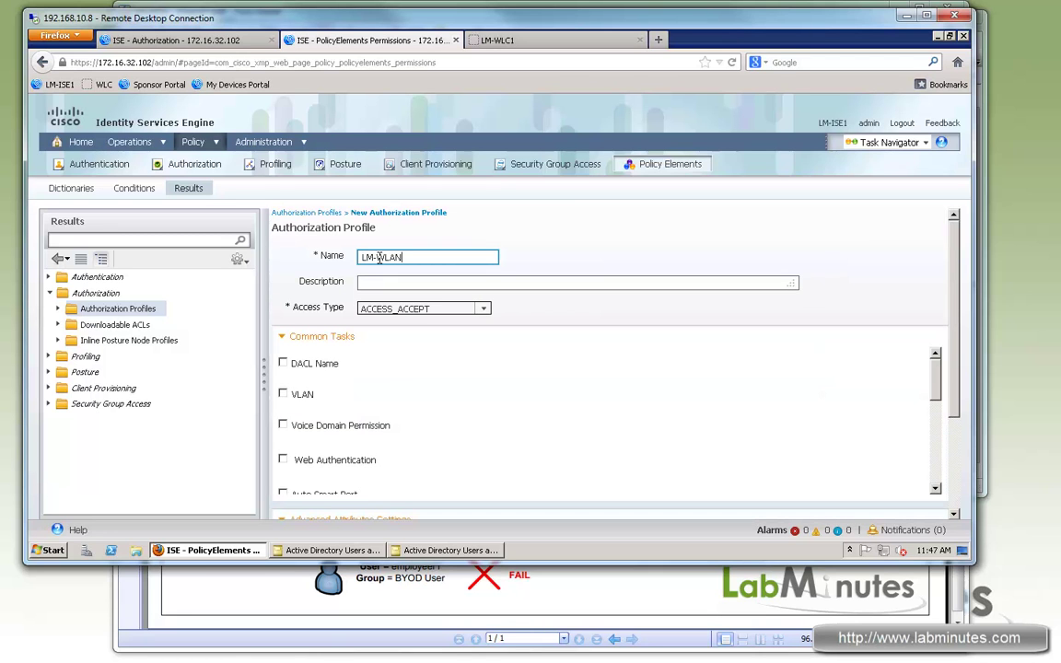
pyautogui.write('-VLAN-ISE-ONLY')
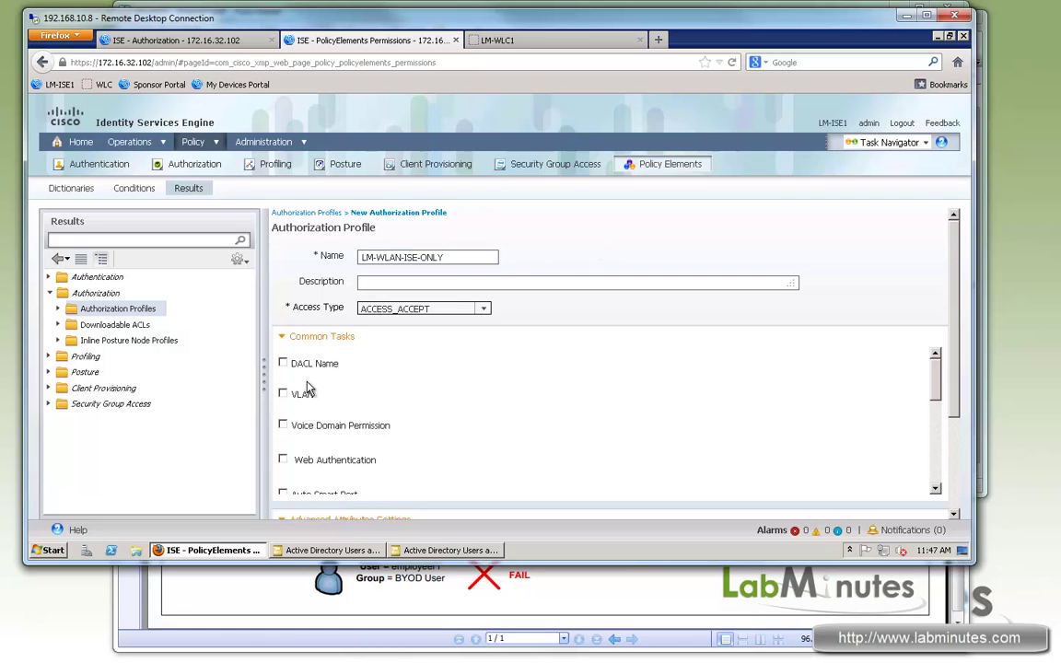
pyautogui.click(282, 365)
pyautogui.click(283, 365)
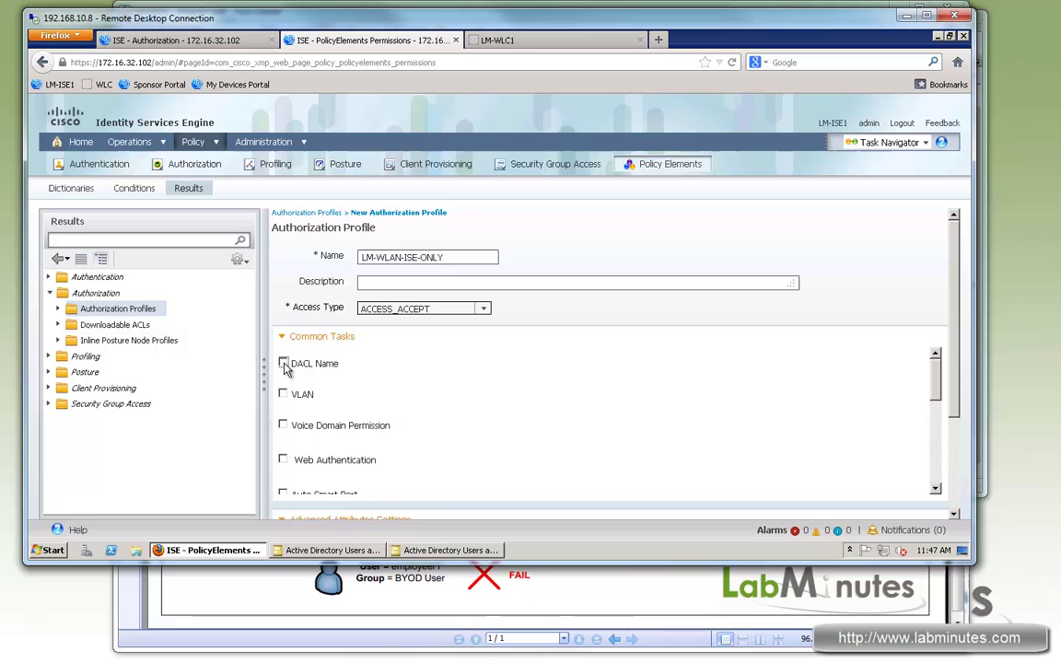
# Enable Web Authentication with the Supplicant Provisioning type
pyautogui.scroll(-1, 433, 405)
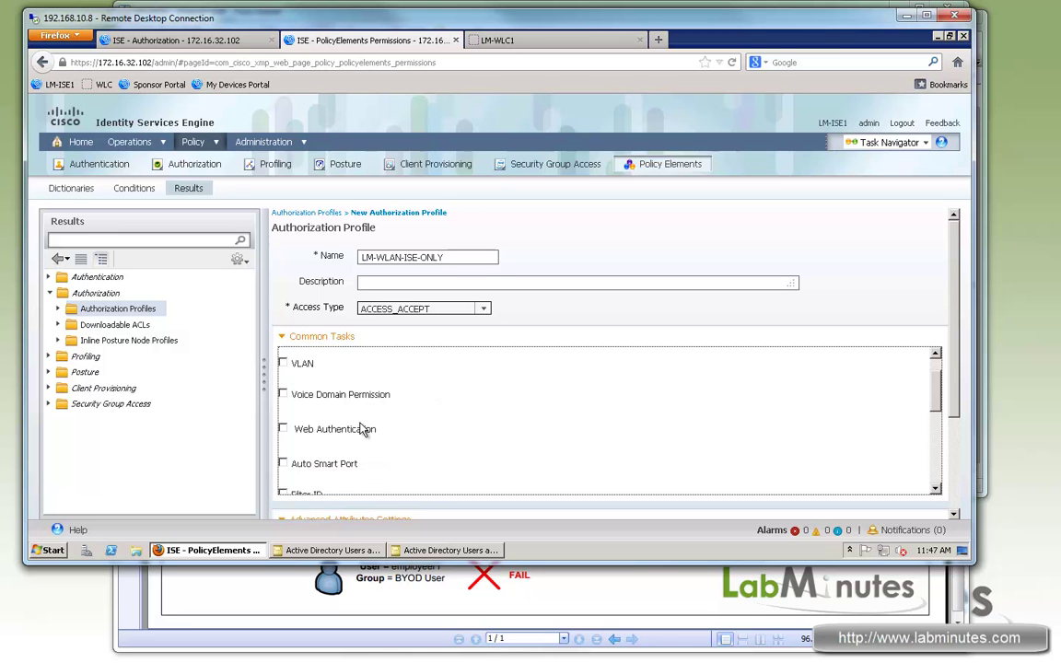
pyautogui.click(283, 429)
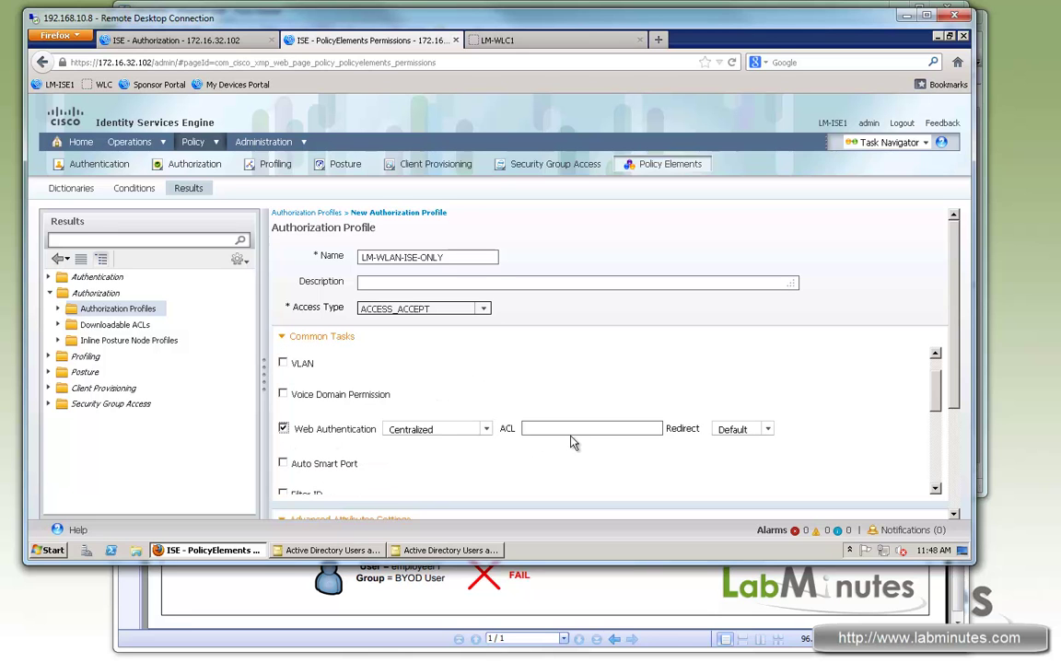
pyautogui.click(487, 429)
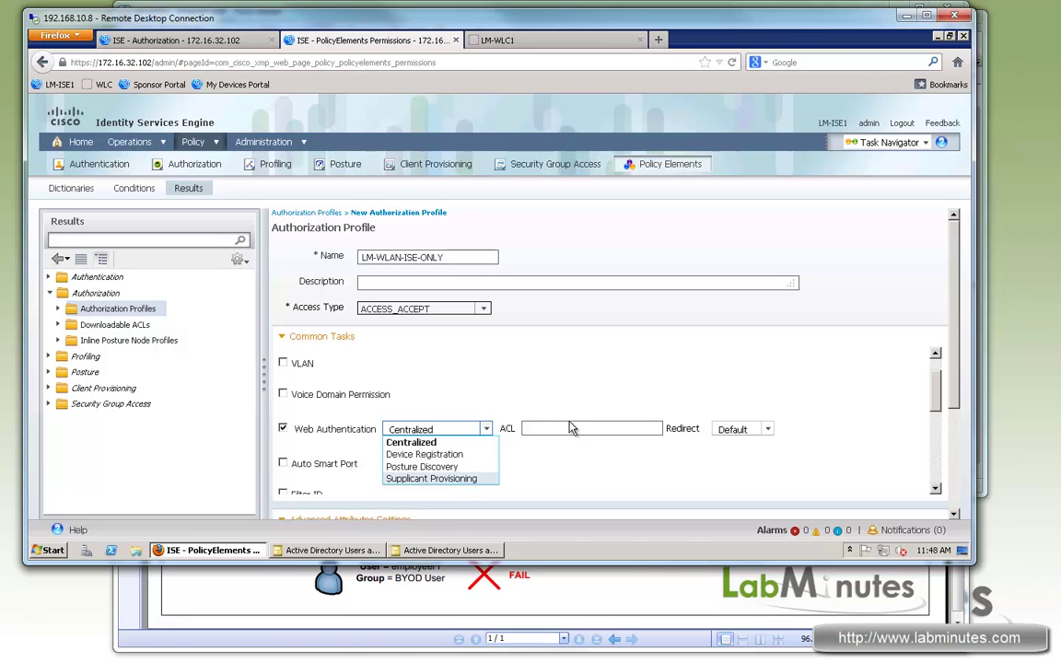
pyautogui.click(465, 480)
# Set the redirect ACL to LM-ISE-ONLY, matching the controller's ACL, and submit the profile
pyautogui.click(722, 428)
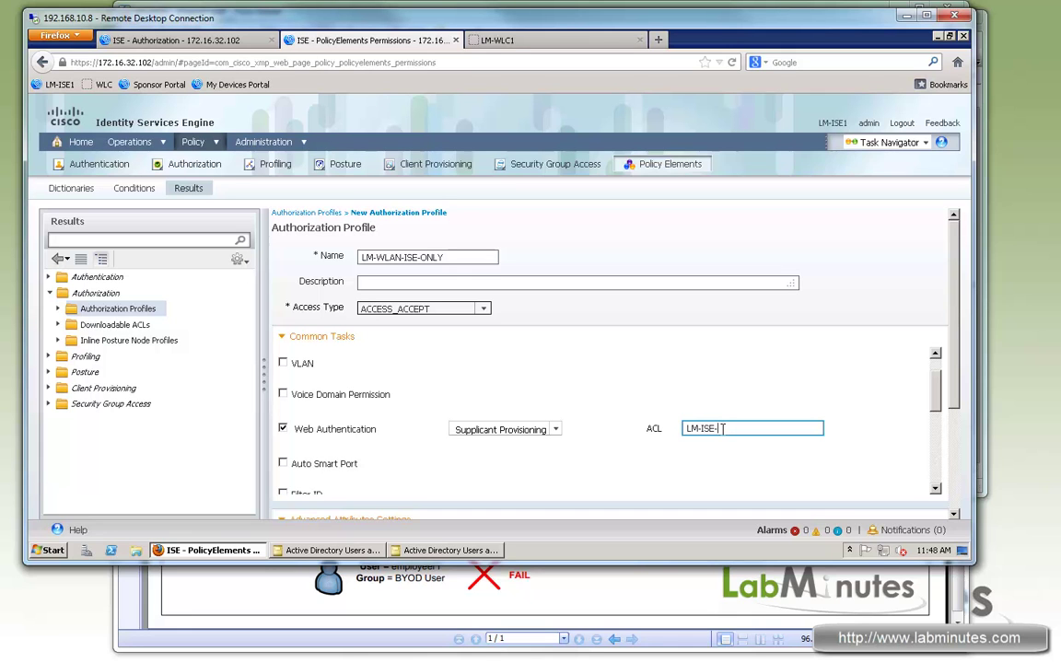
pyautogui.write('LM-ISE-ONLY')
pyautogui.hotkey('ctrl', 'a')
pyautogui.click(483, 40)
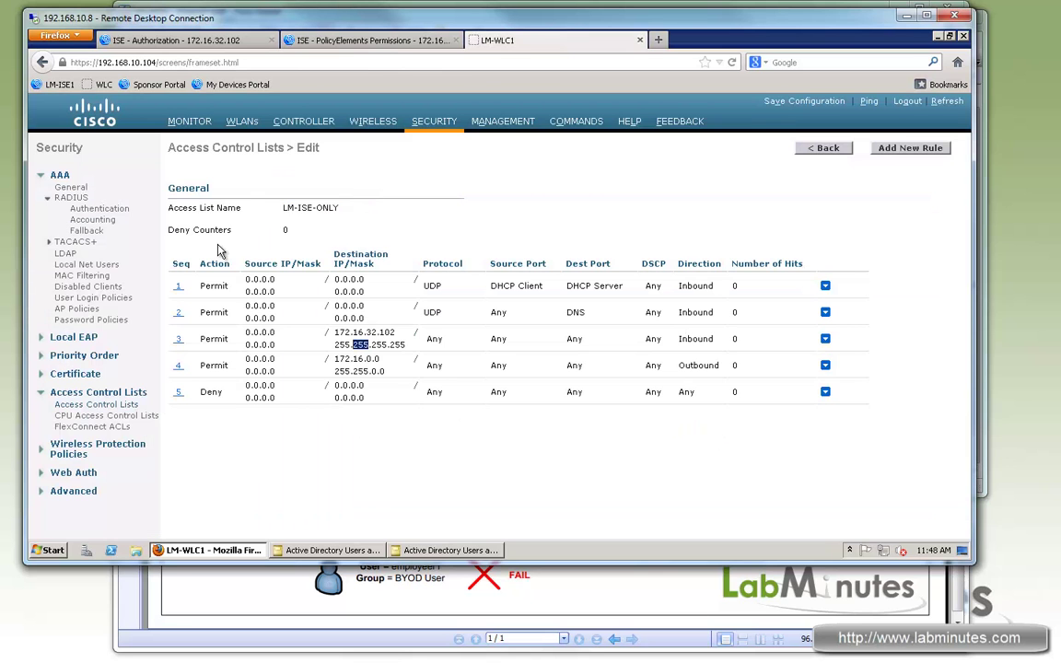
pyautogui.moveTo(283, 208); pyautogui.dragTo(339, 208)
pyautogui.click(389, 41)
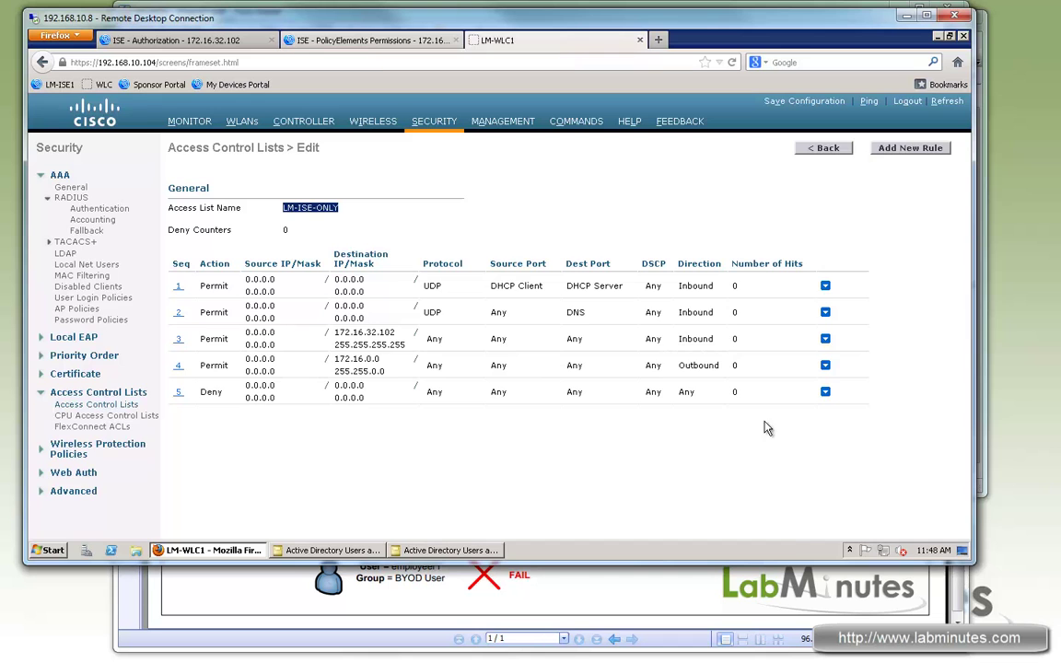
pyautogui.click(792, 382)
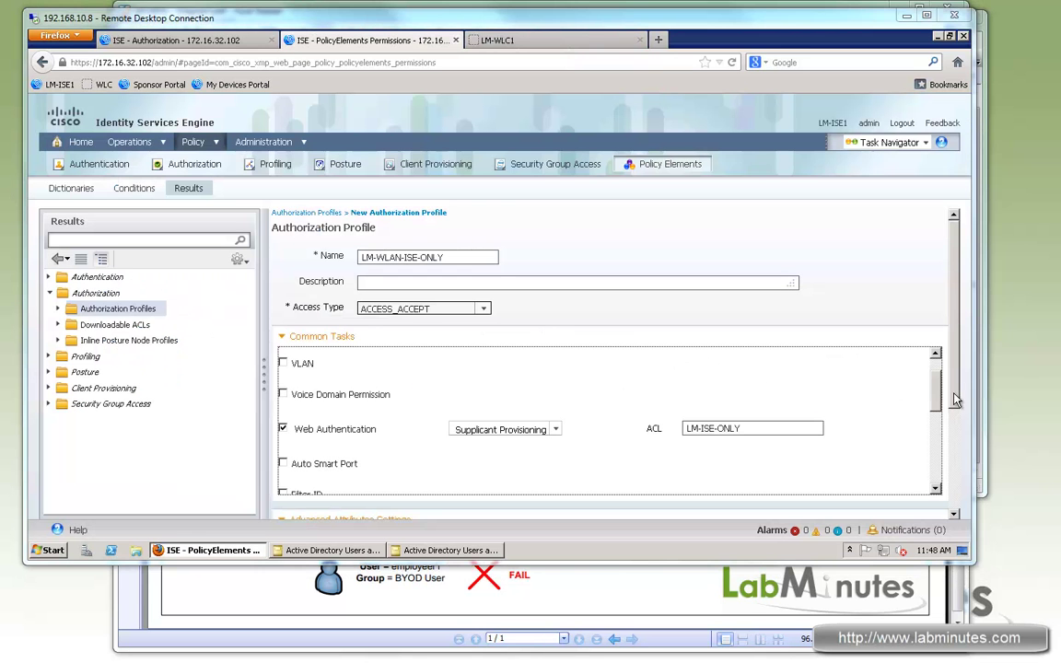
pyautogui.scroll(-5, 955, 400)
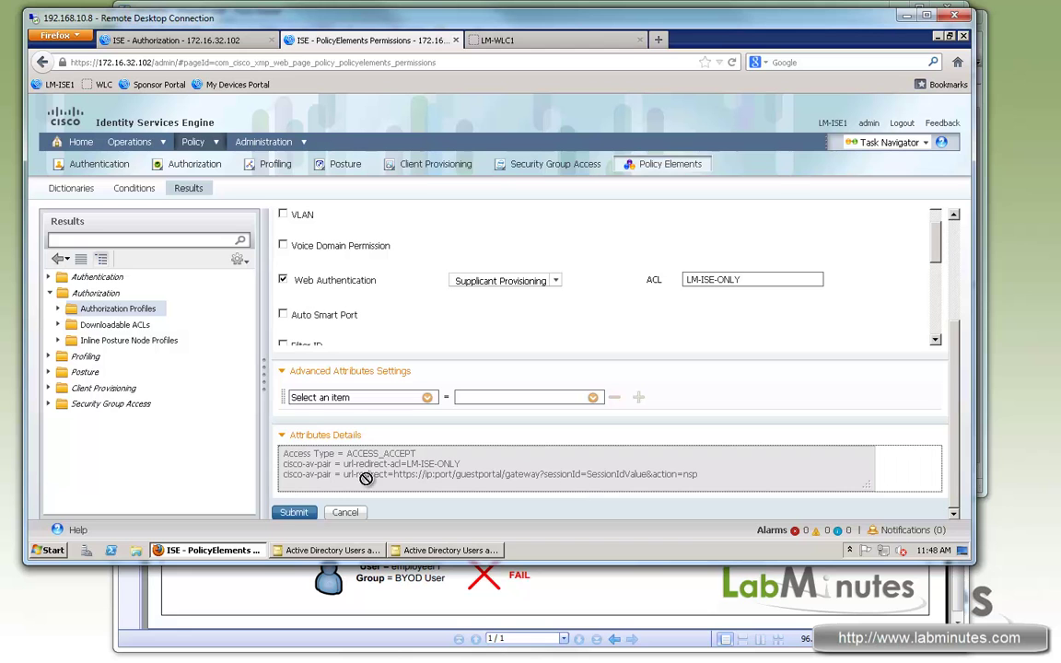
pyautogui.click(295, 513)
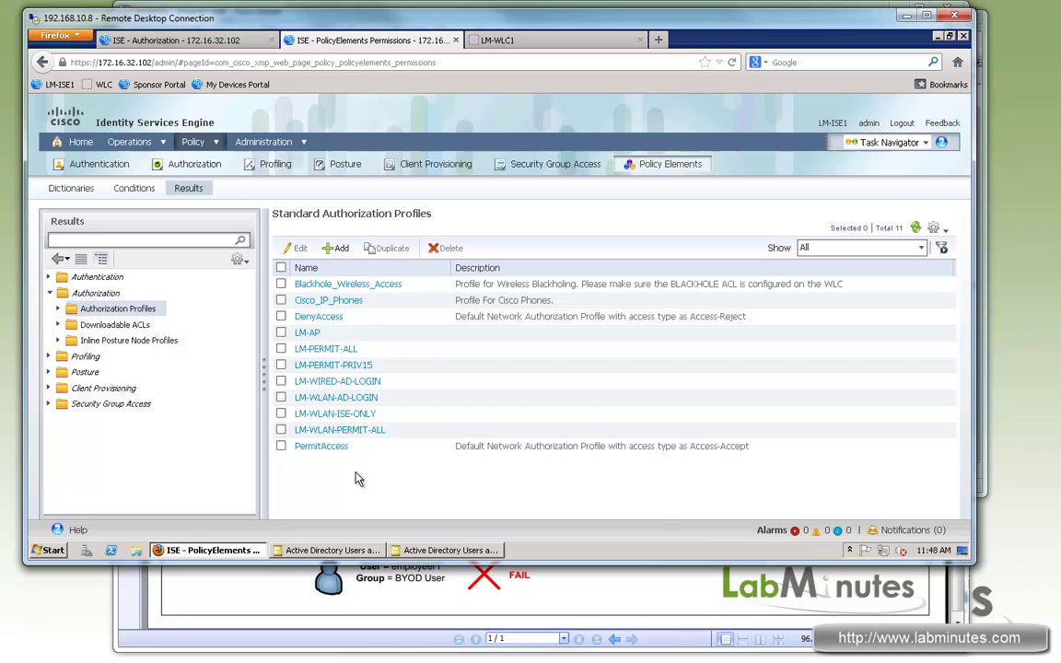
# Duplicate Blackhole_Wireless_Access as a new profile named LM-WLAN-BLACKLIST
pyautogui.click(281, 284)
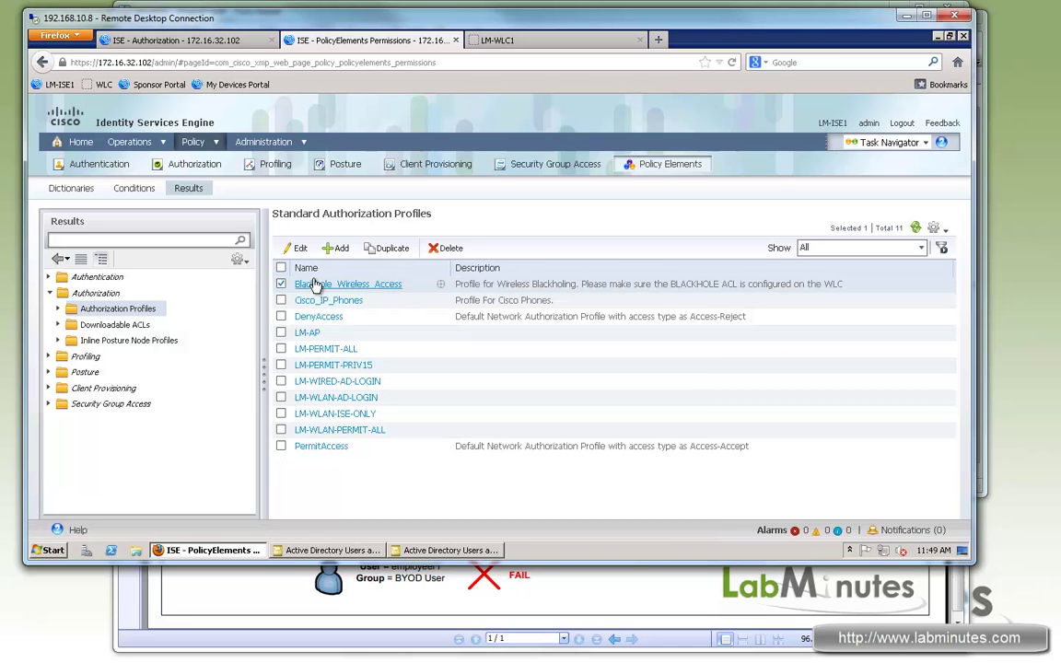
pyautogui.click(397, 248)
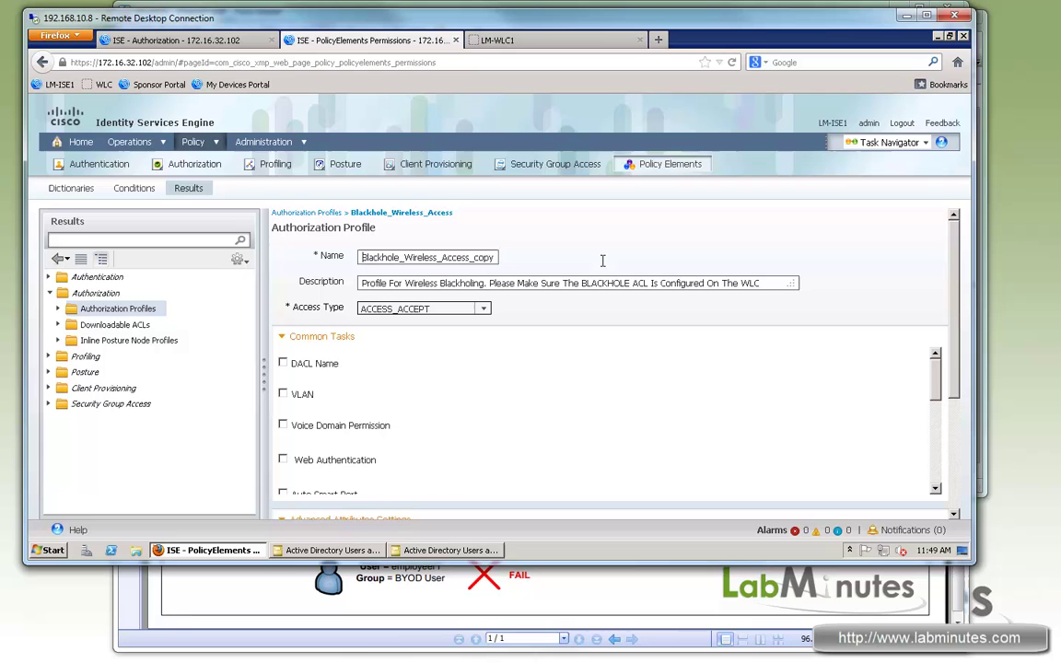
pyautogui.hotkey('ctrl', 'a')
pyautogui.write('L')
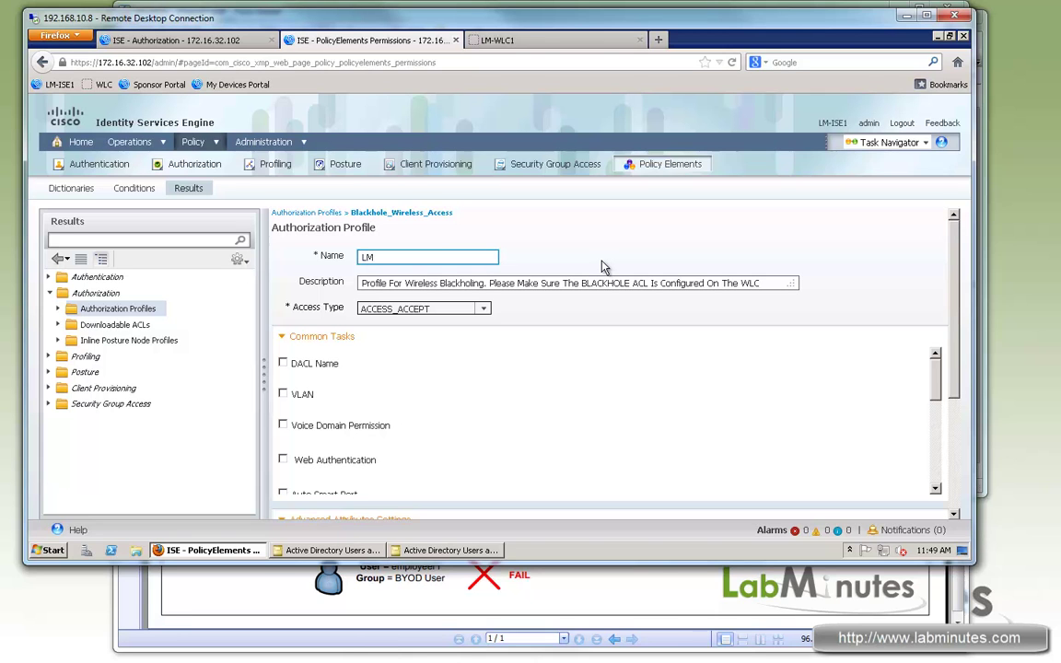
pyautogui.write('M-WLAN-BLACKLIST')
# Replace the BLACKHOLE redirect ACL with LM-ISE-ONLY and submit the profile
pyautogui.scroll(-4, 558, 324)
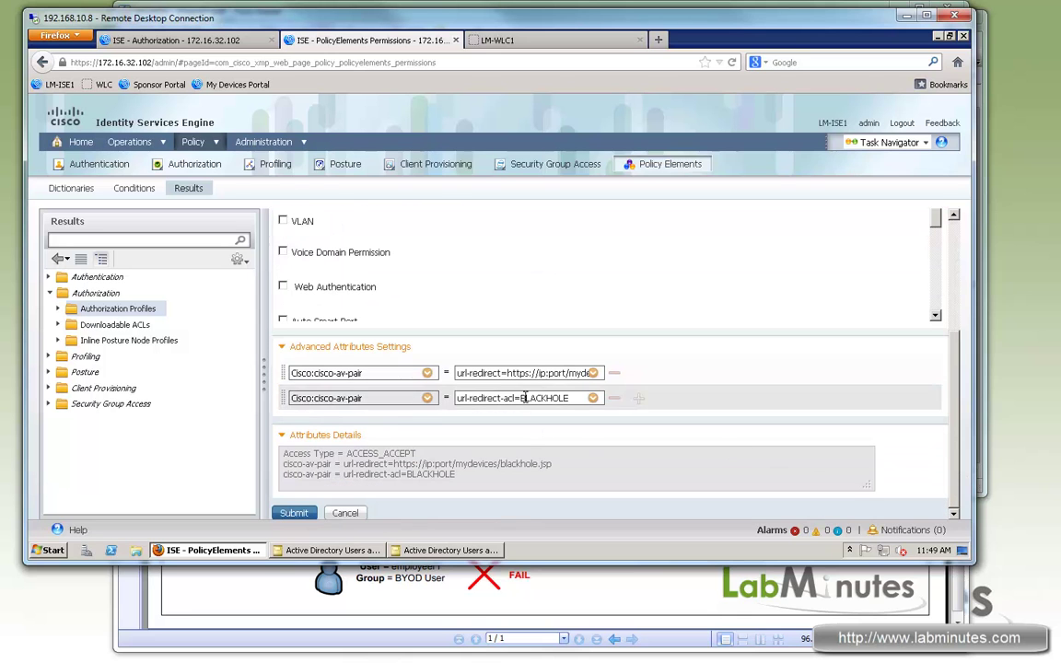
pyautogui.moveTo(522, 398); pyautogui.dragTo(572, 400)
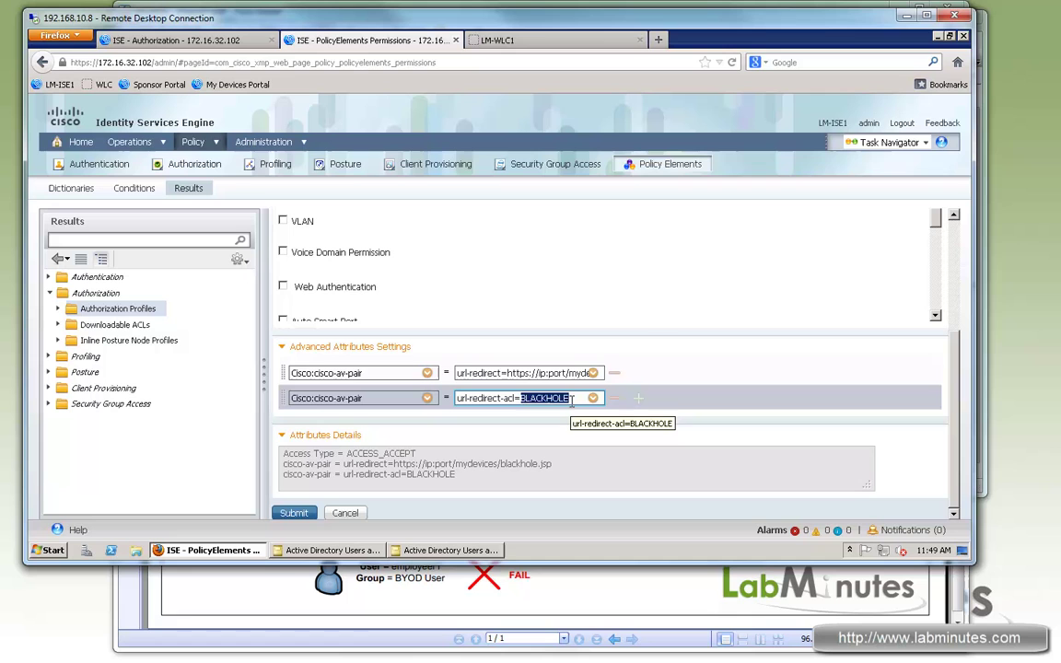
pyautogui.press('BackSpace')
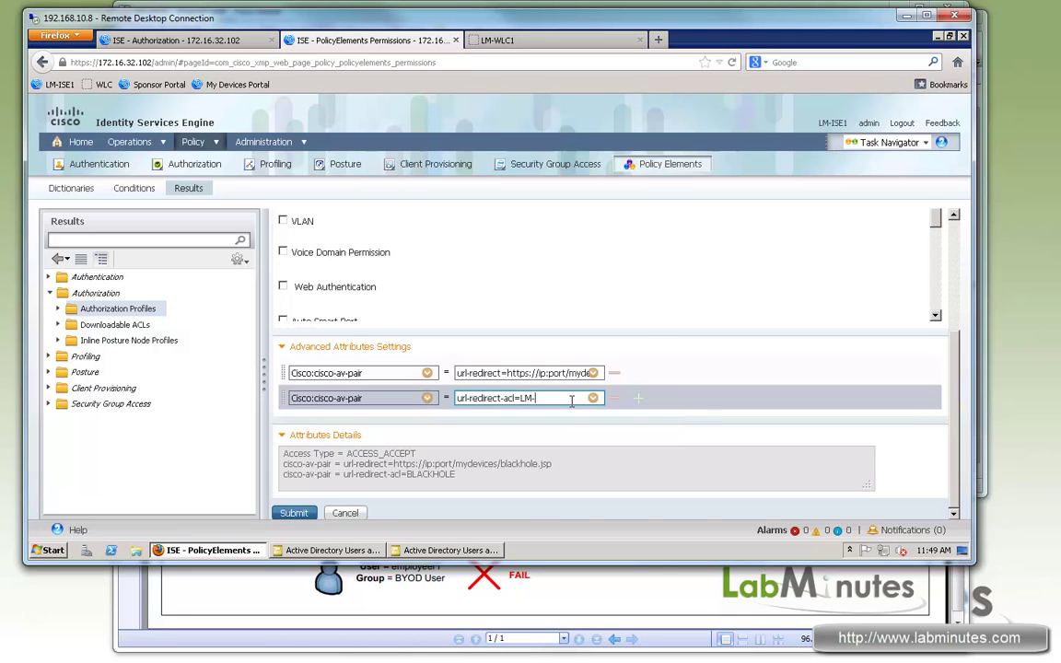
pyautogui.write('LM-ISE-ONLY')
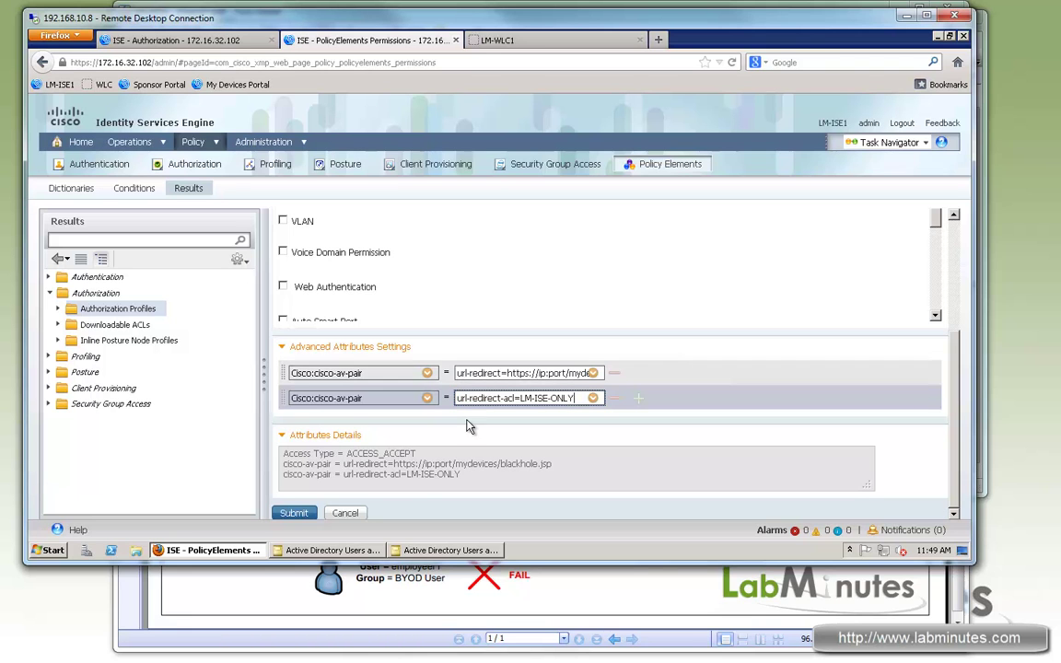
pyautogui.click(294, 513)
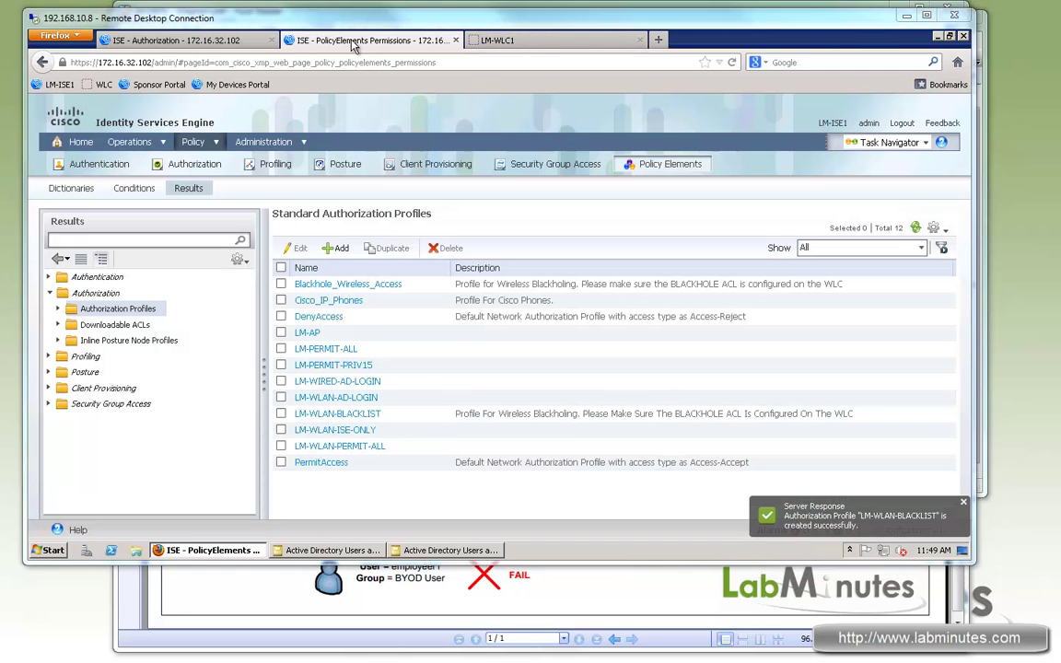
# Insert a rule named LM-WLAN-BLACKLIST below LM-WIRED-MAB, matching the Blacklist identity group
pyautogui.click(184, 41)
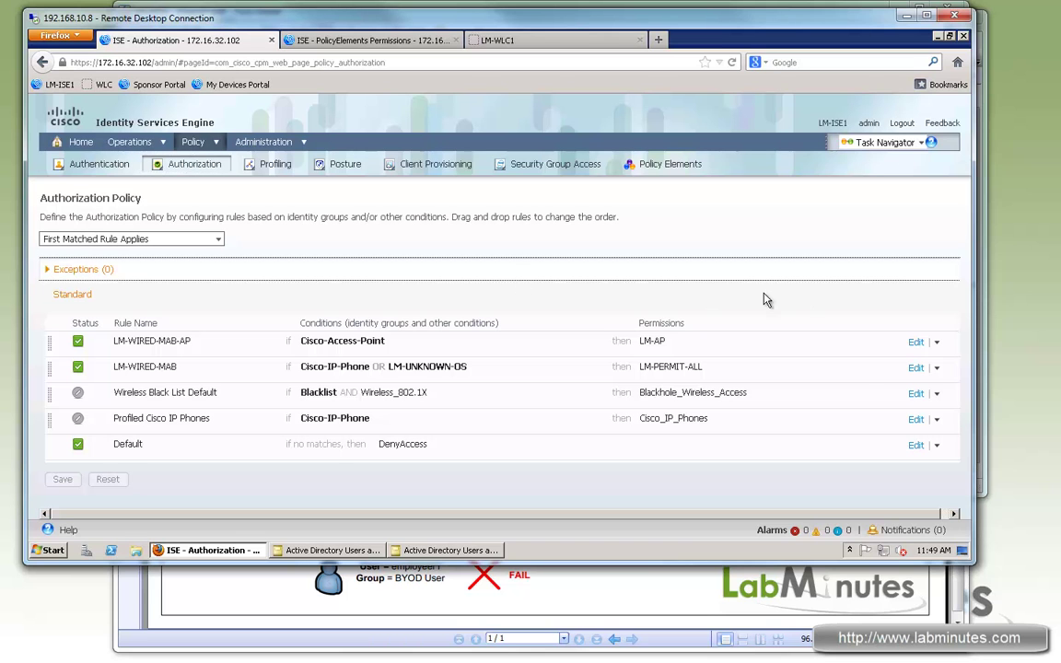
pyautogui.click(936, 369)
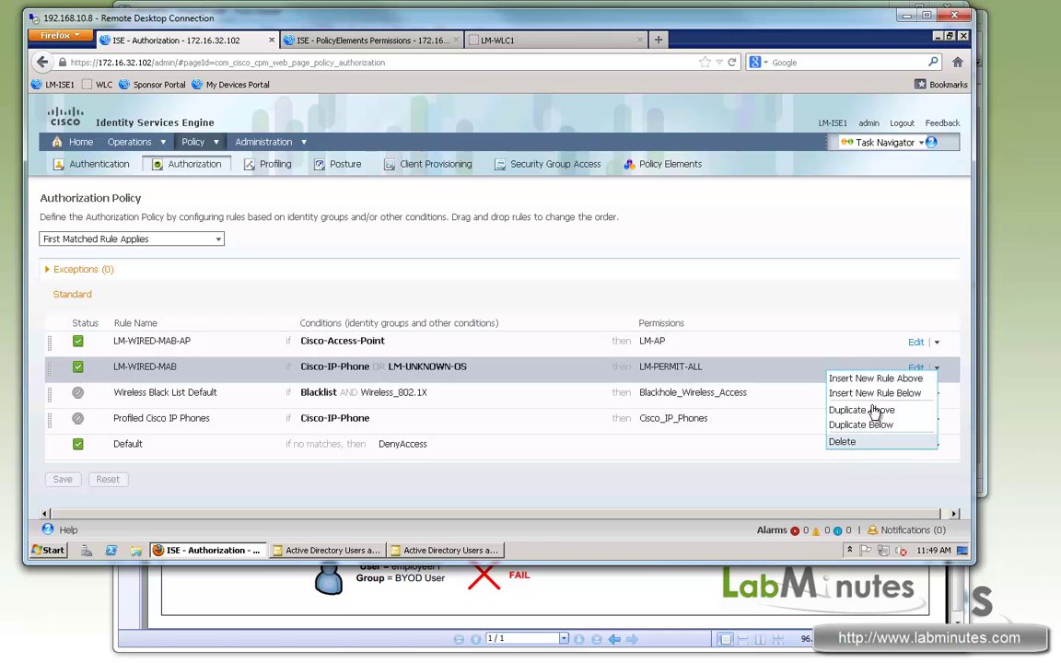
pyautogui.click(889, 393)
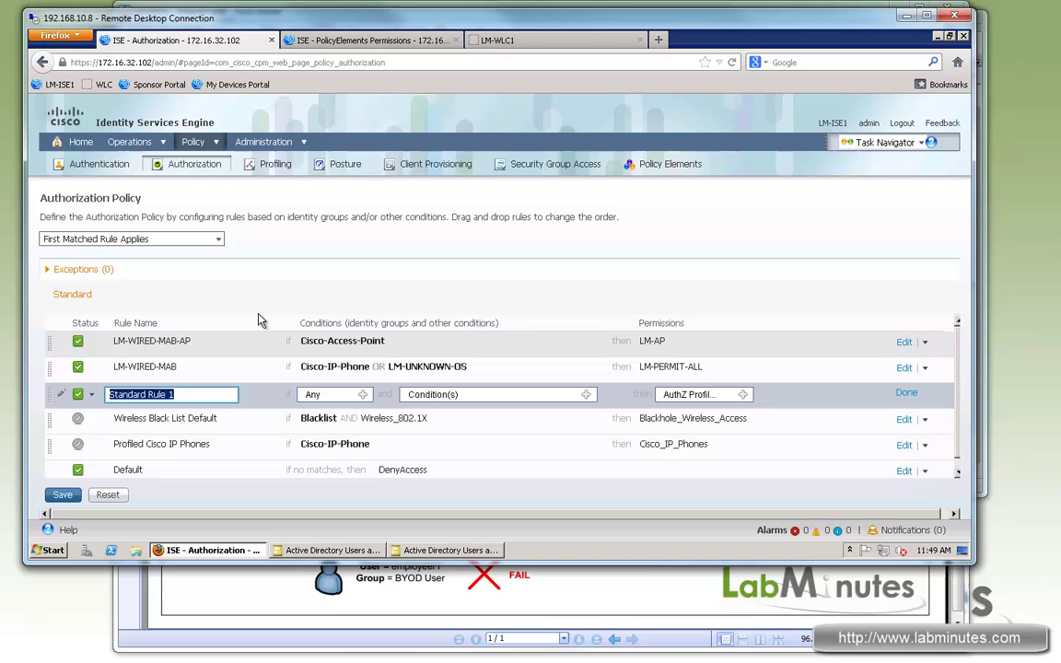
pyautogui.write('LM')
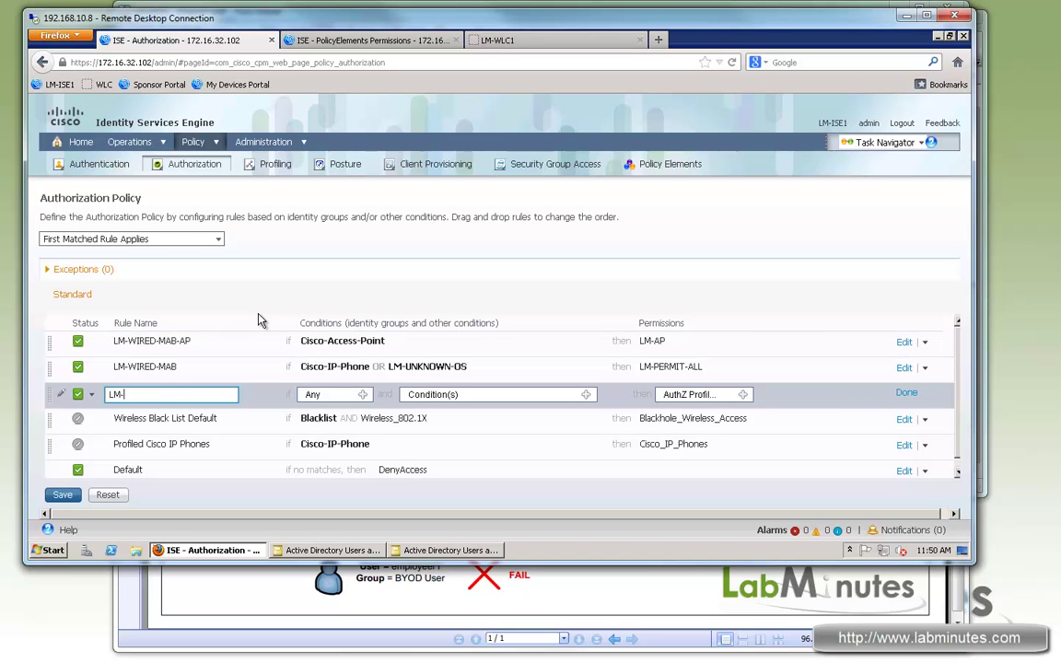
pyautogui.write('-WLAN-BLACKLIST')
pyautogui.click(329, 394)
pyautogui.click(455, 440)
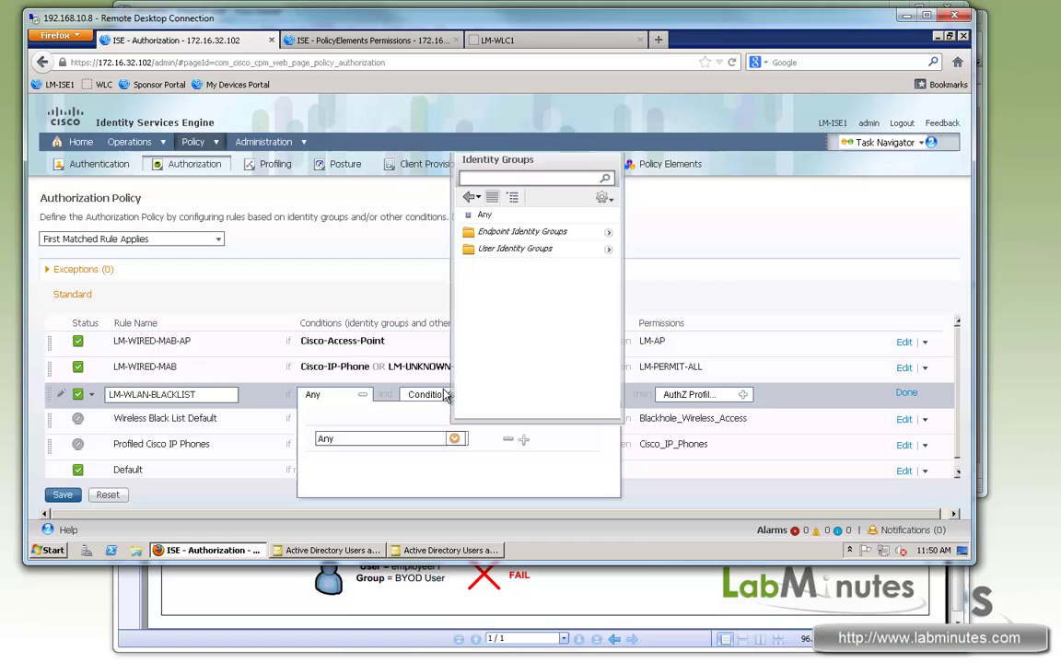
pyautogui.click(609, 234)
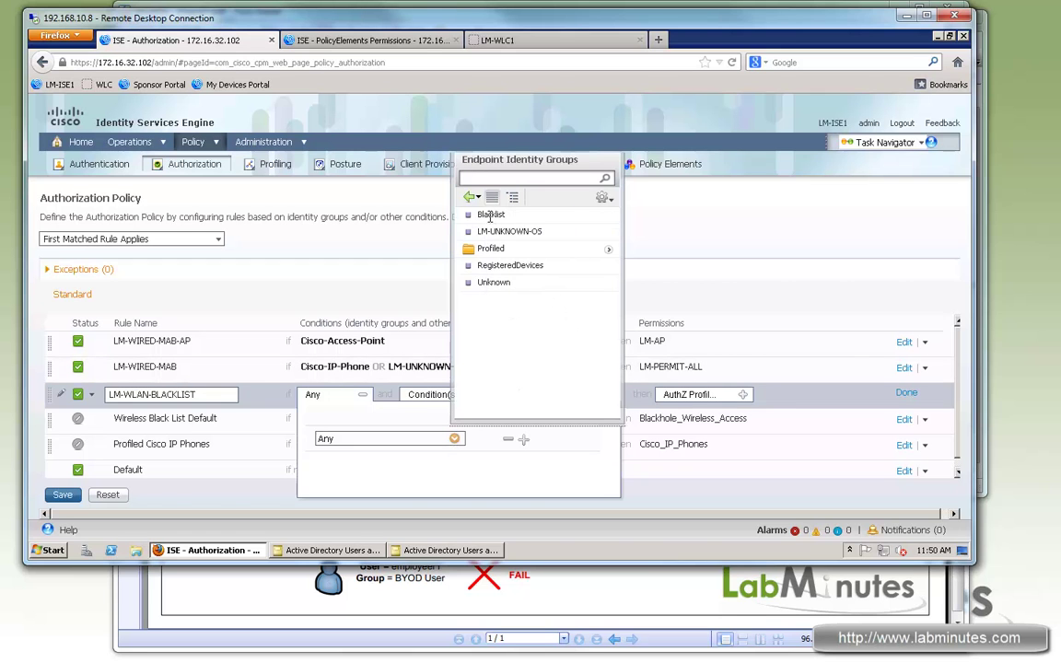
pyautogui.click(491, 214)
pyautogui.click(552, 291)
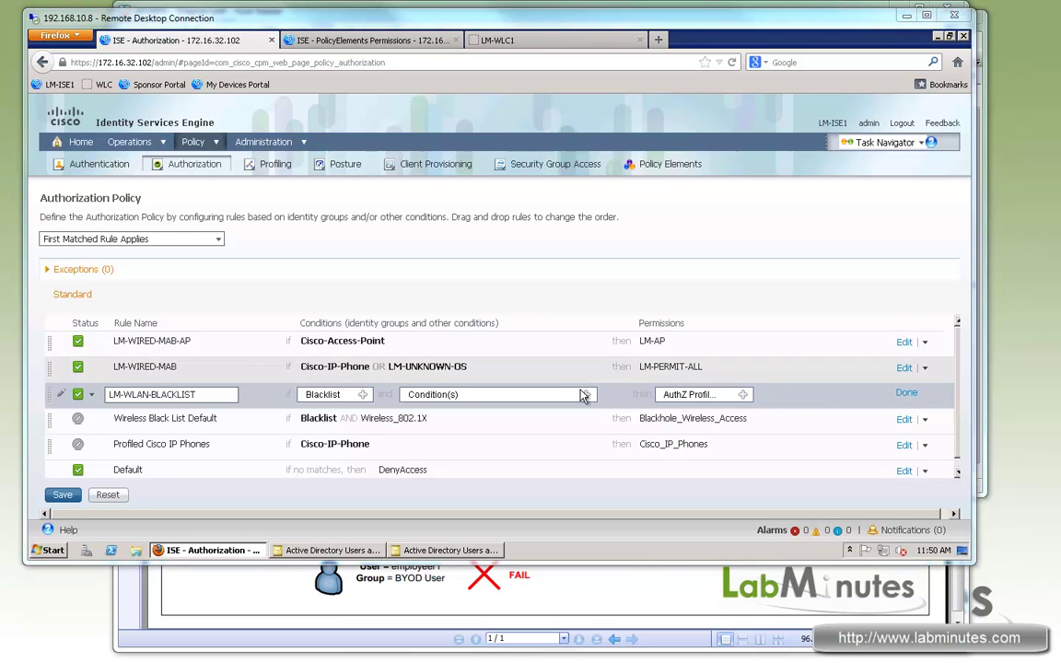
# Add the condition DEVICE:Device Type Equals All Device Types#WLC to the rule
pyautogui.click(582, 395)
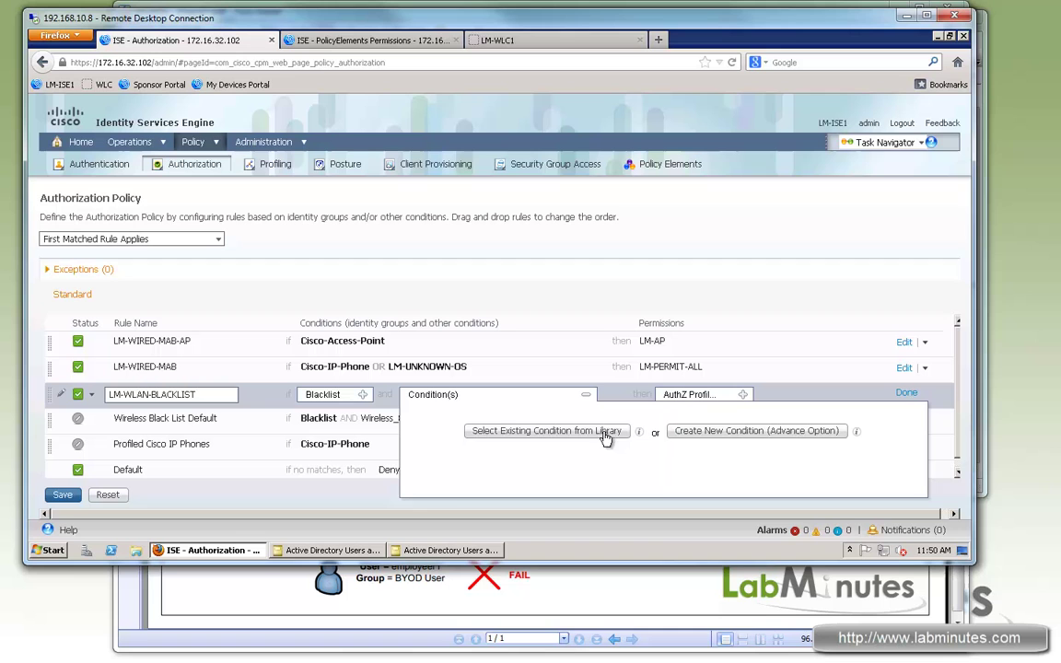
pyautogui.click(682, 432)
pyautogui.click(637, 460)
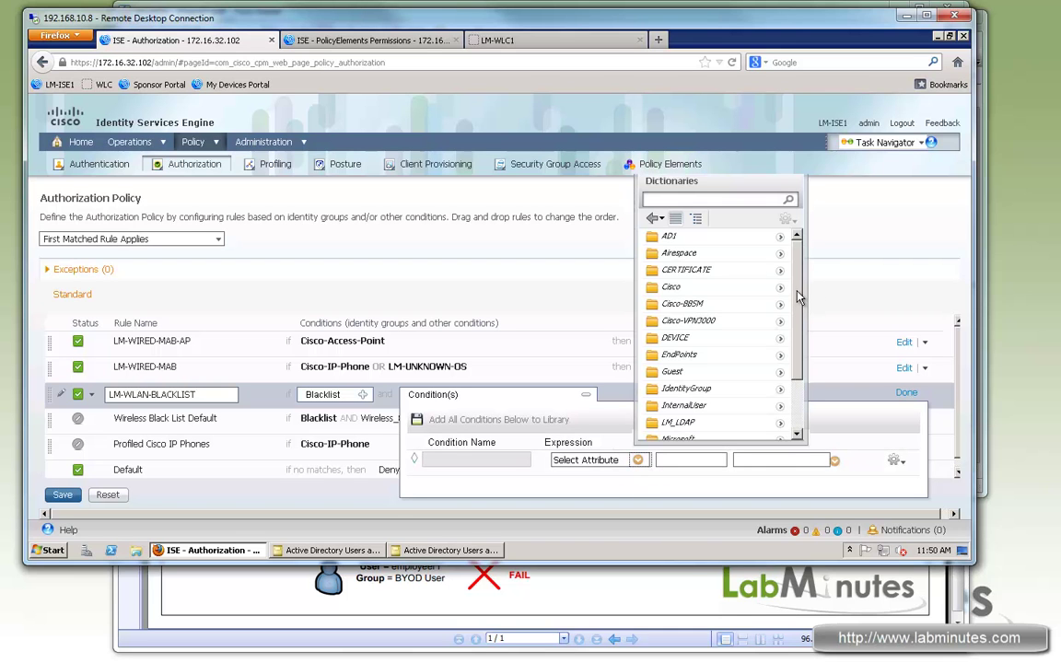
pyautogui.scroll(-1, 787, 322)
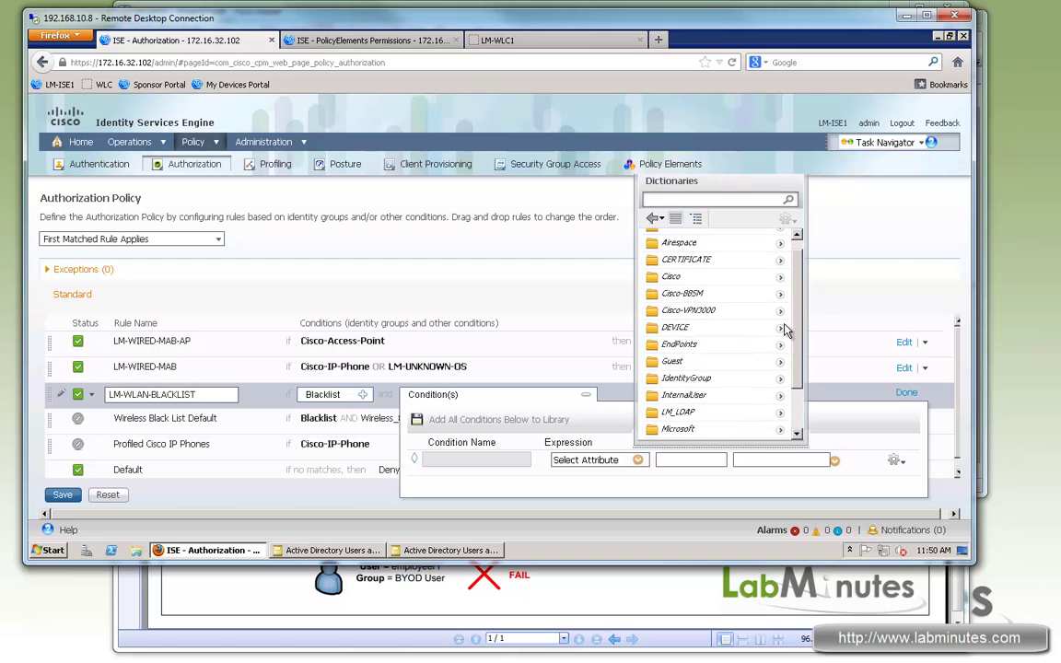
pyautogui.click(782, 329)
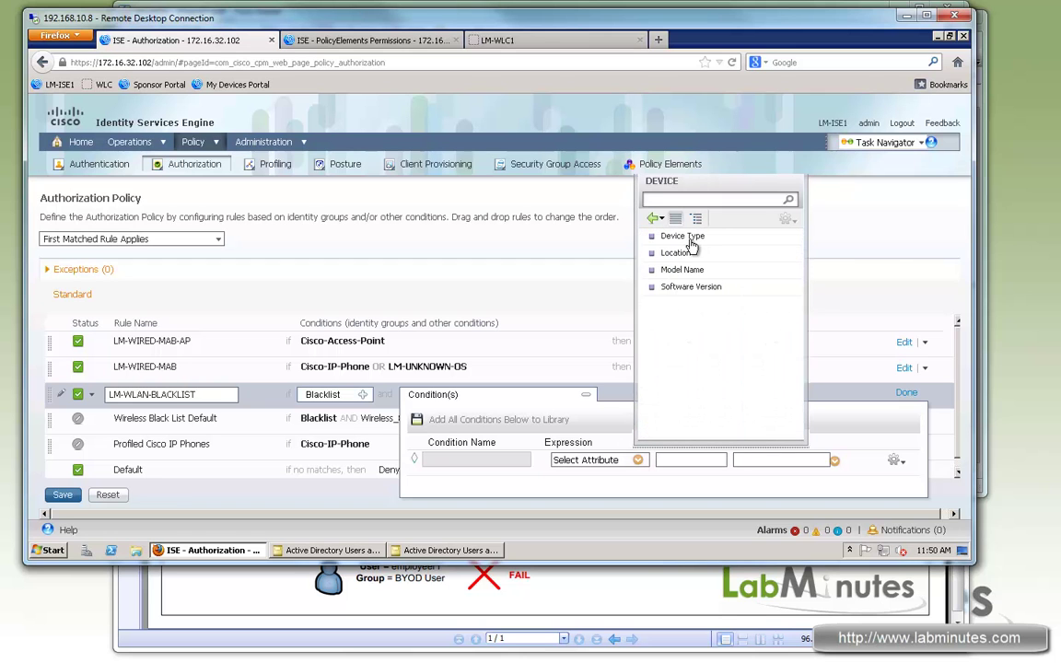
pyautogui.click(687, 237)
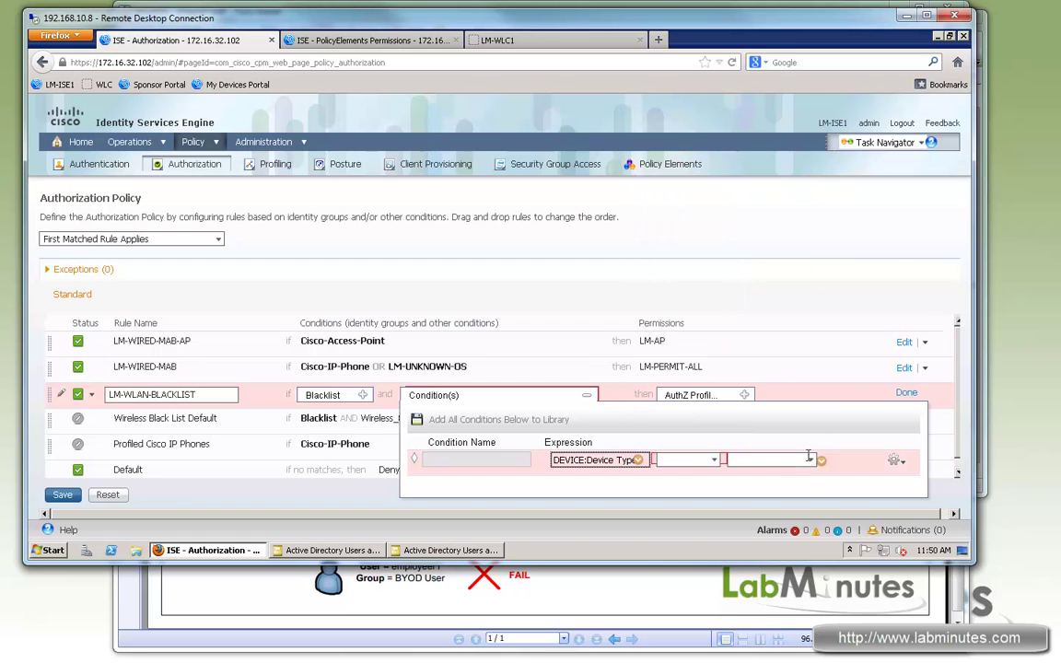
pyautogui.click(715, 459)
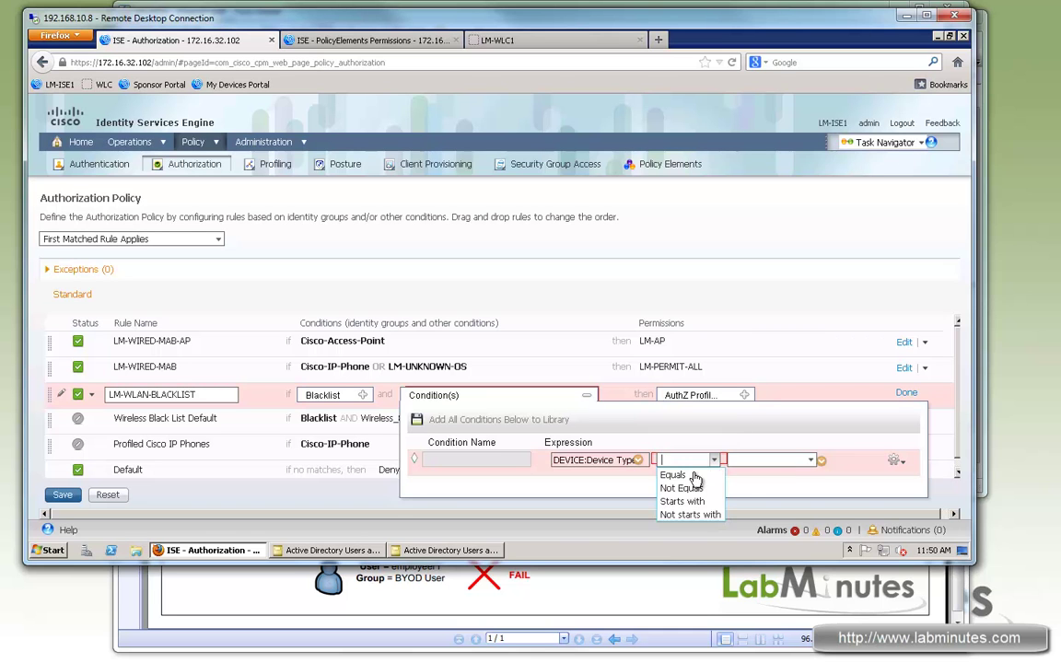
pyautogui.click(692, 477)
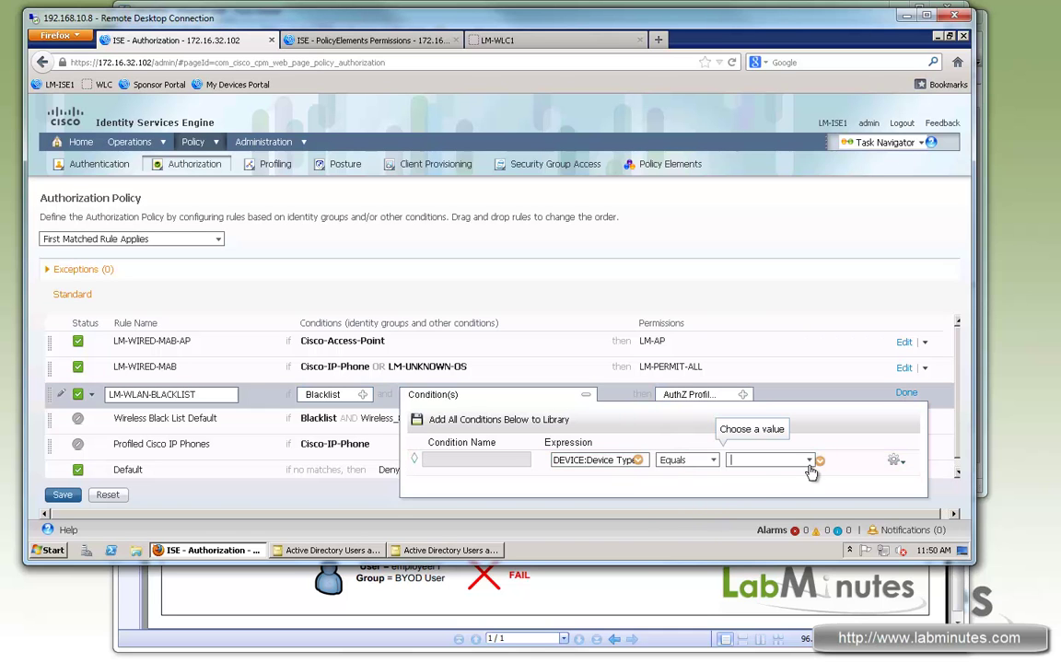
pyautogui.click(810, 462)
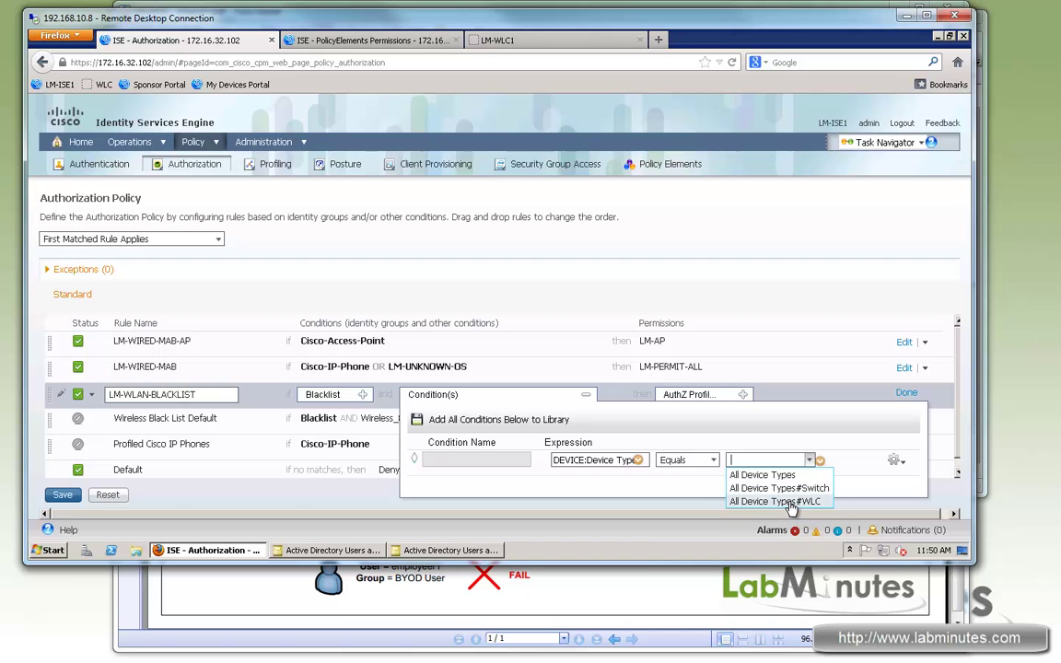
pyautogui.click(791, 502)
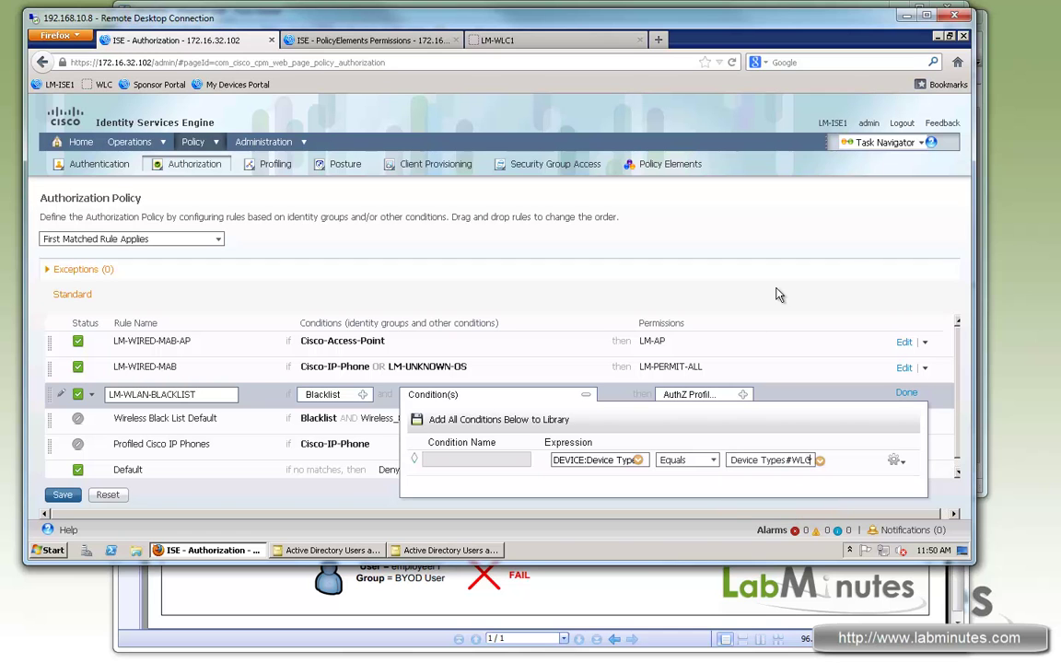
# Grant the LM-WLAN-BLACKLIST authorization profile and finish the rule
pyautogui.click(743, 395)
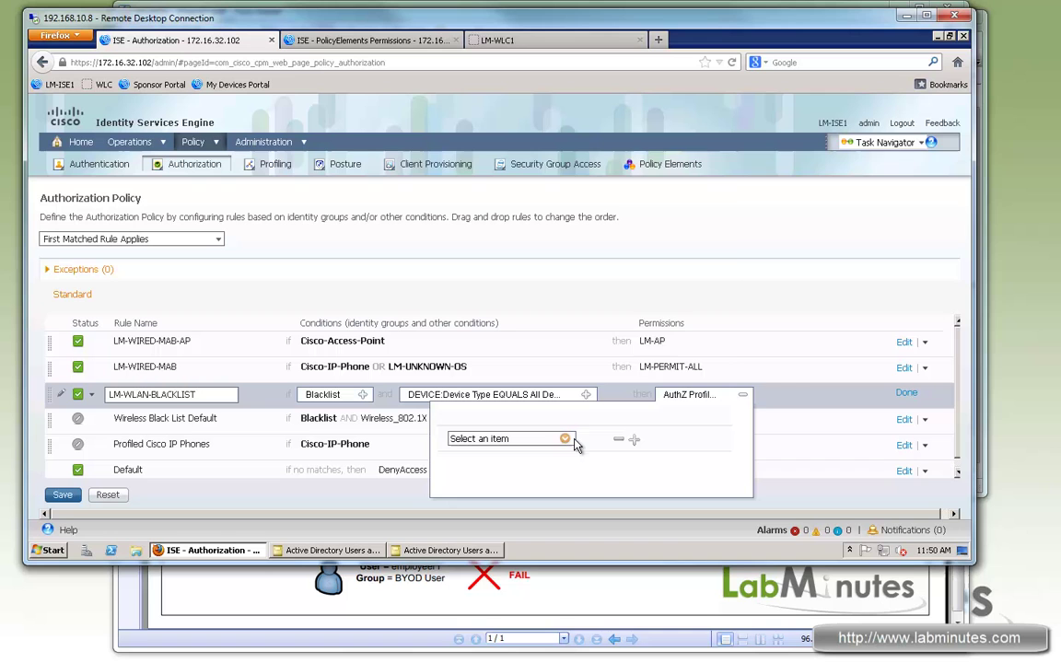
pyautogui.click(566, 440)
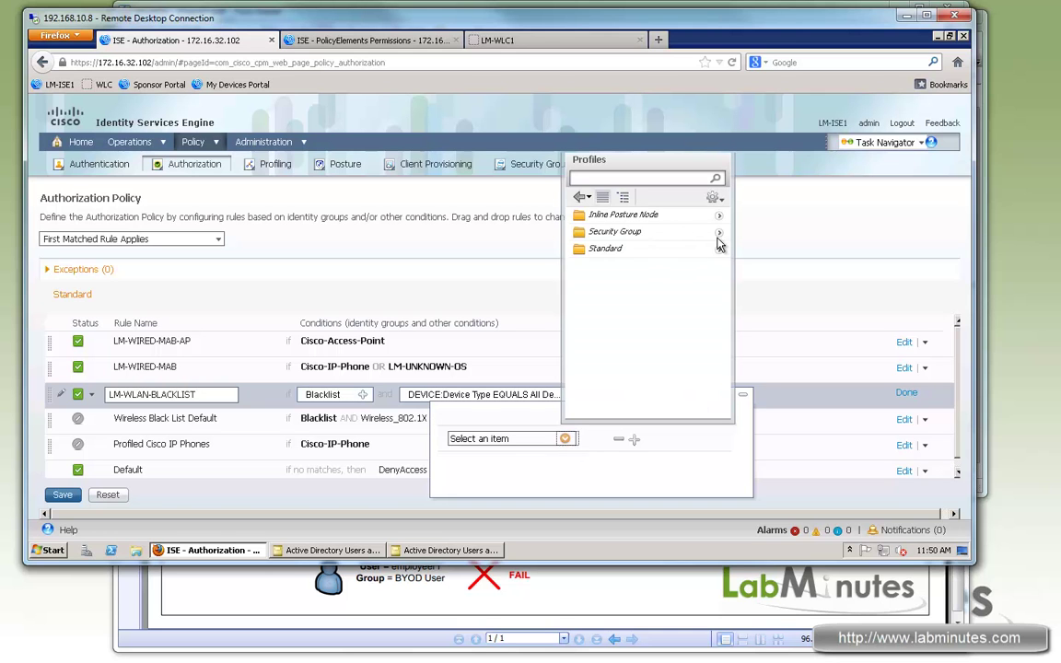
pyautogui.click(599, 249)
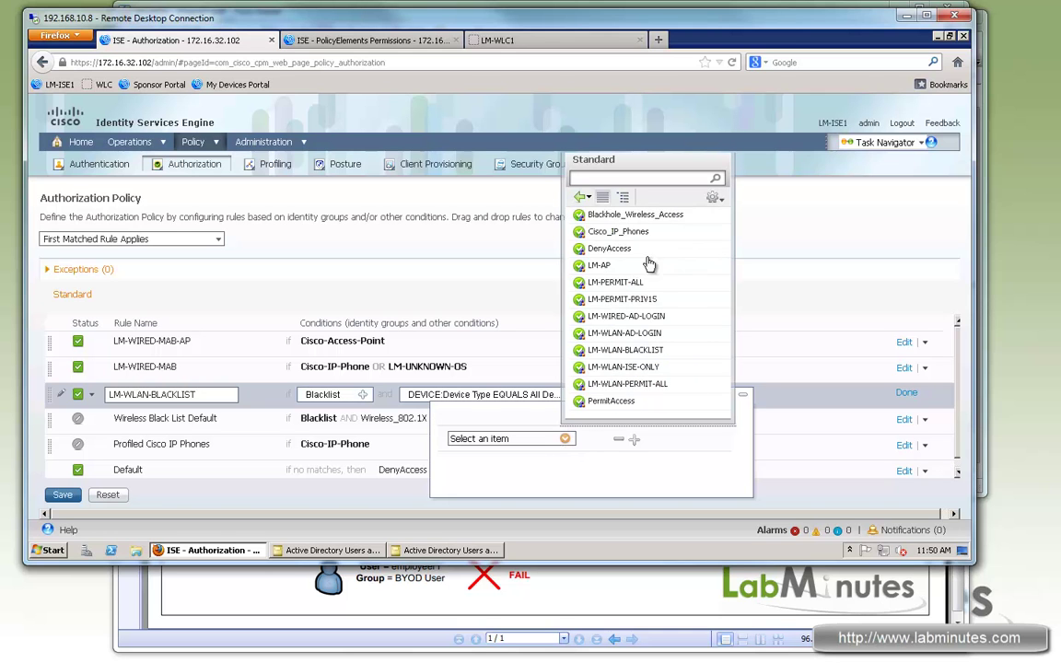
pyautogui.click(625, 350)
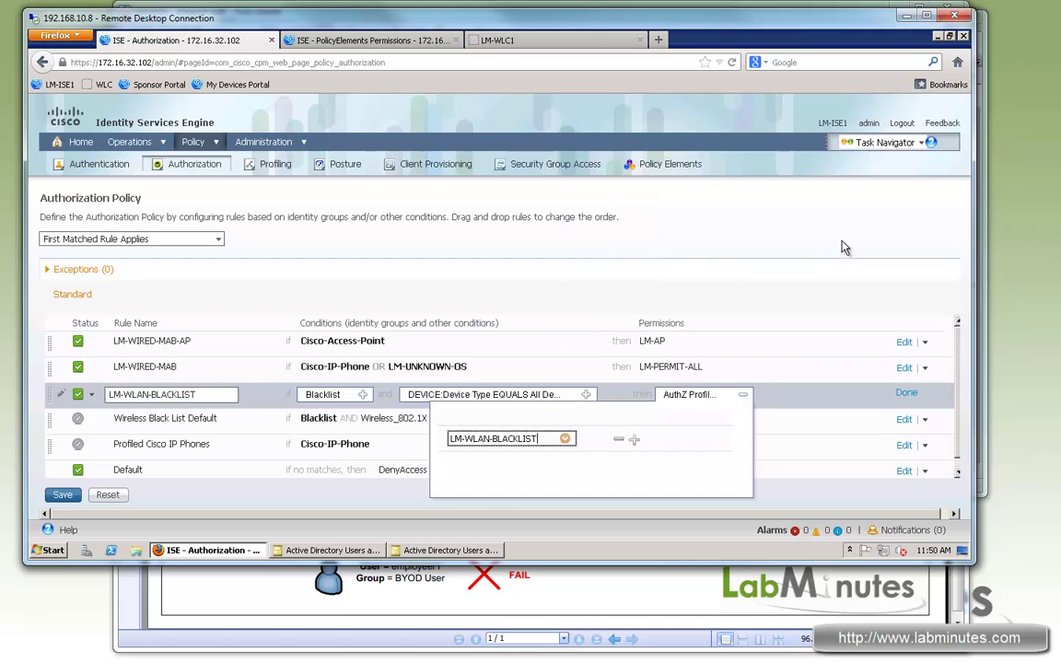
pyautogui.click(906, 392)
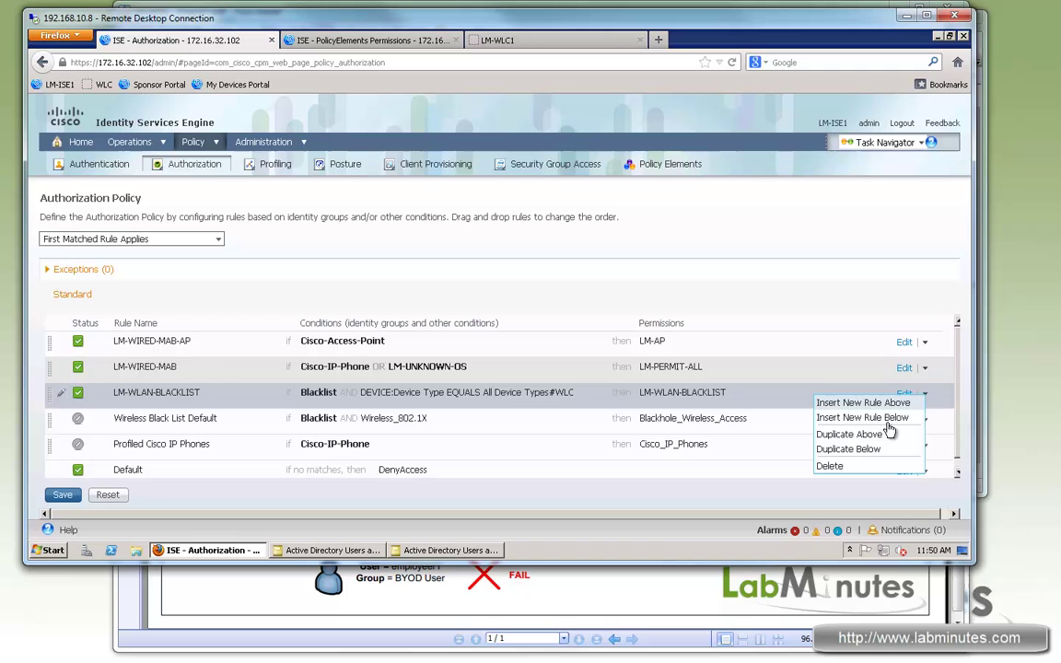
# Duplicate the blacklist rule, rename it LM-WLAN-BYOD-ONBOARD, and set its identity group to Any
pyautogui.click(849, 450)
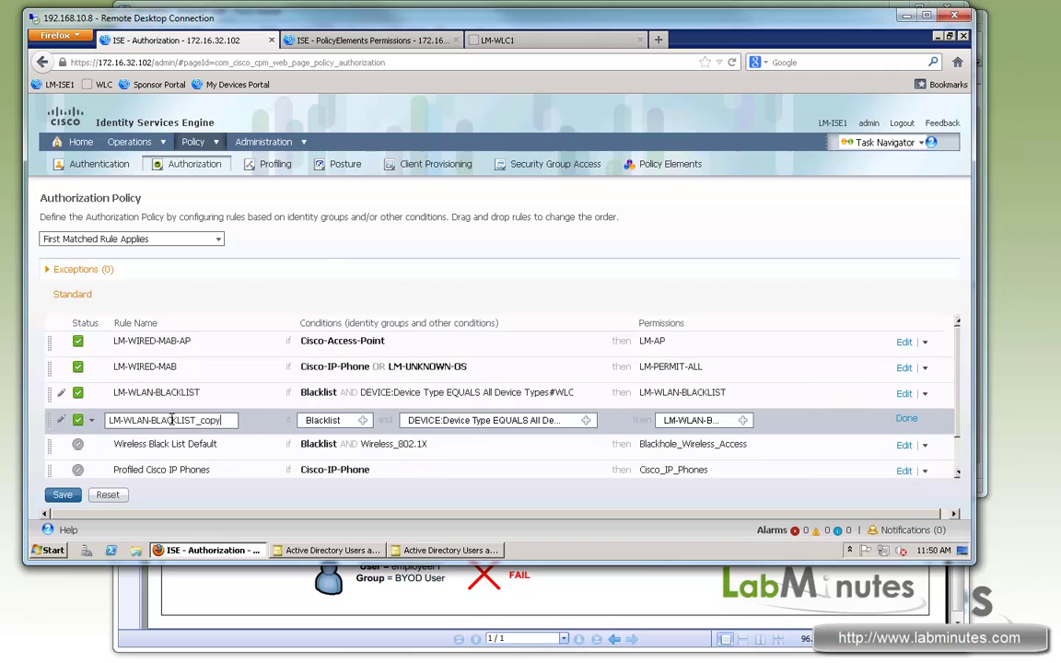
pyautogui.moveTo(226, 420); pyautogui.dragTo(152, 420)
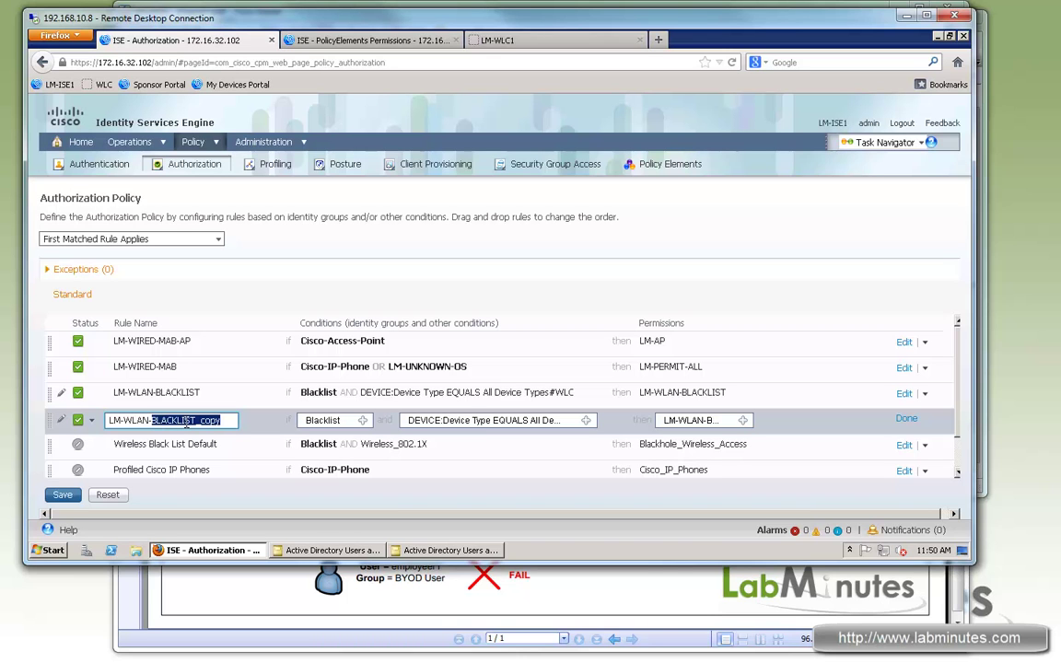
pyautogui.write('BBYOD-ONBOARD')
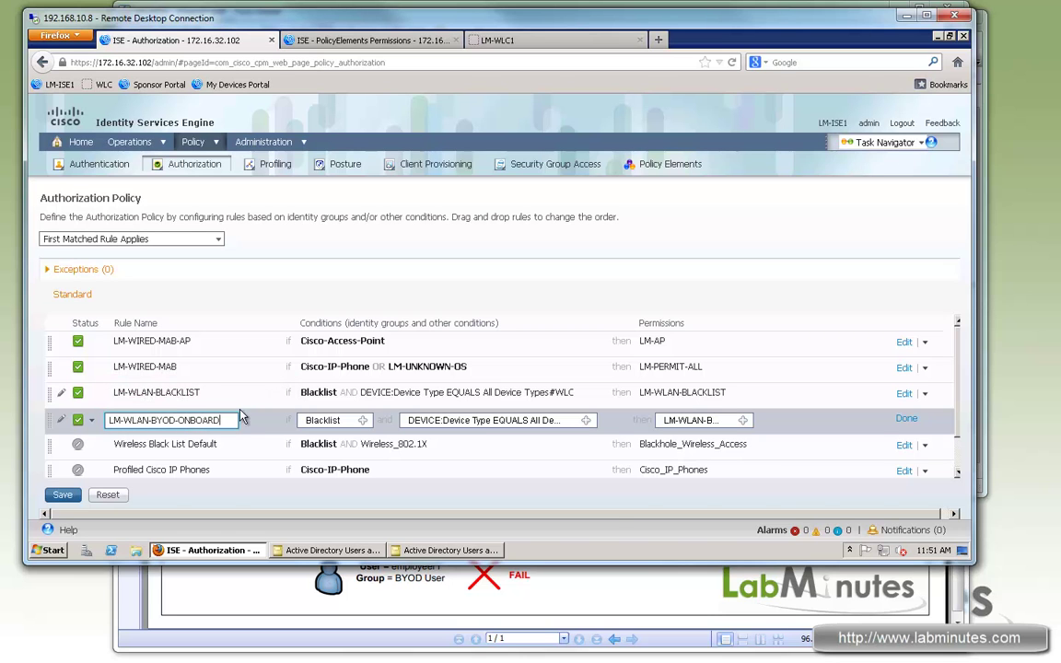
pyautogui.click(362, 420)
pyautogui.click(455, 466)
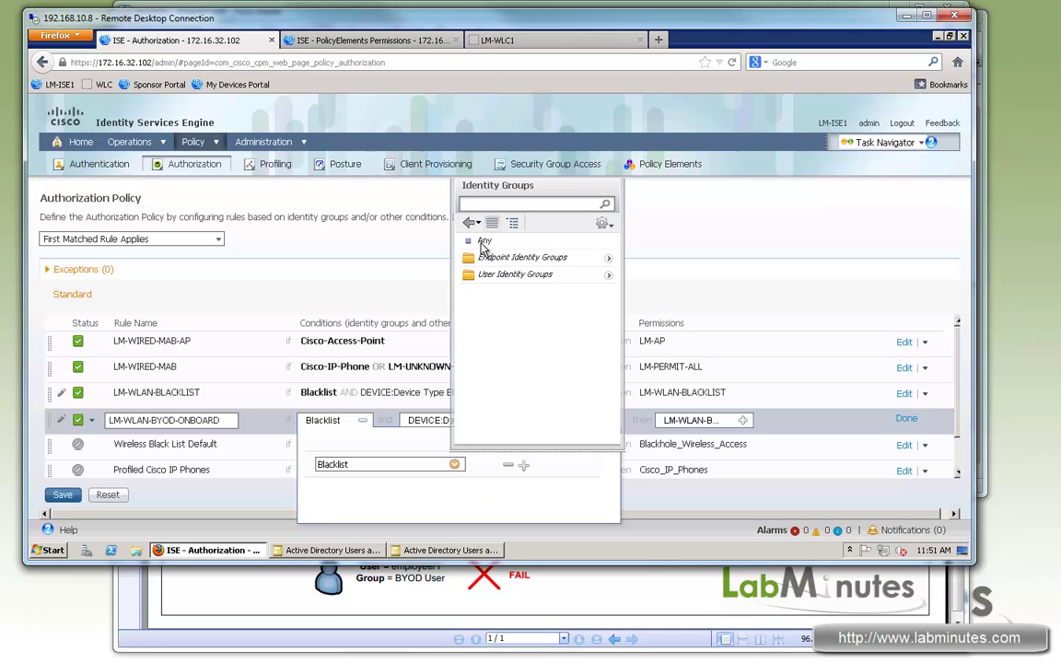
pyautogui.click(485, 242)
# Replace the device type condition with the LM-WLAN-BYOD-ONBOARD library compound condition
pyautogui.click(588, 421)
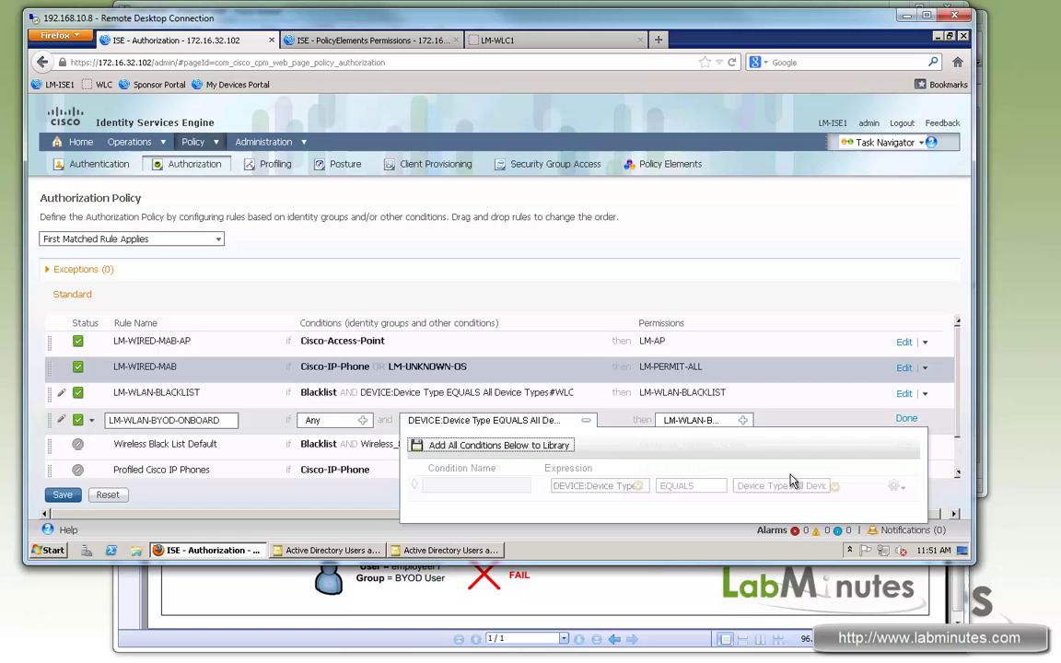
pyautogui.click(896, 488)
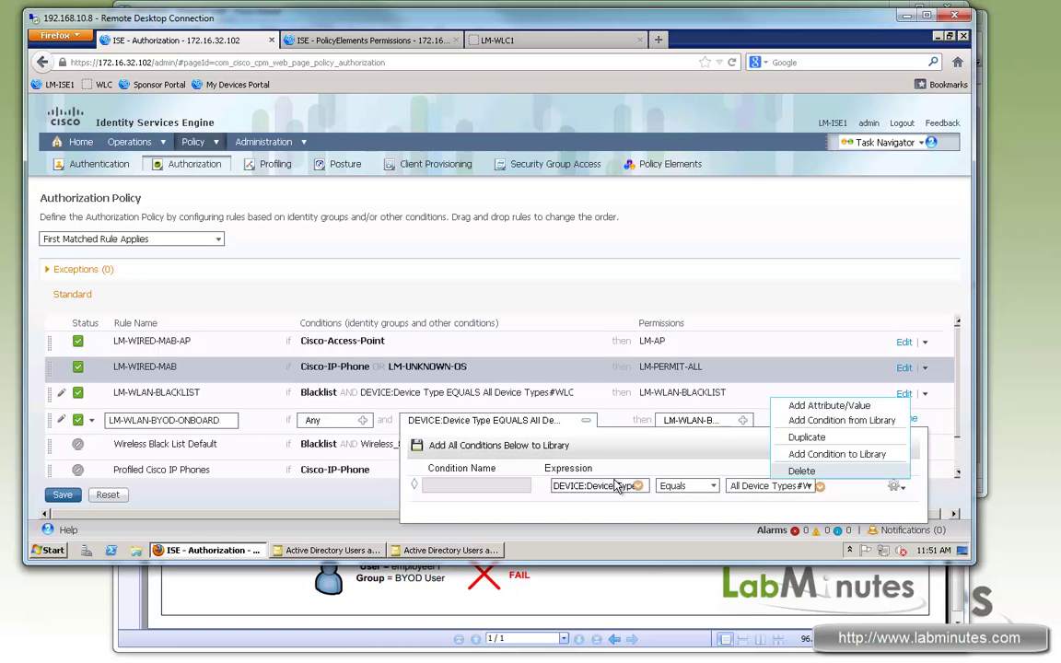
pyautogui.click(801, 472)
pyautogui.click(578, 143)
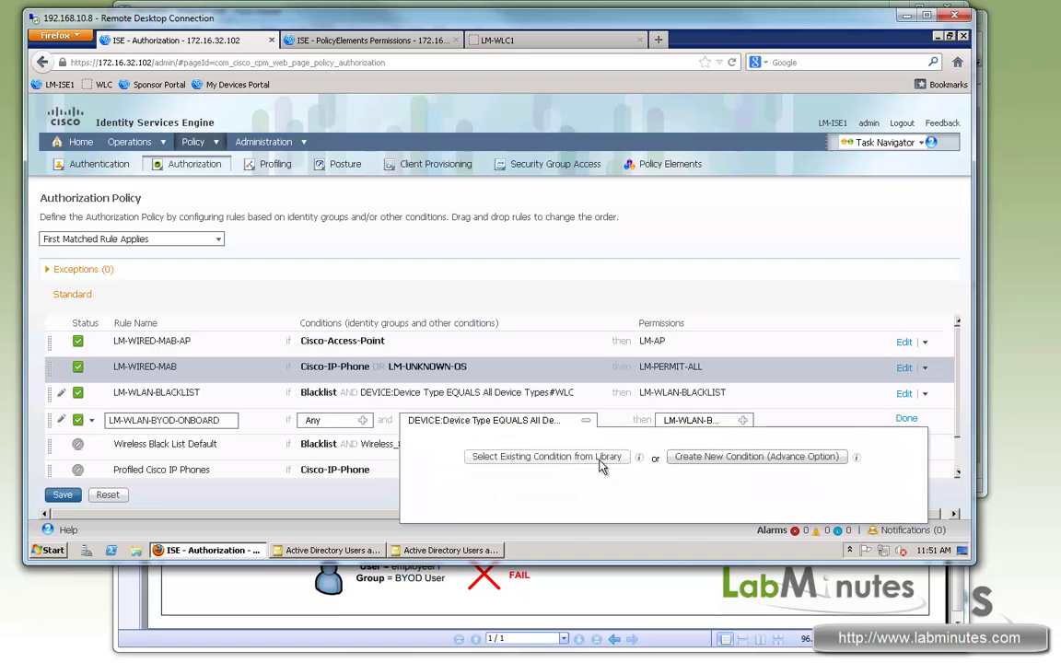
pyautogui.click(553, 457)
pyautogui.click(513, 488)
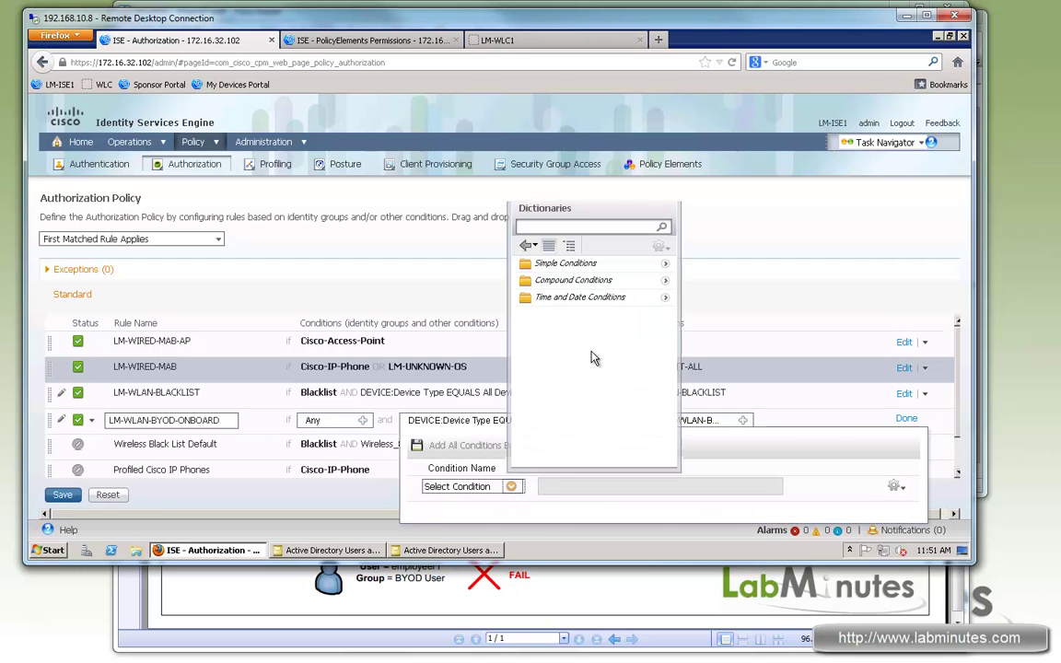
pyautogui.click(573, 280)
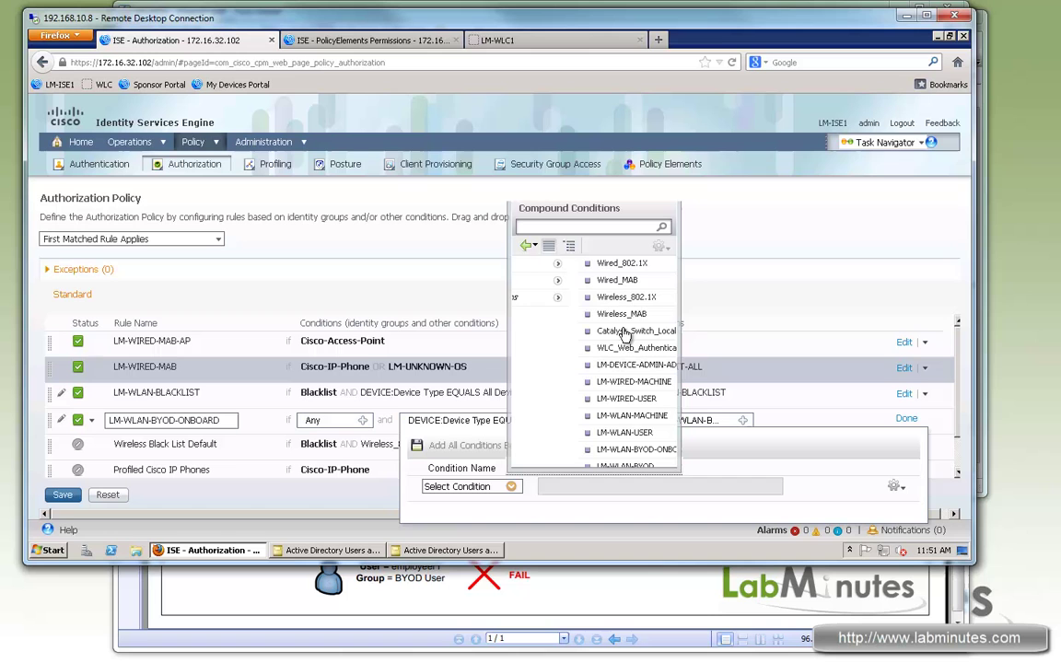
pyautogui.click(608, 450)
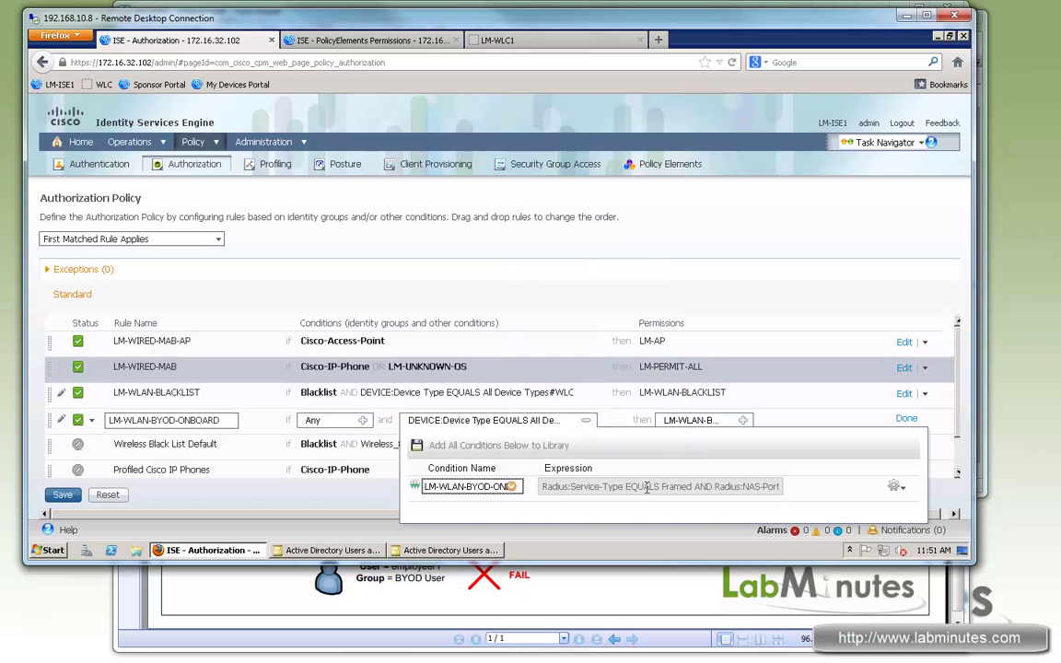
pyautogui.click(748, 422)
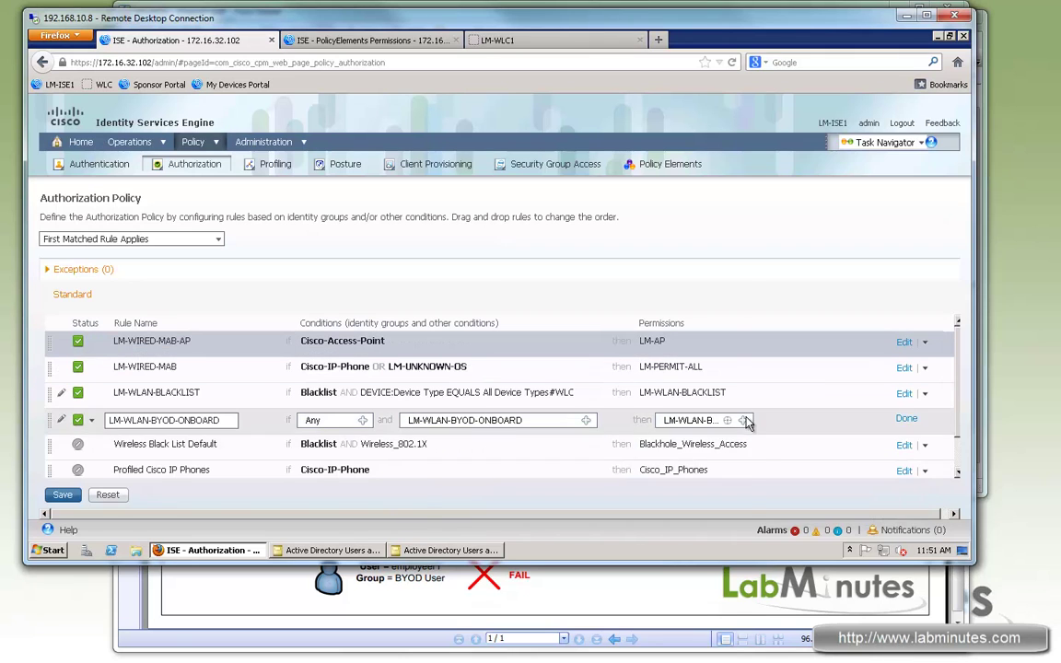
# Set the rule's permission to LM-WLAN-ISE-ONLY and finish editing
pyautogui.click(565, 464)
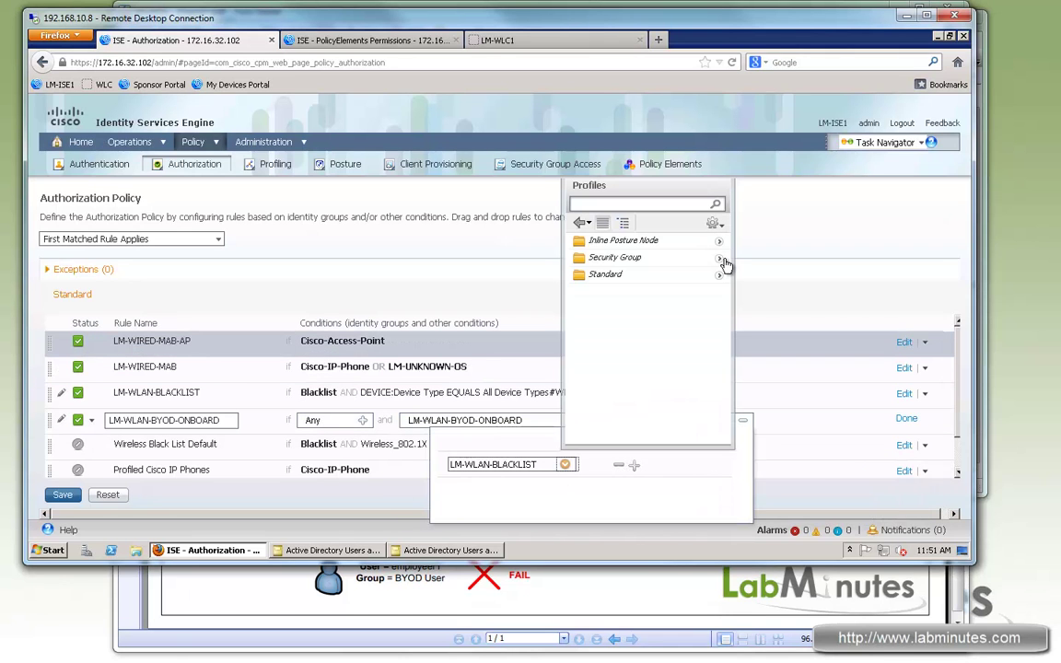
pyautogui.click(721, 277)
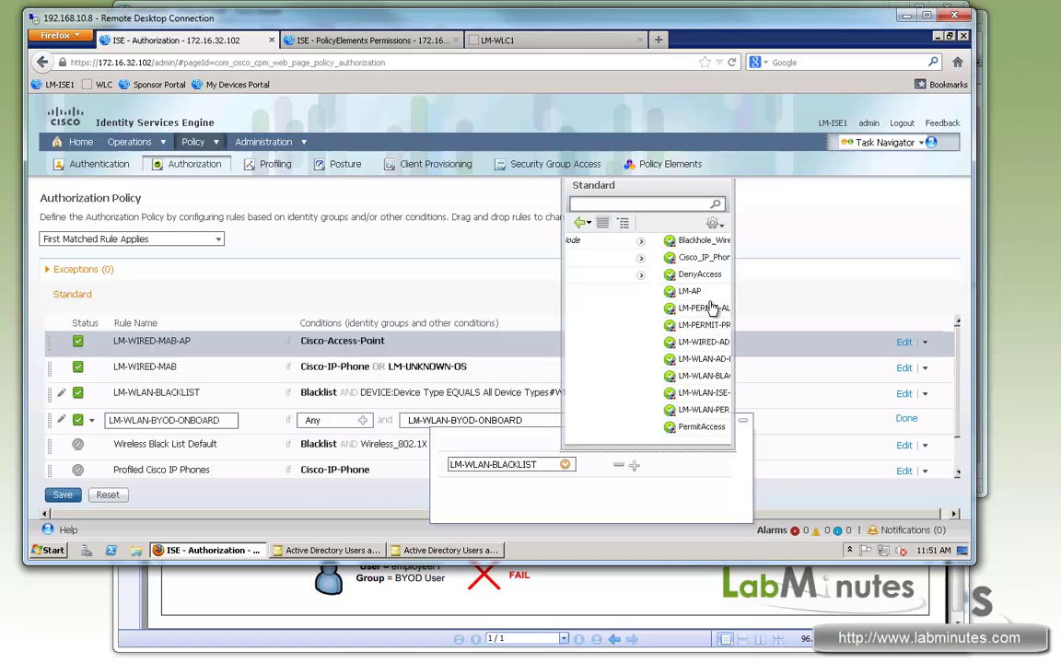
pyautogui.click(643, 394)
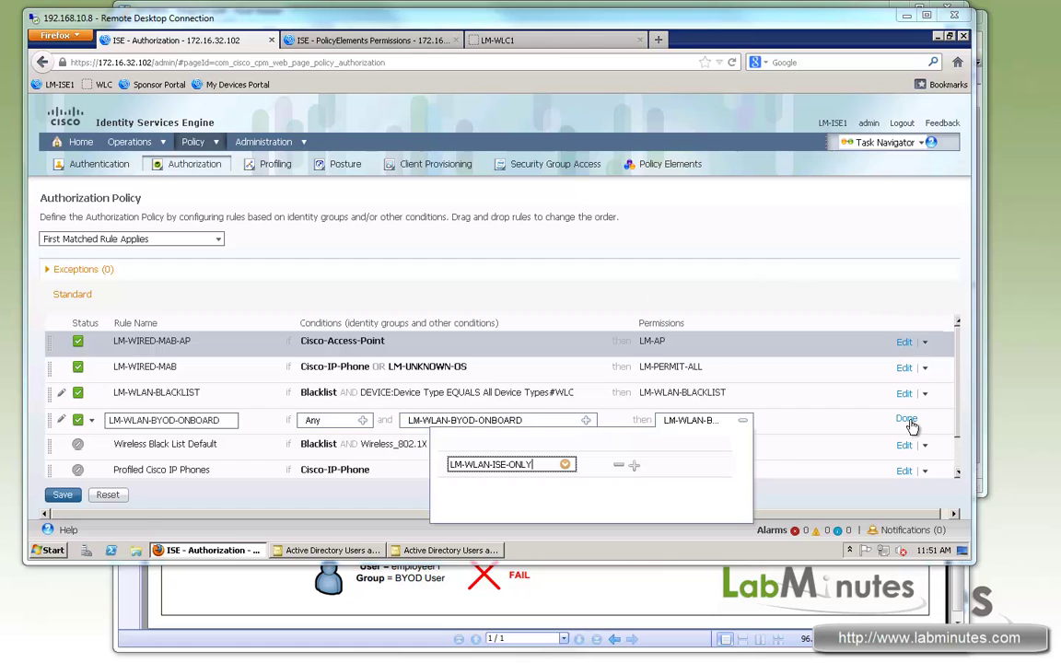
pyautogui.click(909, 420)
pyautogui.click(925, 420)
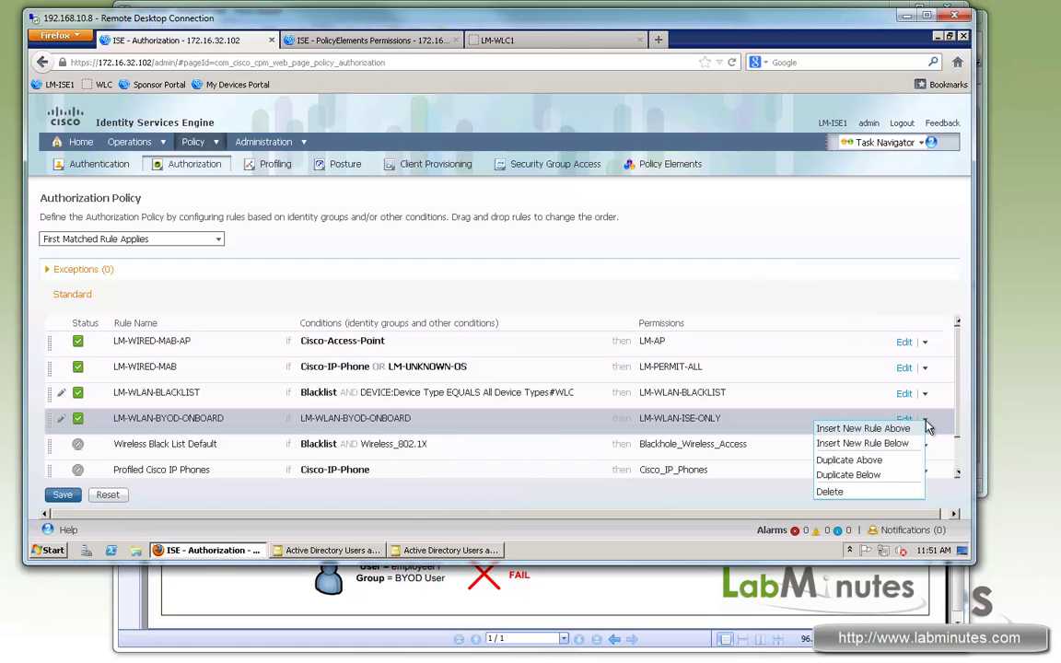
# Insert a rule named LM-WLAN-BYOD below the onboarding rule with identity group RegisteredDevices
pyautogui.click(862, 444)
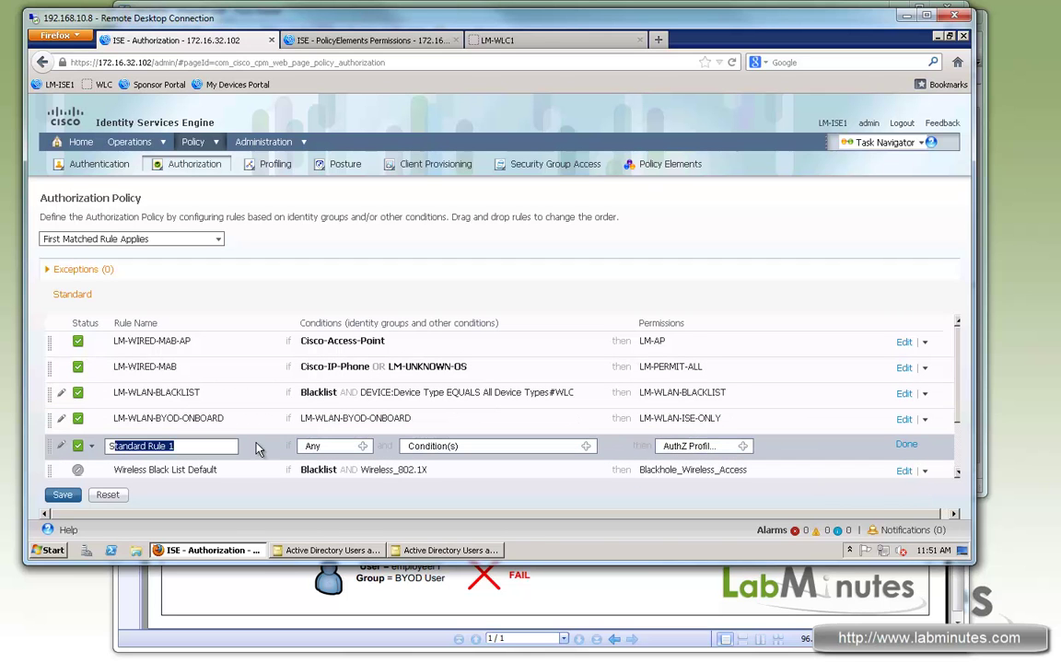
pyautogui.write('LM-WLAN')
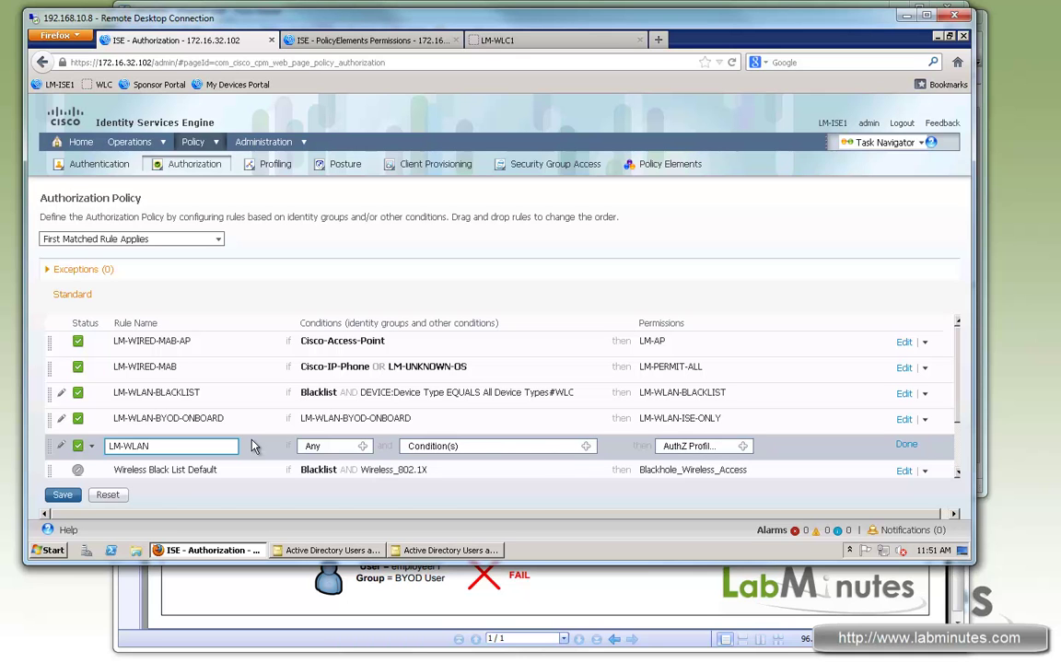
pyautogui.write('-BYOD')
pyautogui.click(363, 446)
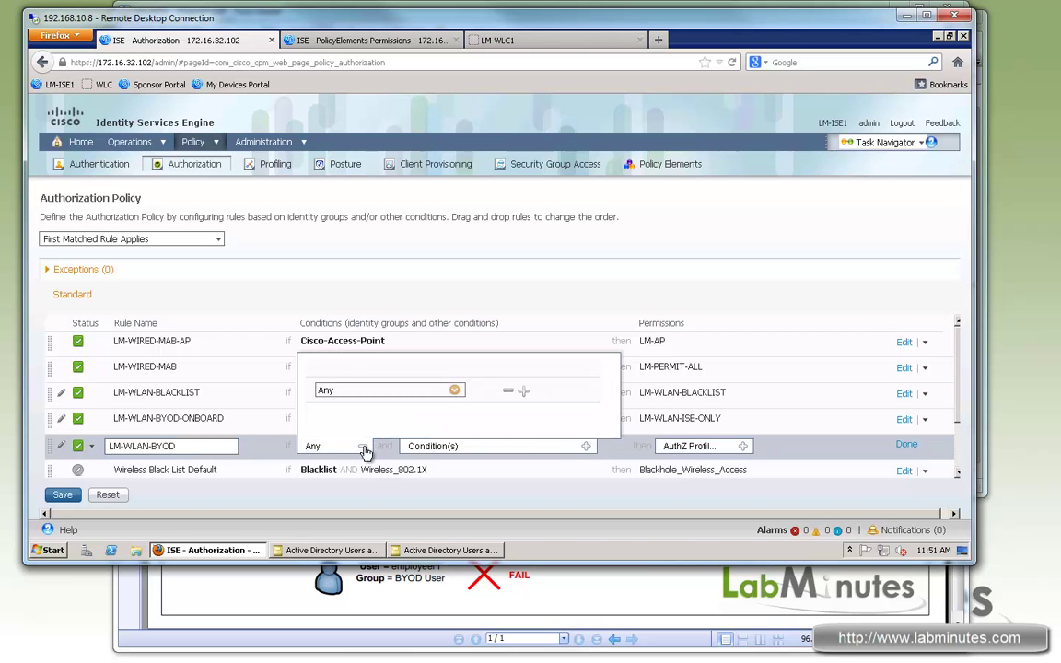
pyautogui.click(454, 390)
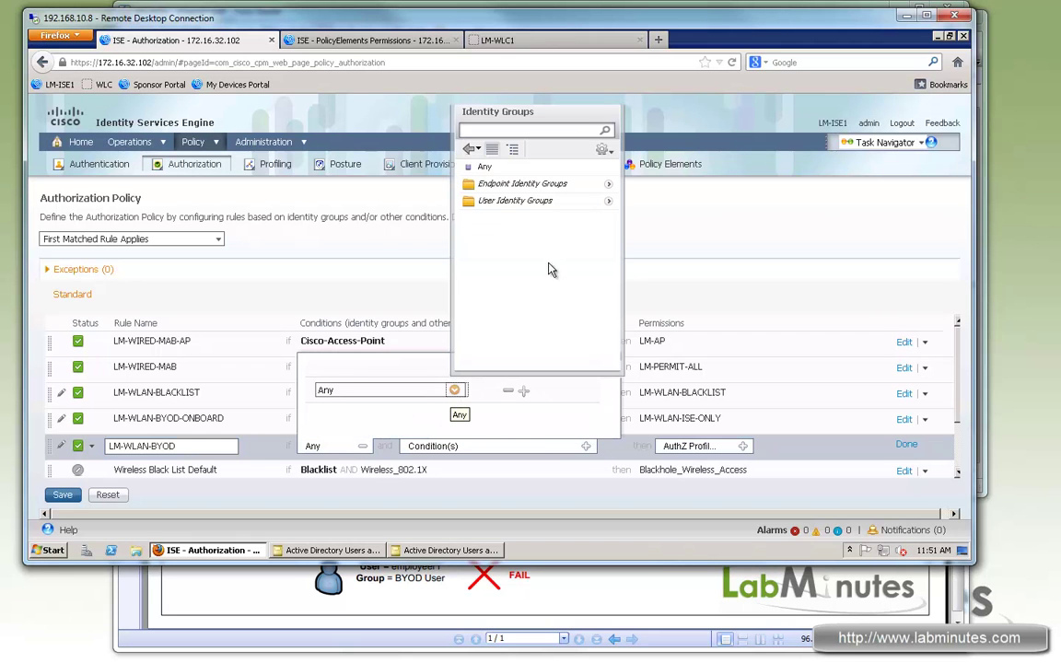
pyautogui.click(608, 183)
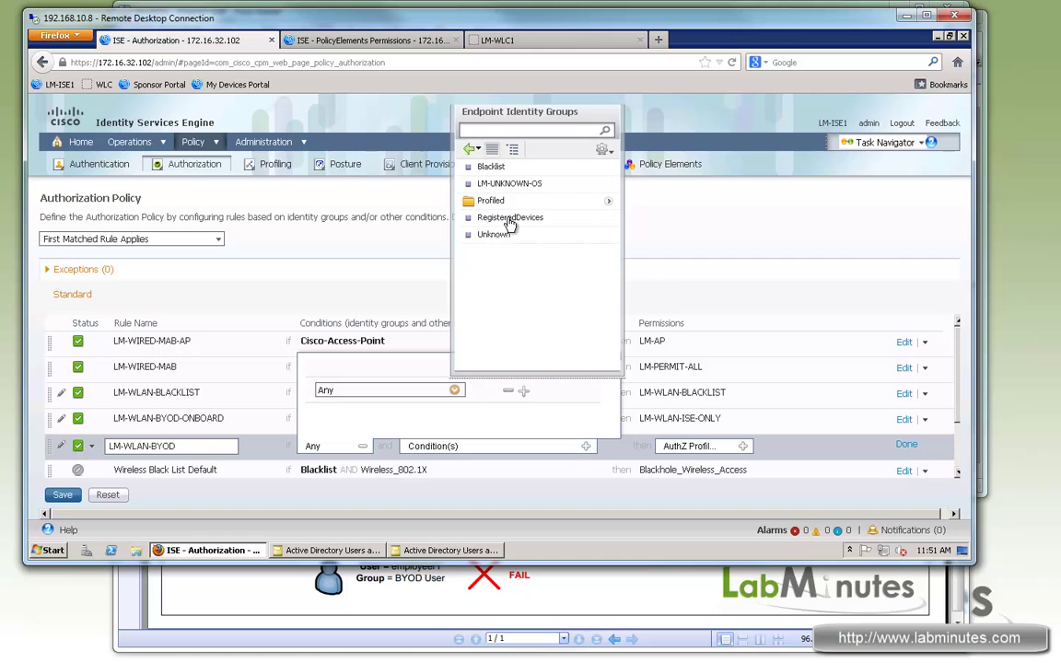
pyautogui.click(515, 220)
pyautogui.click(486, 271)
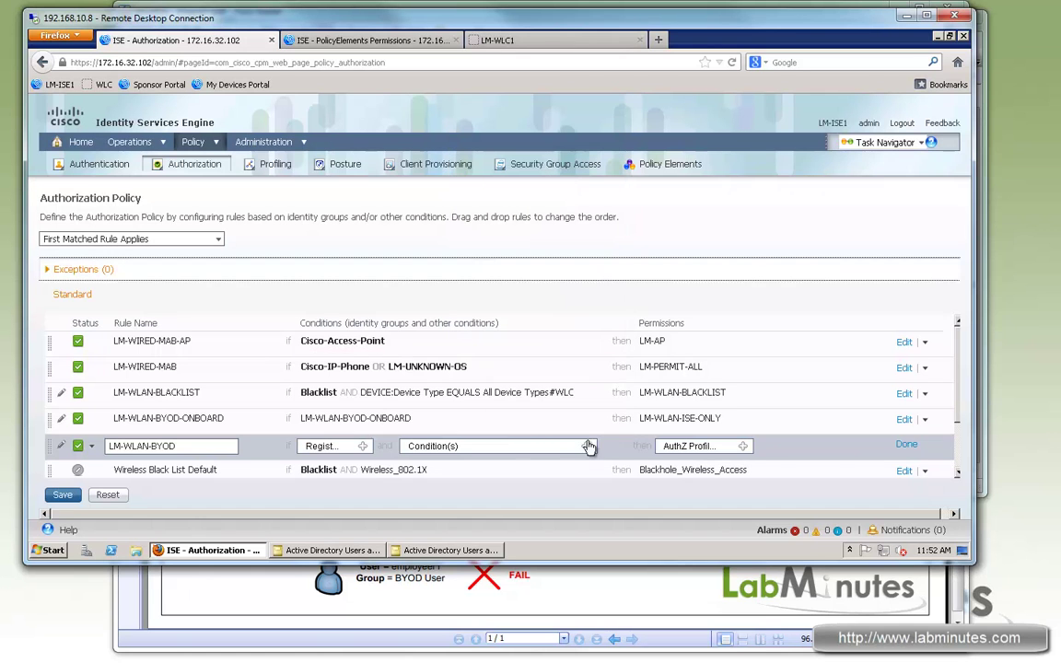
# Use the LM-WLAN-BYOD library compound condition for the new rule
pyautogui.click(586, 446)
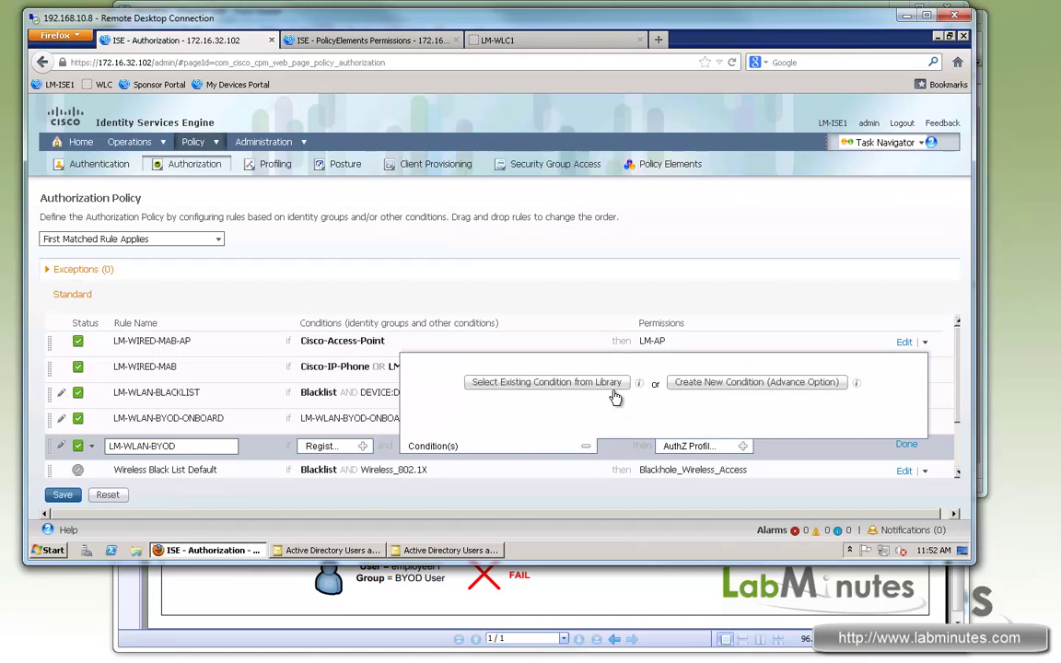
pyautogui.click(540, 383)
pyautogui.click(514, 413)
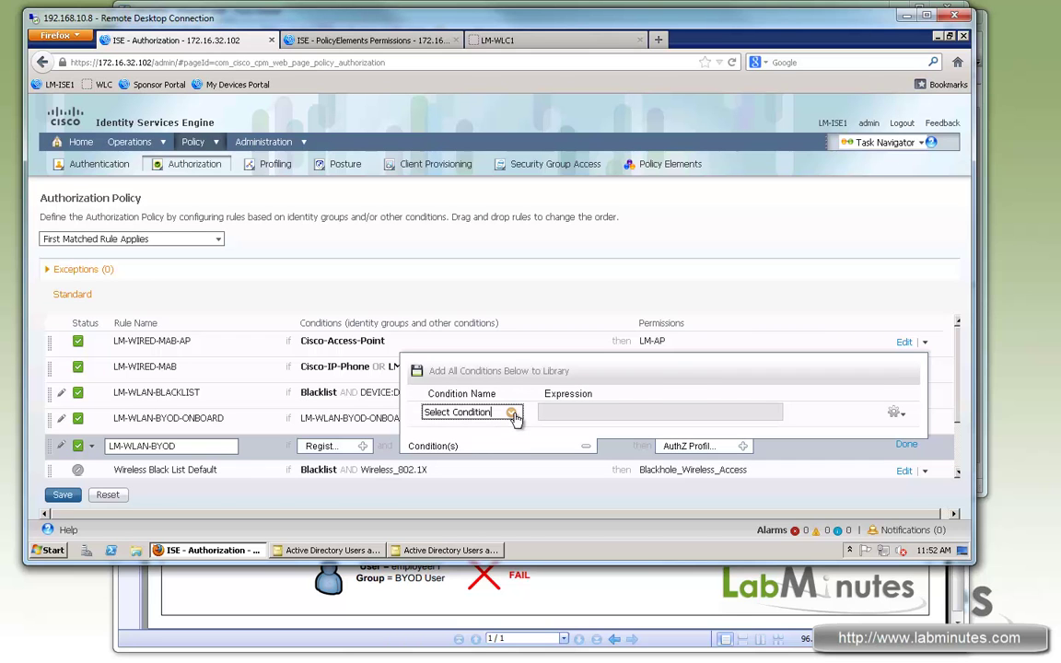
pyautogui.click(512, 414)
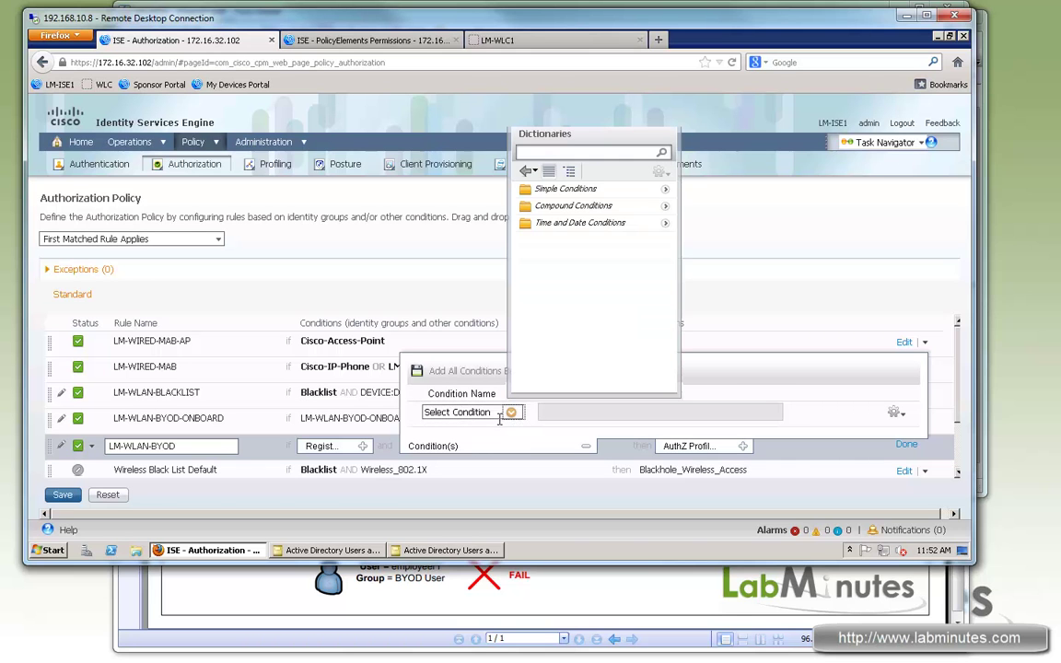
pyautogui.click(666, 211)
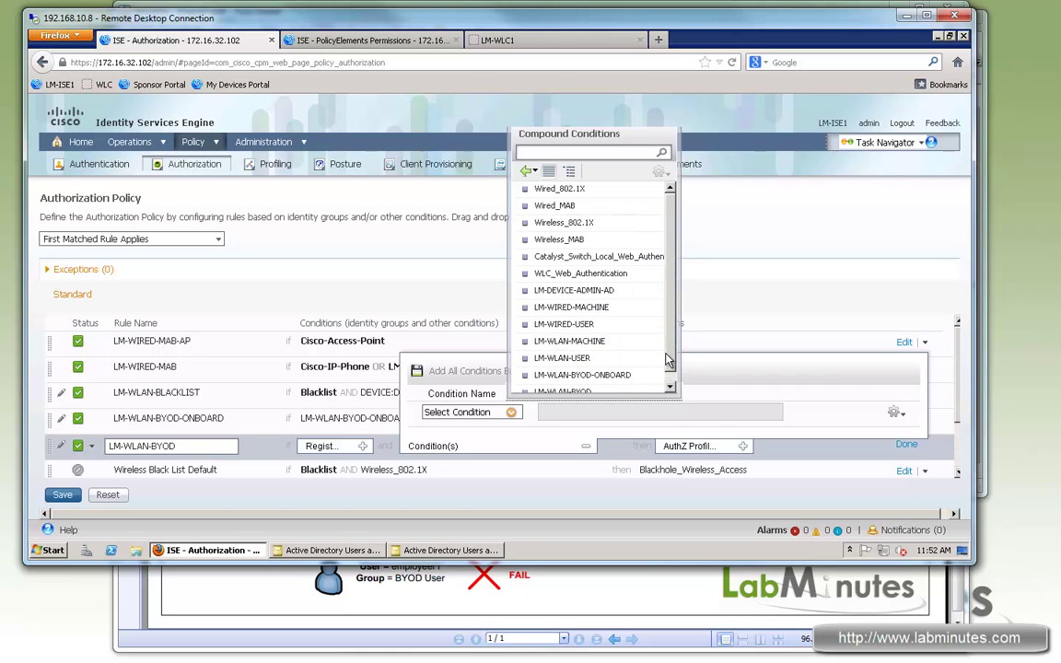
pyautogui.scroll(-1, 670, 381)
pyautogui.click(564, 380)
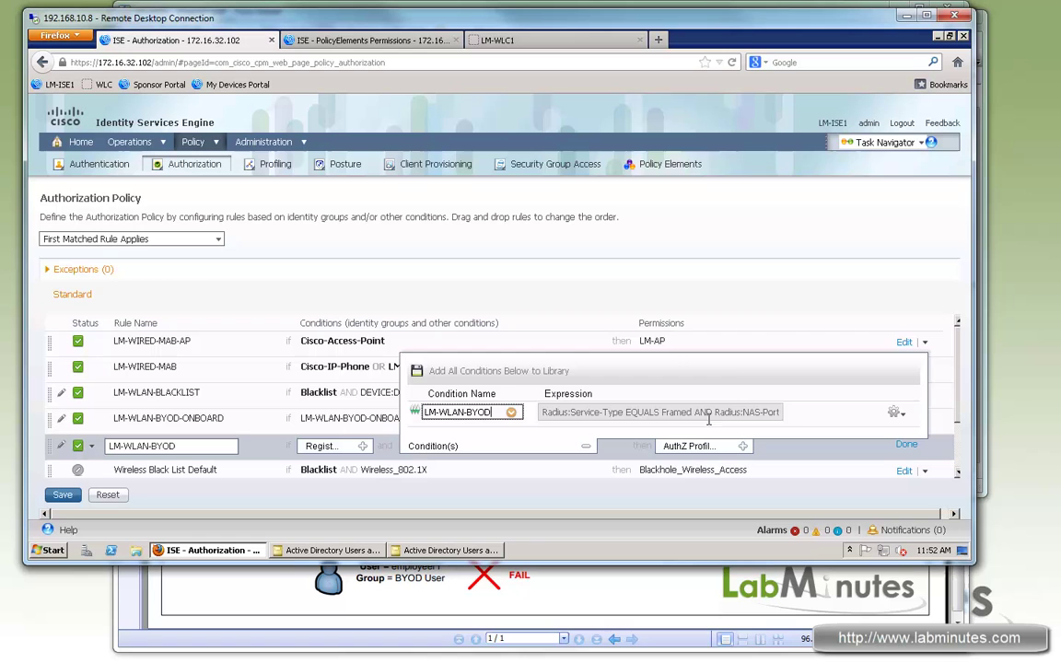
pyautogui.click(679, 291)
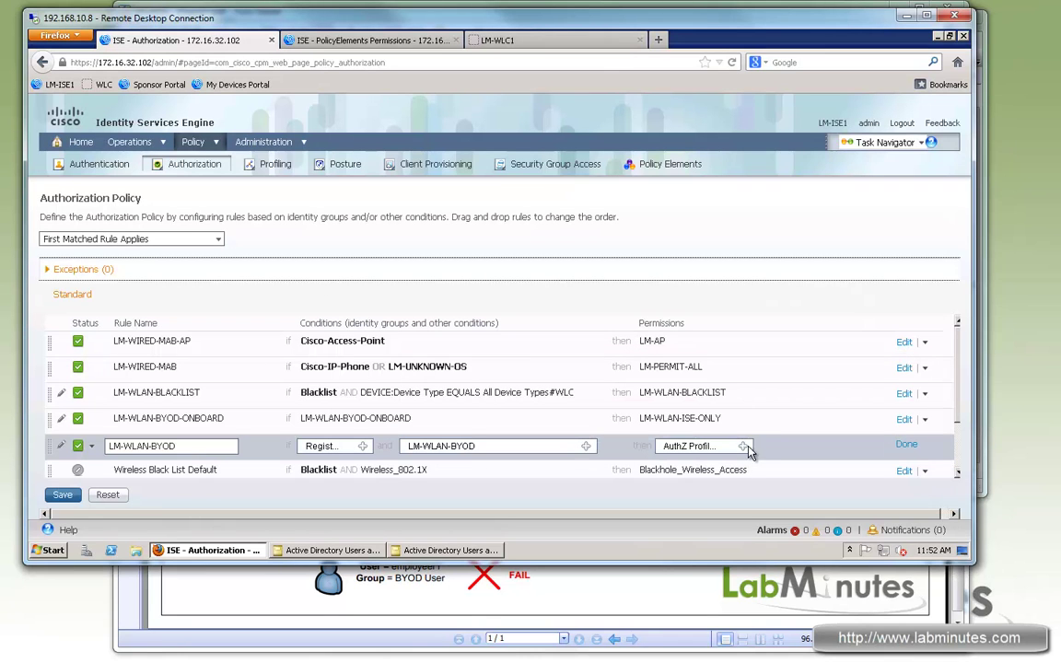
# Grant the LM-WLAN-PERMIT-ALL profile and finish the LM-WLAN-BYOD rule
pyautogui.scroll(-2, 728, 368)
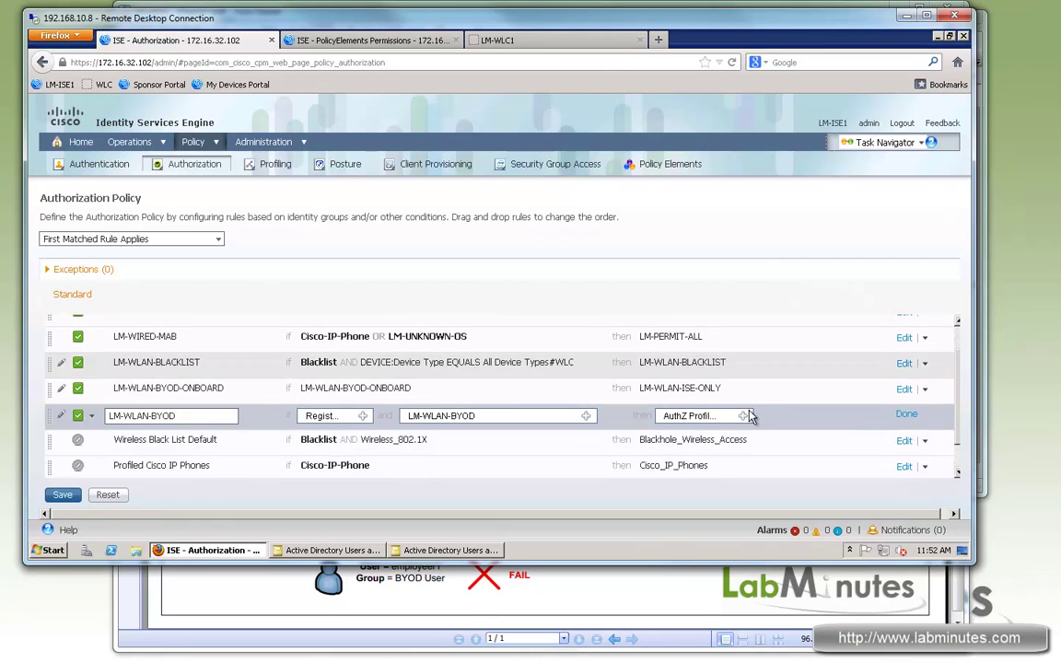
pyautogui.click(743, 388)
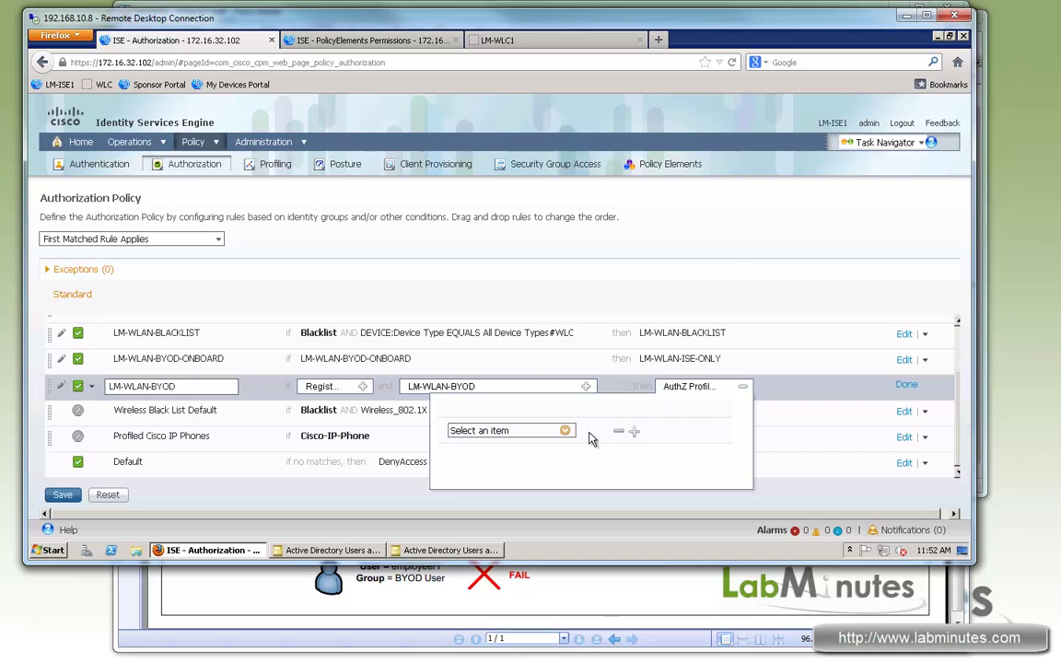
pyautogui.click(565, 431)
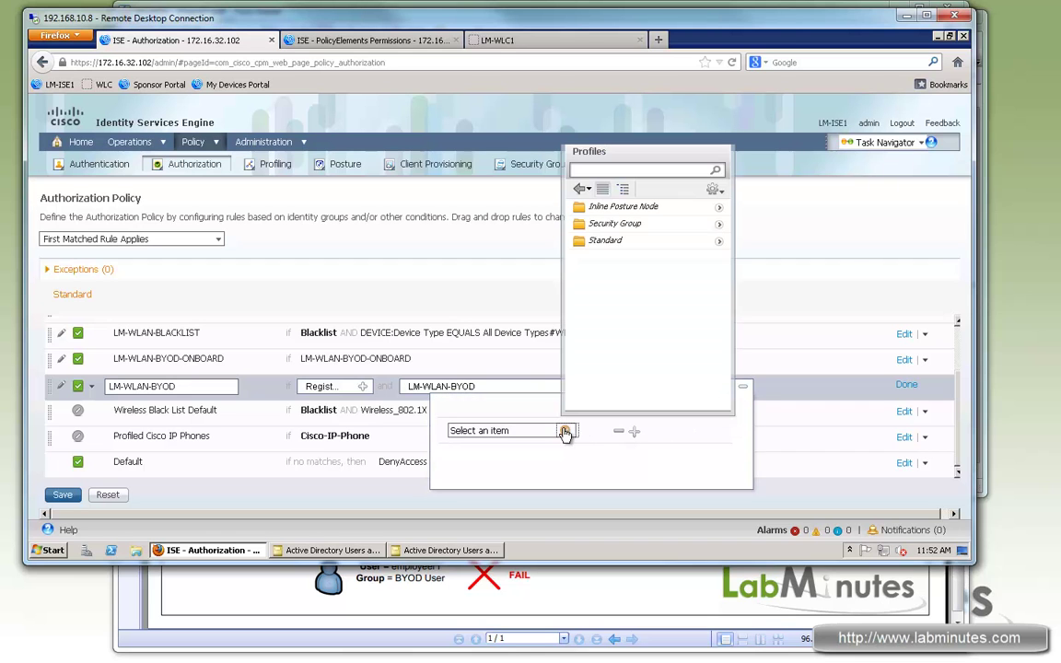
pyautogui.click(721, 241)
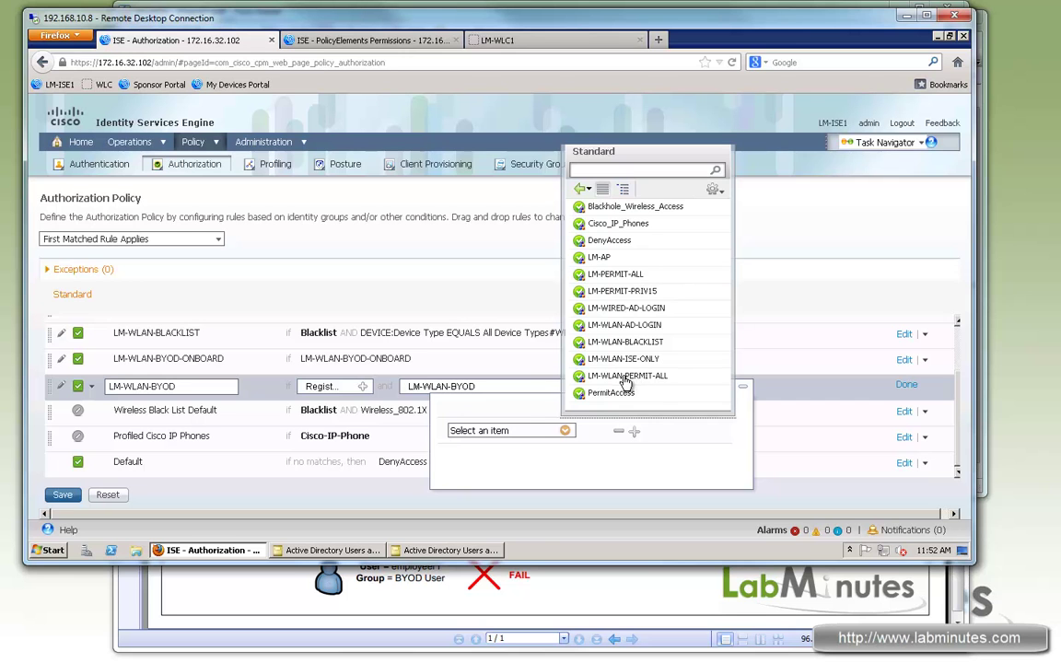
pyautogui.click(626, 377)
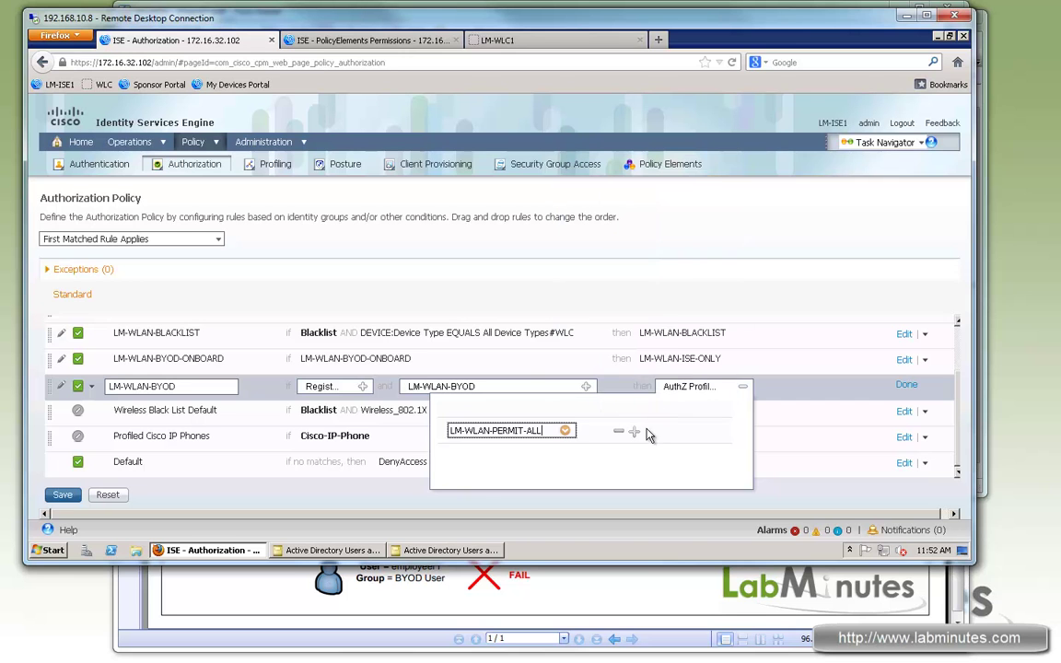
pyautogui.click(906, 385)
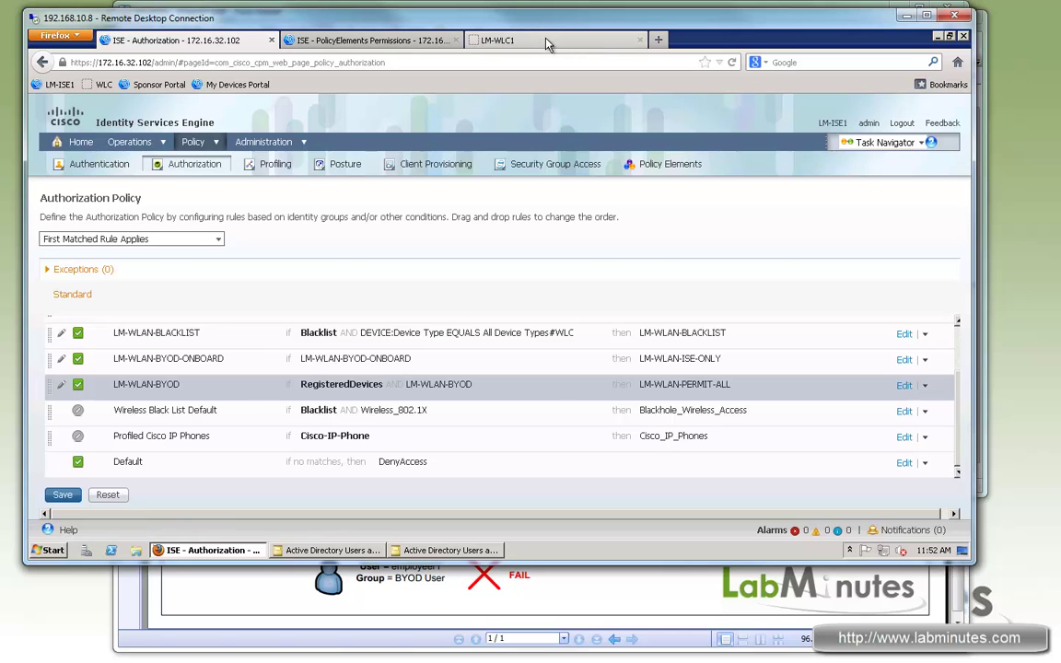
# Check the WLC's LM-PERMIT-ALL ACL permits any source 0.0.0.0, then return to ISE
pyautogui.click(491, 37)
pyautogui.hotkey('alt', 'Left')
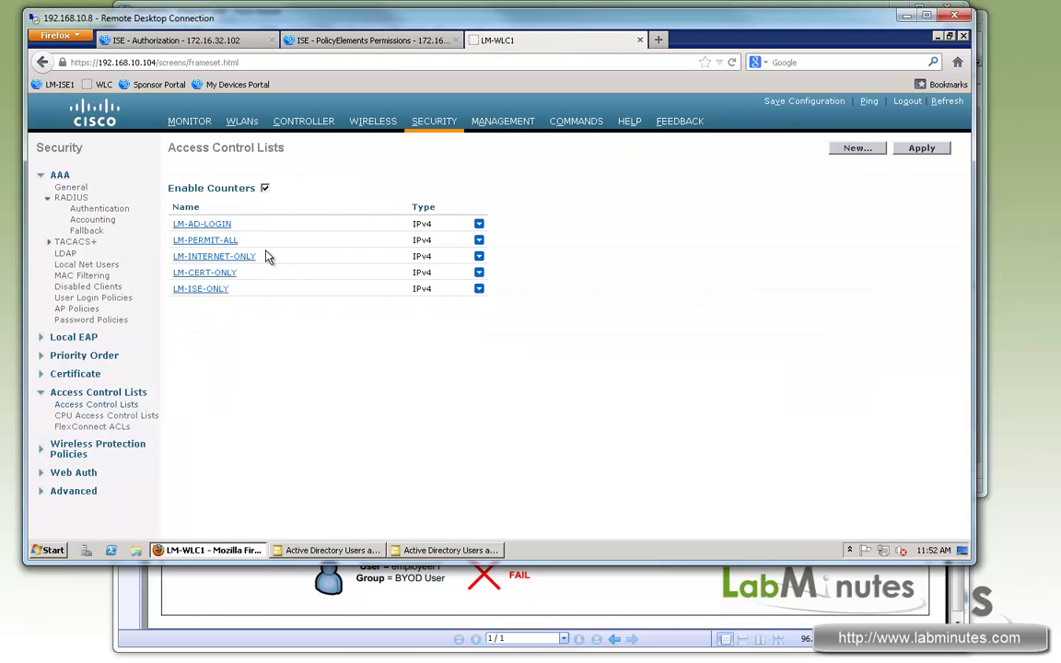
pyautogui.click(177, 240)
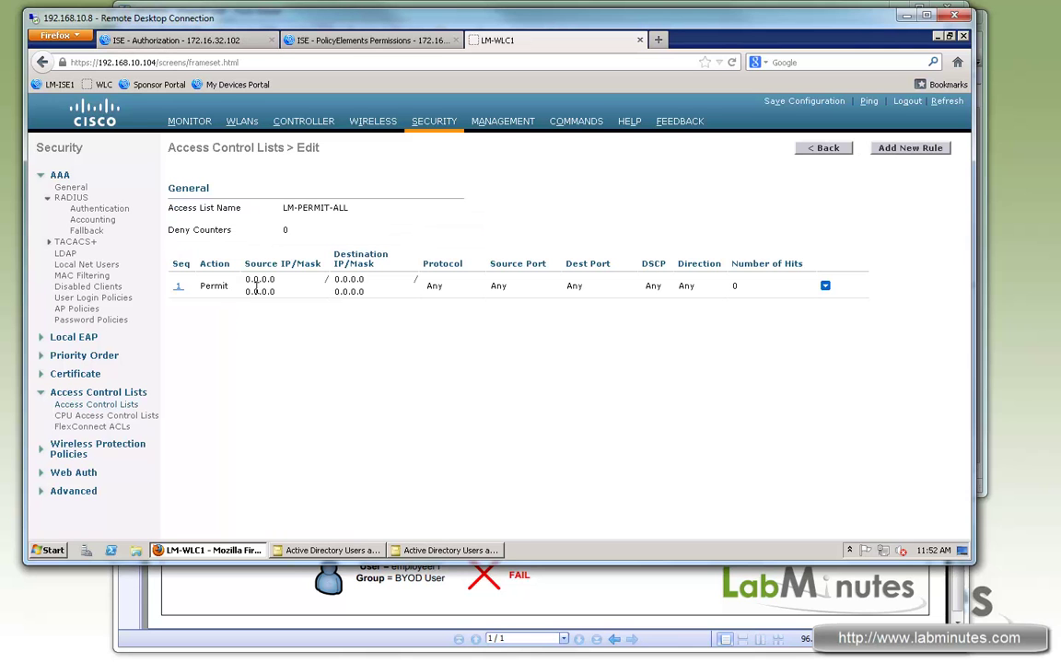
pyautogui.doubleClick(260, 279)
pyautogui.hotkey('ctrl', 'Tab')
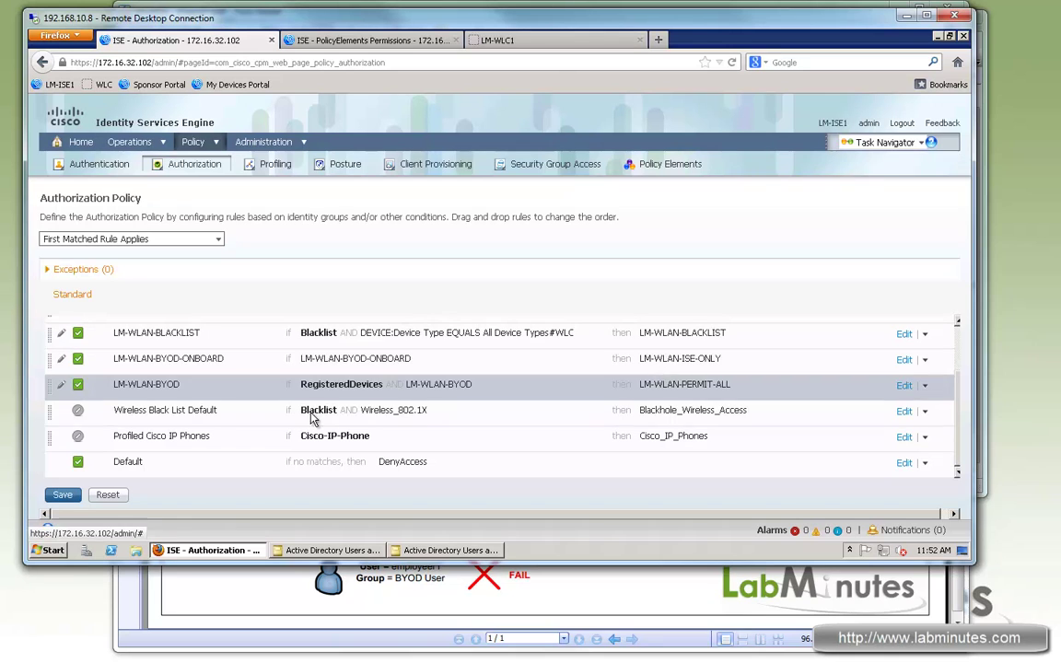
# Save the authorization policy and move to the Policy Elements page
pyautogui.click(58, 494)
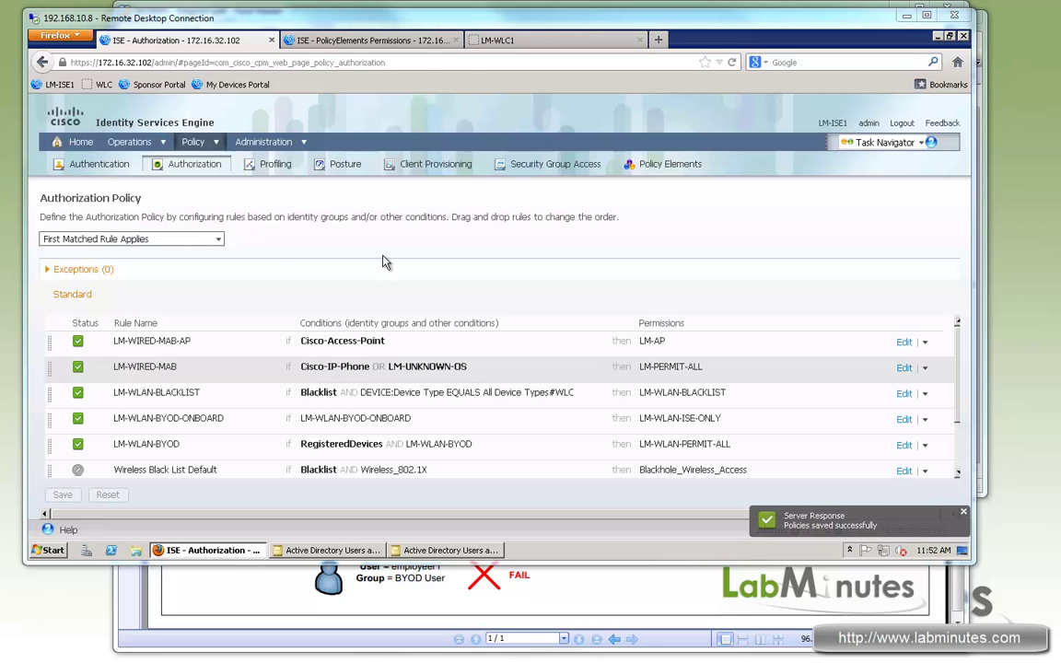
pyautogui.click(368, 40)
# Go to Results > Client Provisioning > Resources and start a new Native Supplicant Profile
pyautogui.click(195, 141)
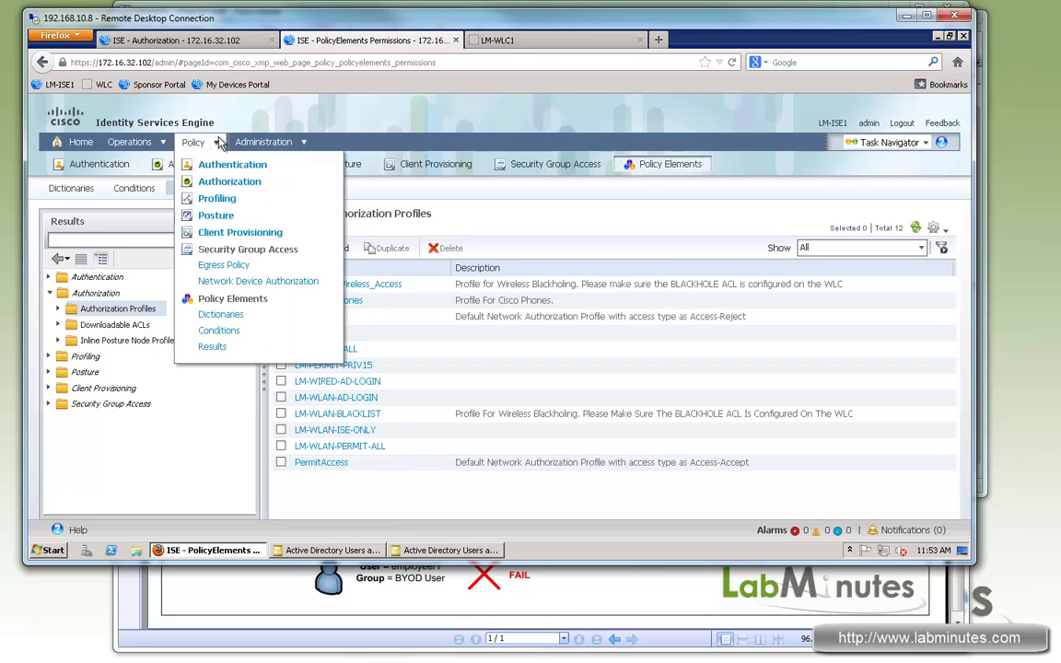
pyautogui.click(211, 348)
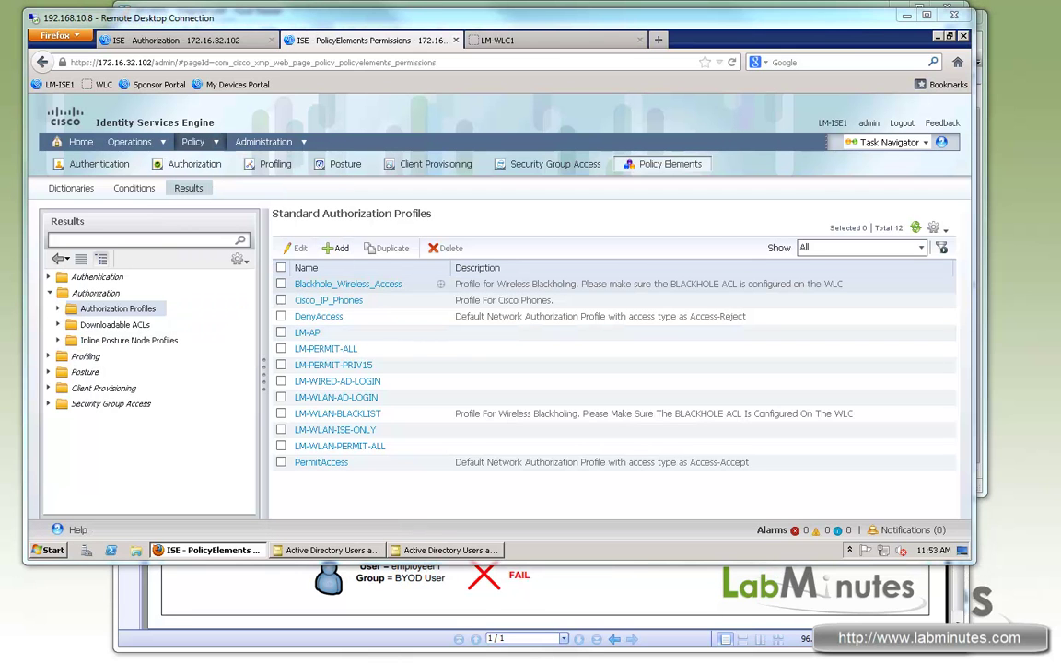
pyautogui.click(50, 387)
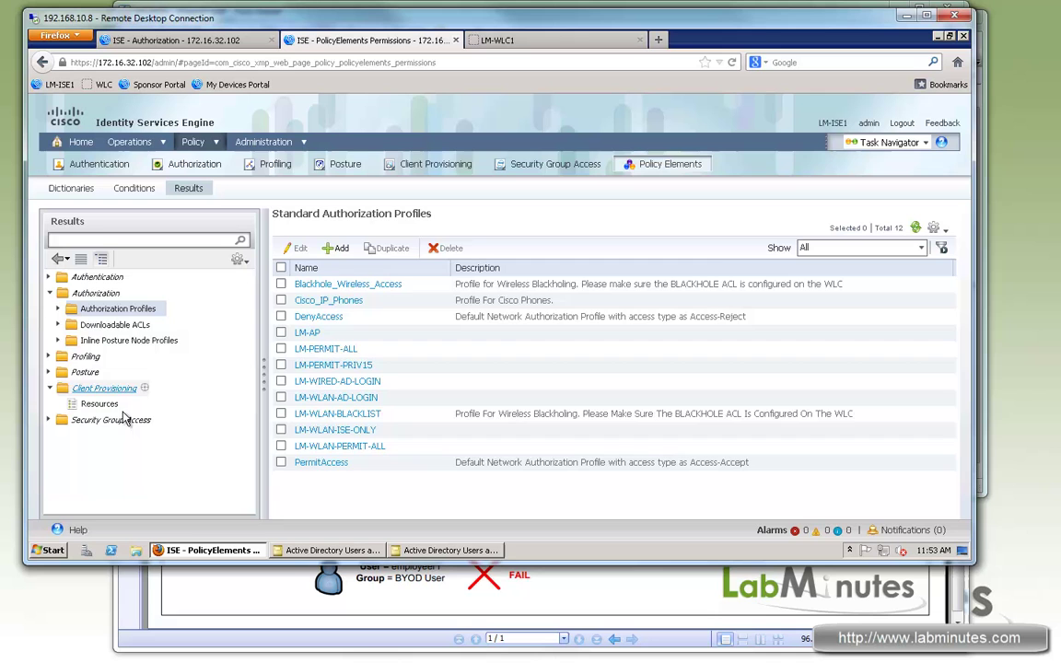
pyautogui.click(98, 403)
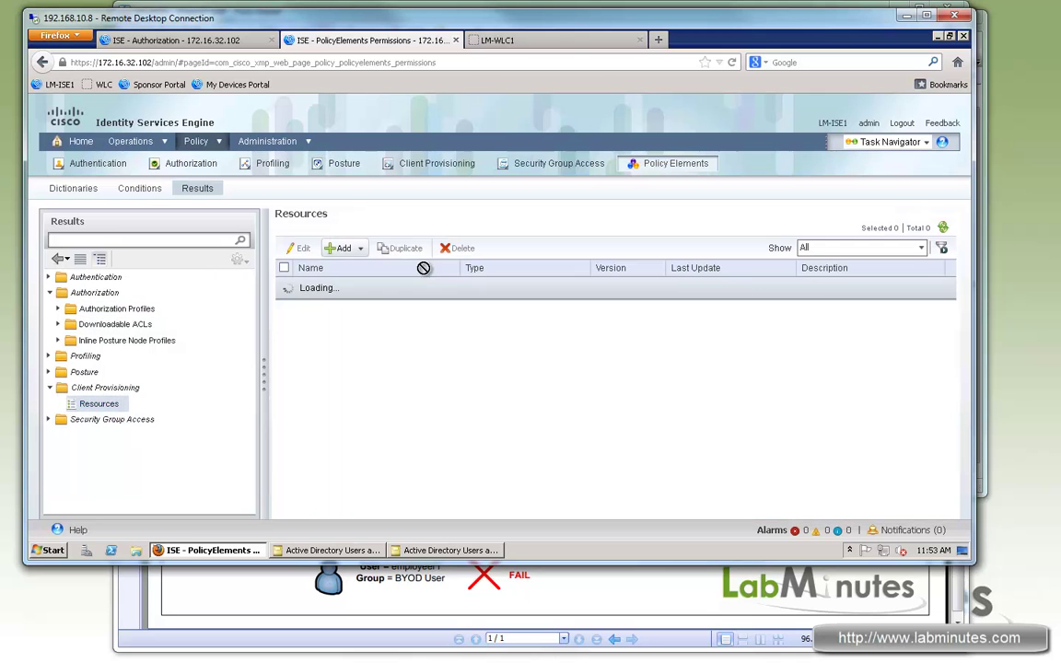
pyautogui.click(341, 248)
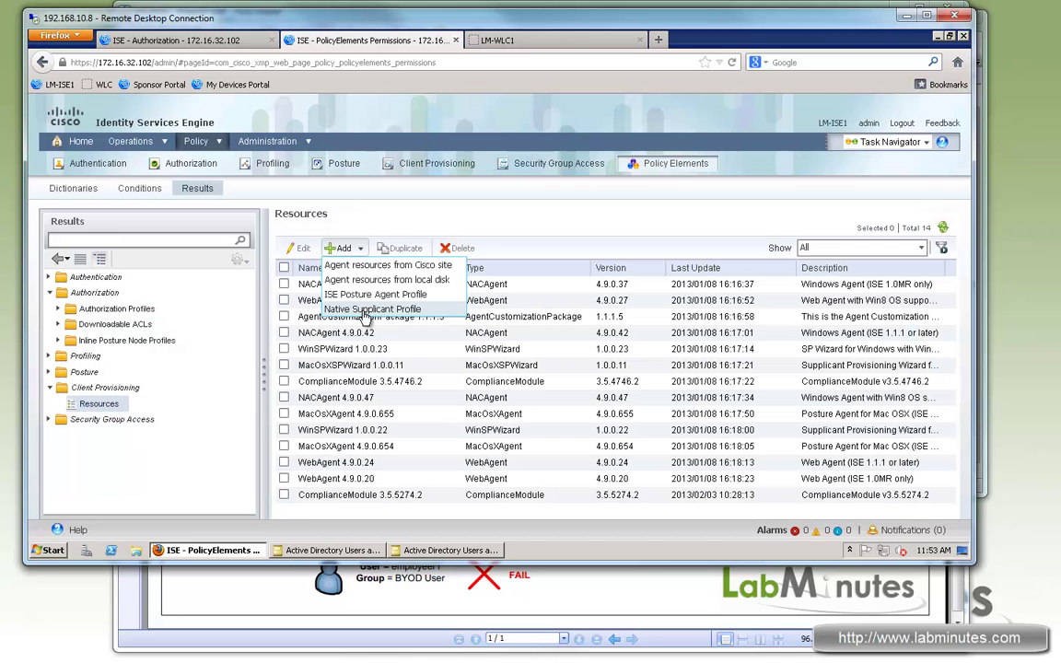
pyautogui.click(368, 310)
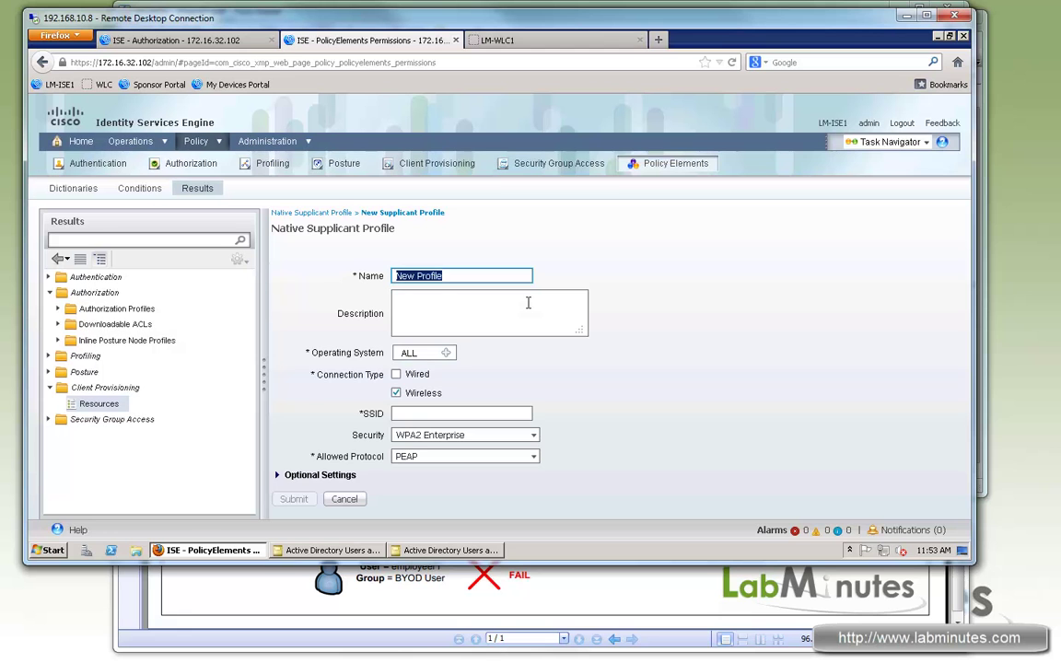
# Create profile LM-WLAN-TLS for wireless SSID LM-INTERNAL using TLS and submit it
pyautogui.write('LM-WLAN-TLS')
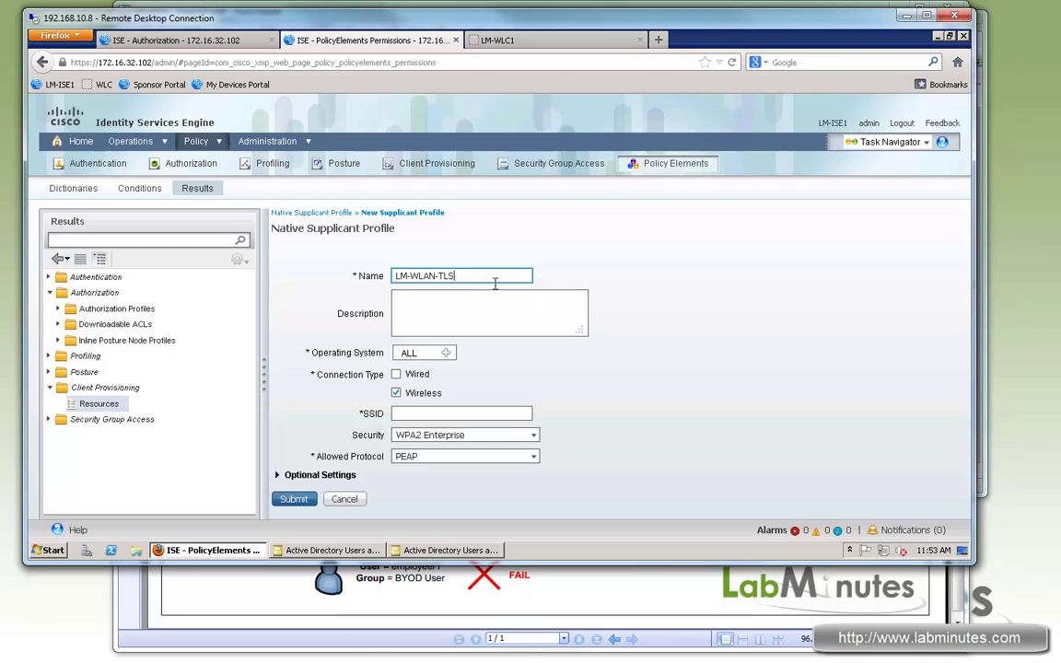
pyautogui.click(505, 303)
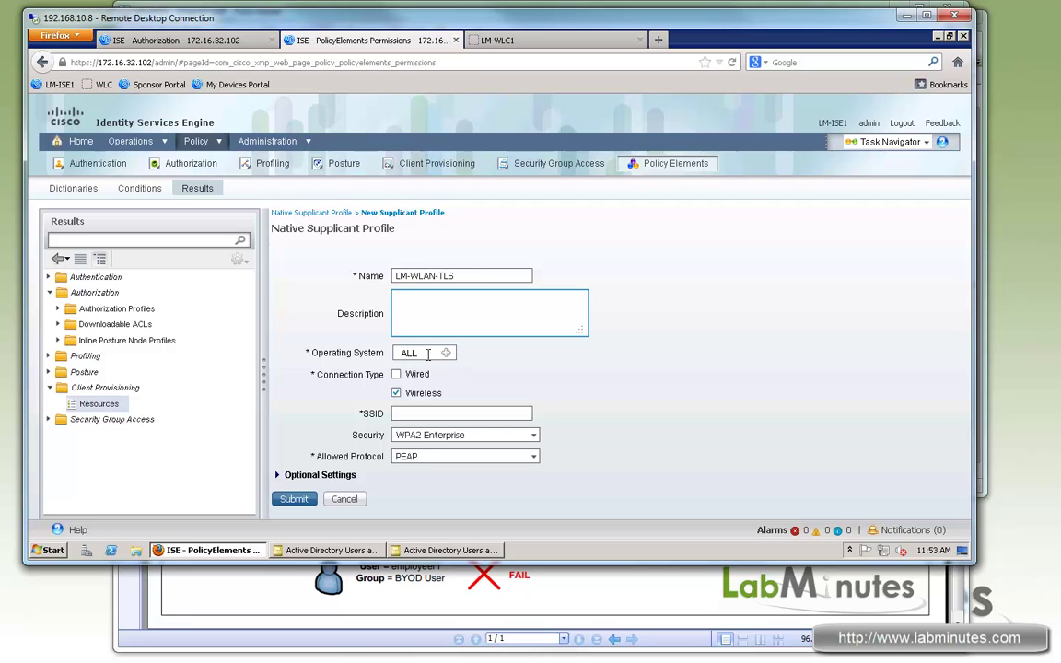
pyautogui.moveTo(473, 274); pyautogui.dragTo(395, 276)
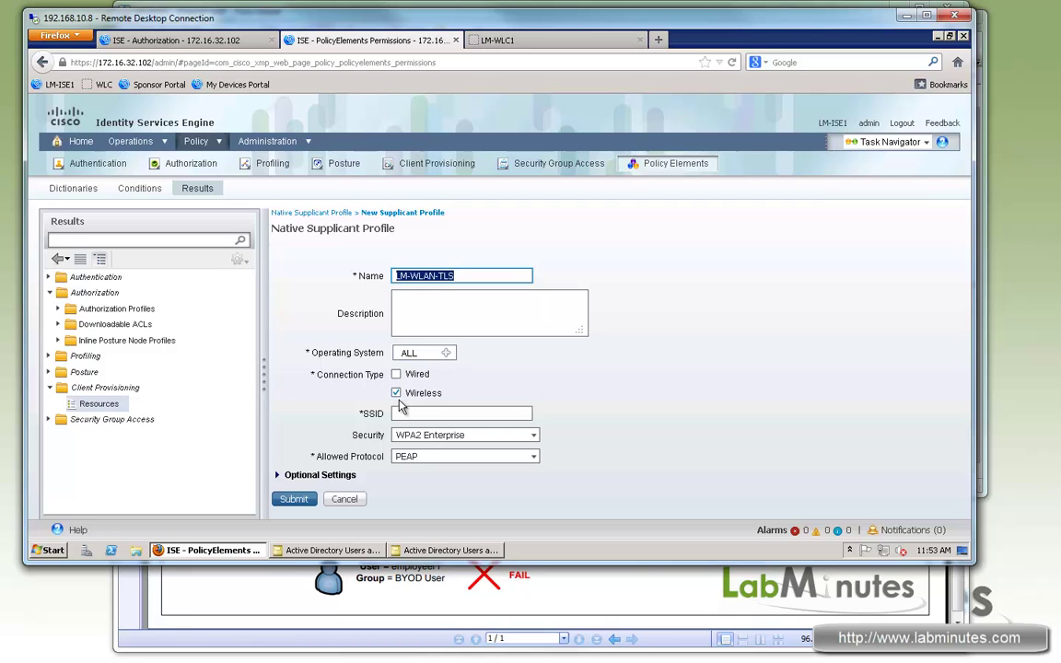
pyautogui.doubleClick(429, 393)
pyautogui.click(433, 413)
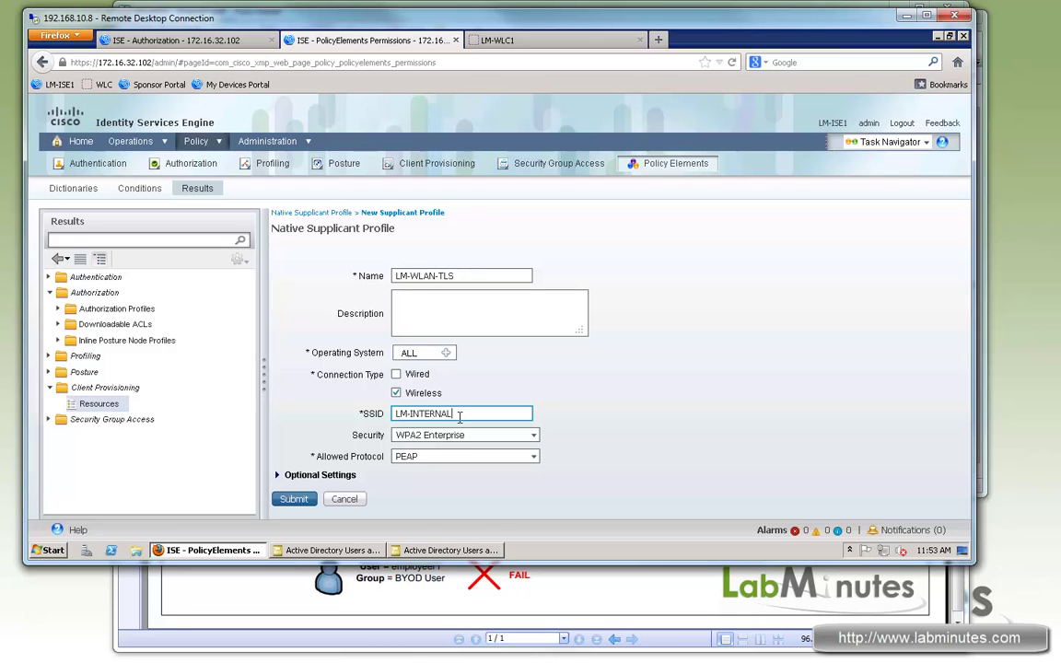
pyautogui.moveTo(460, 416); pyautogui.dragTo(413, 415)
pyautogui.click(470, 413)
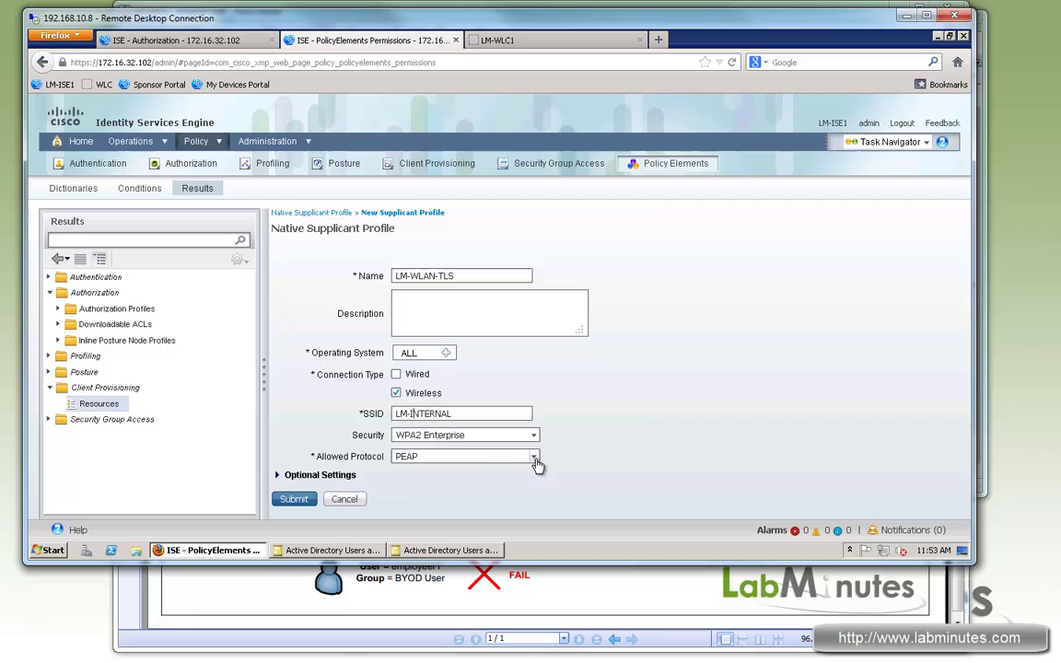
pyautogui.click(535, 459)
pyautogui.click(429, 472)
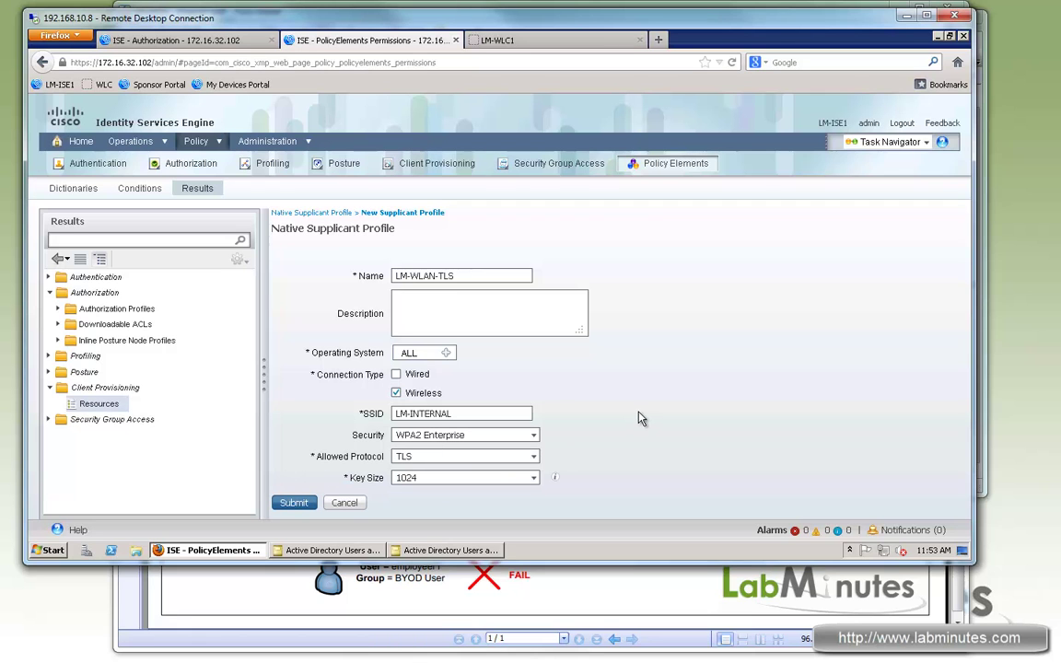
pyautogui.click(292, 505)
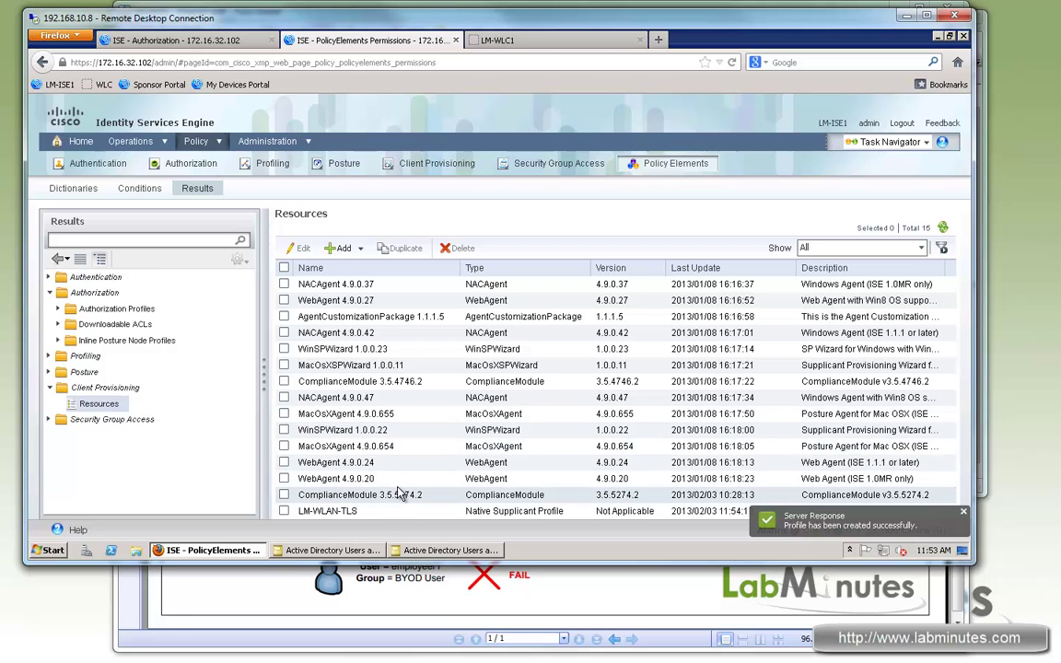
pyautogui.click(221, 46)
# Open the Client Provisioning policy page, checking the lab topology diagram along the way
pyautogui.click(410, 163)
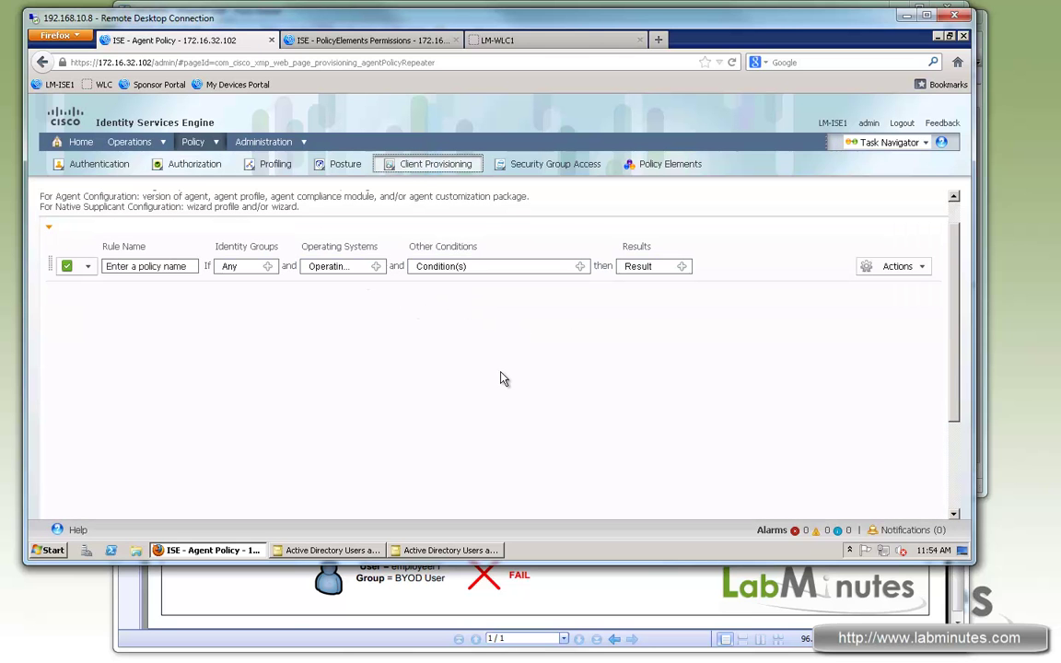
pyautogui.click(304, 599)
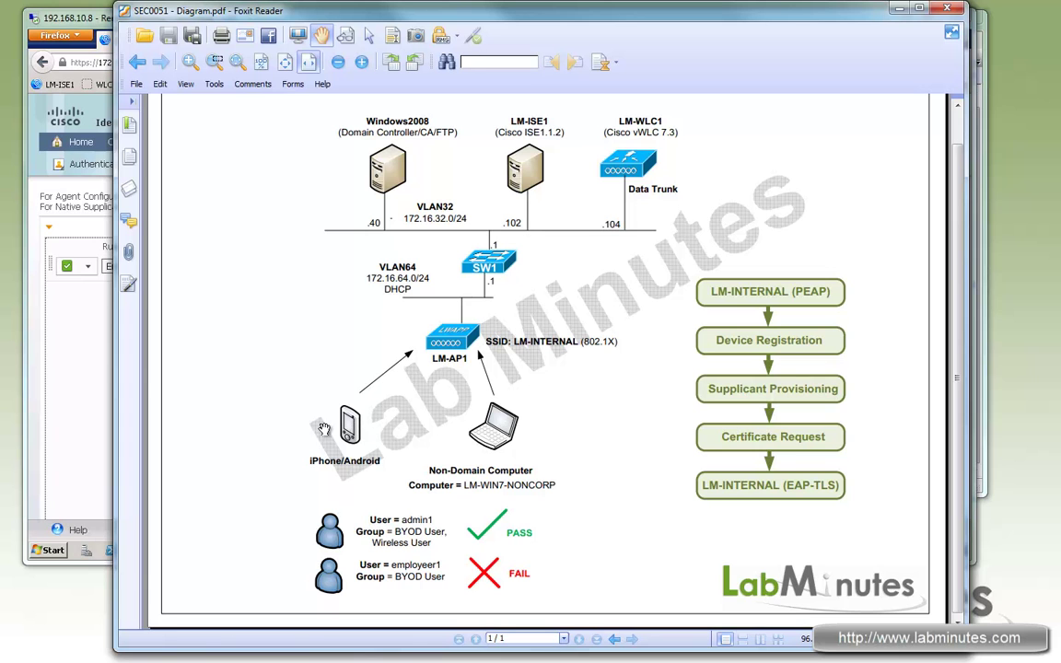
pyautogui.click(81, 362)
# Name the provisioning rule LM-WLAN-WINS and target the Windows All operating system
pyautogui.doubleClick(173, 267)
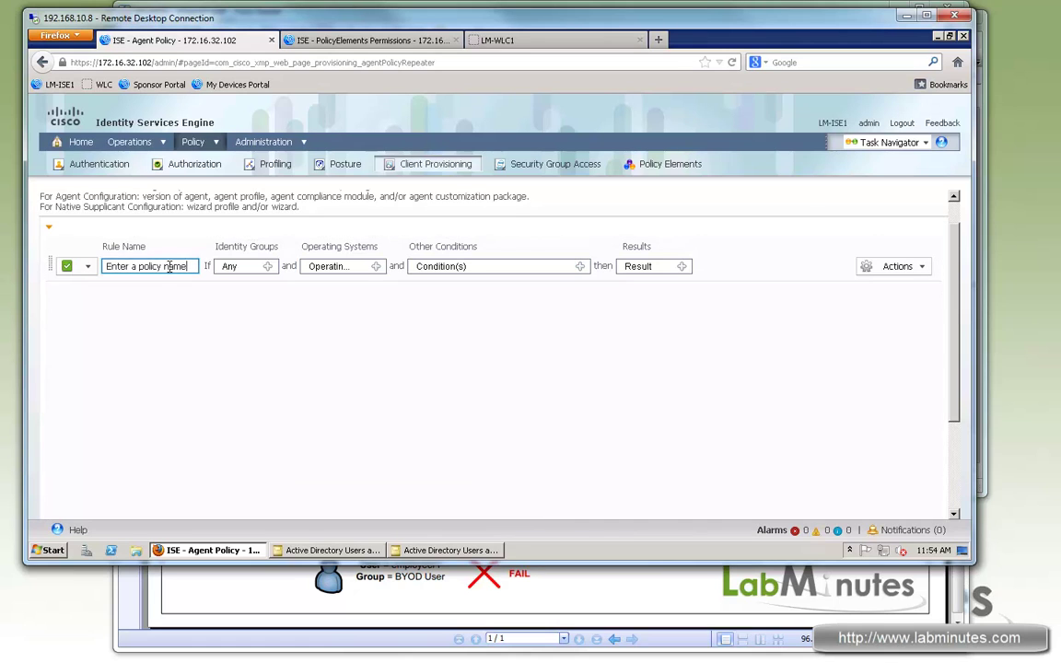
pyautogui.hotkey('ctrl', 'a')
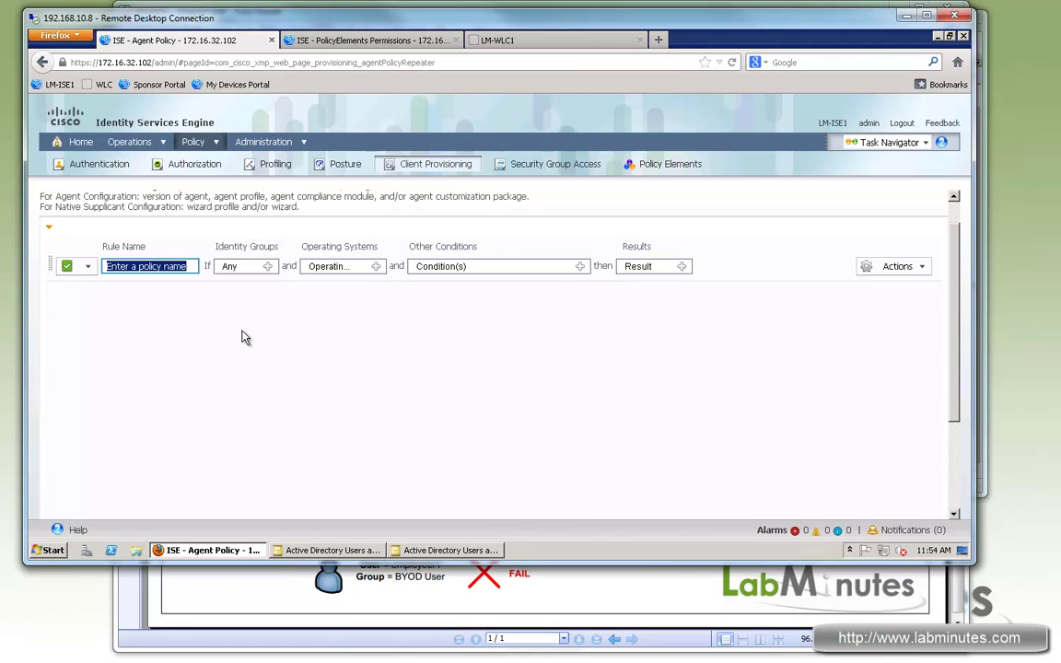
pyautogui.write('LM')
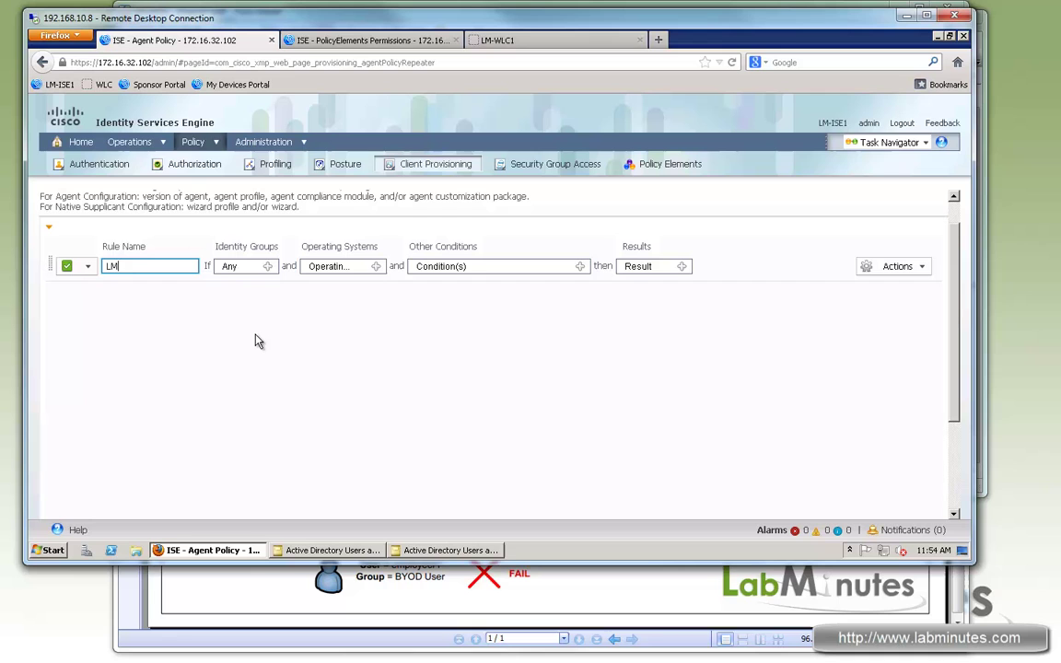
pyautogui.write('-WLAN-WINS')
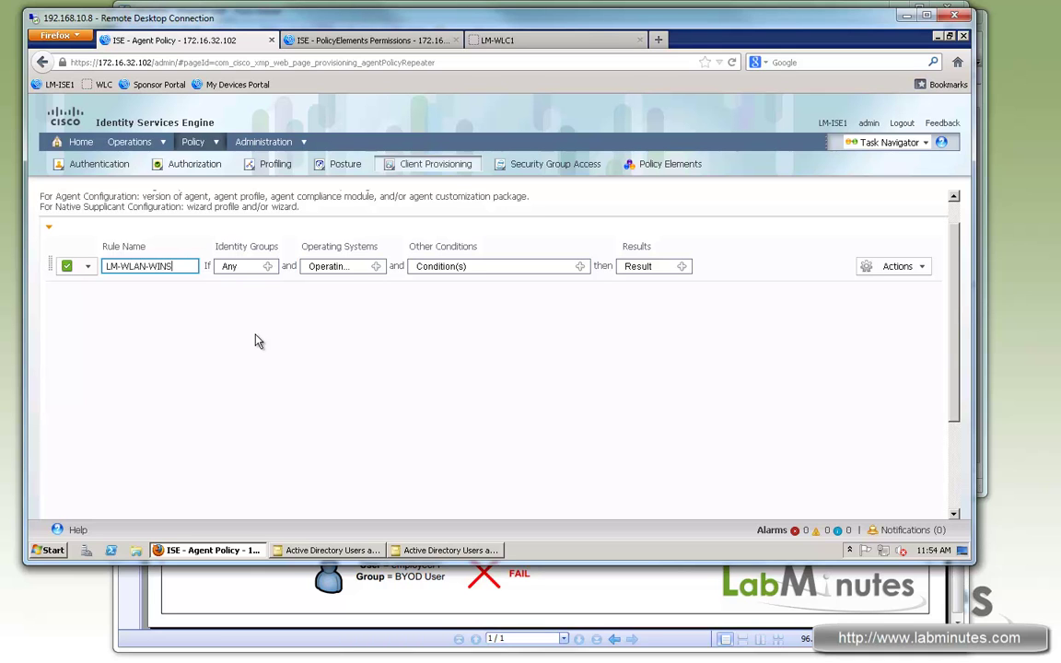
pyautogui.click(378, 270)
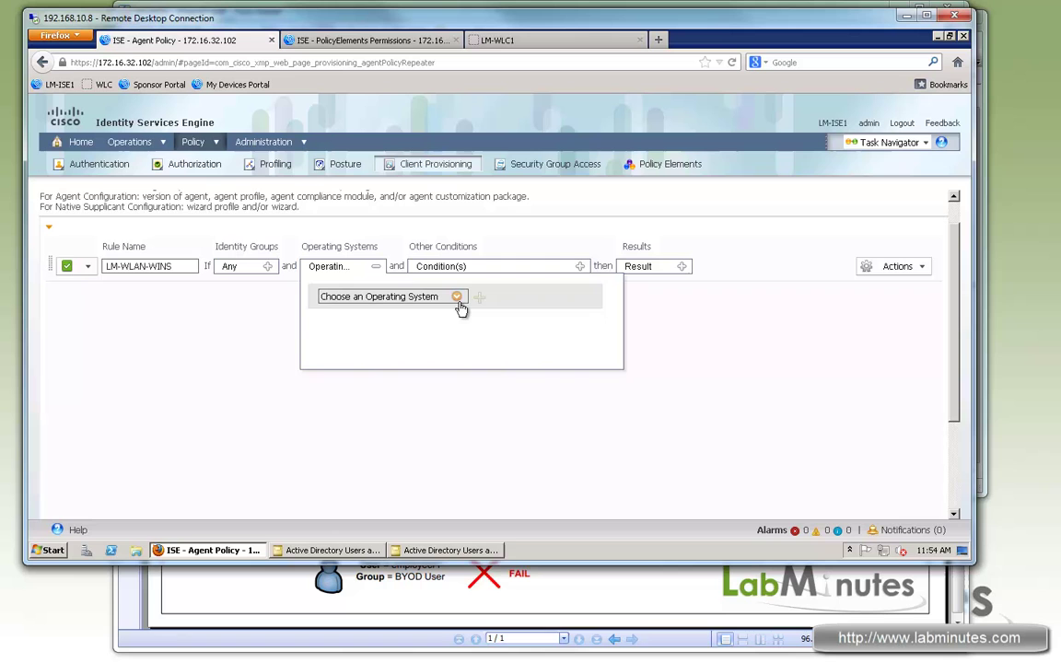
pyautogui.click(457, 297)
pyautogui.click(509, 425)
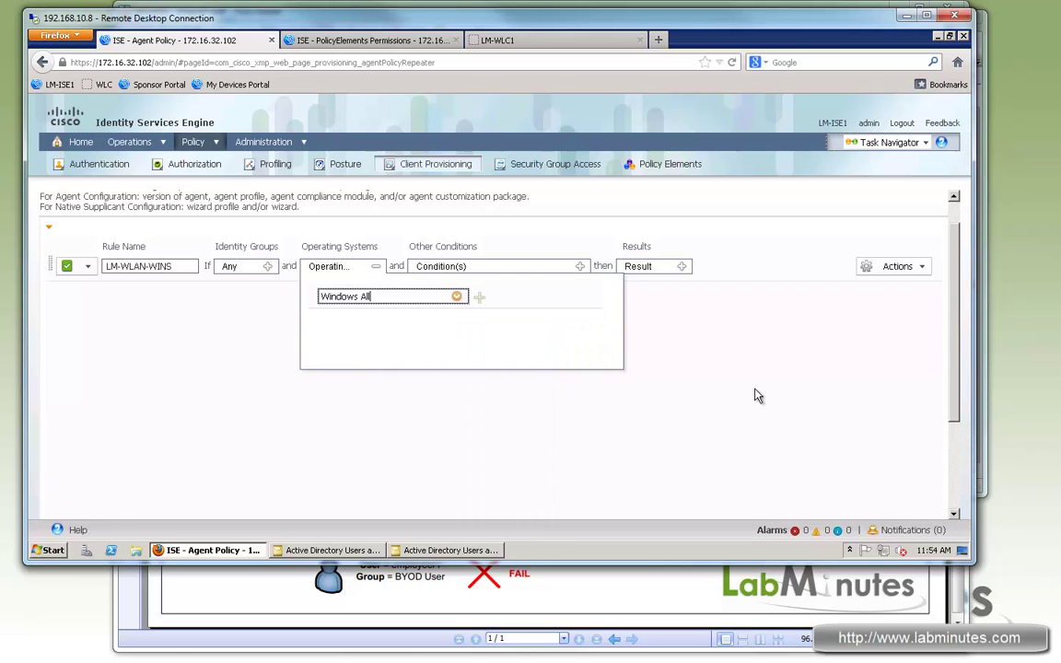
pyautogui.click(621, 318)
# Add the condition DEVICE:Device Type Equals All Device Types#WLC to the rule
pyautogui.click(579, 266)
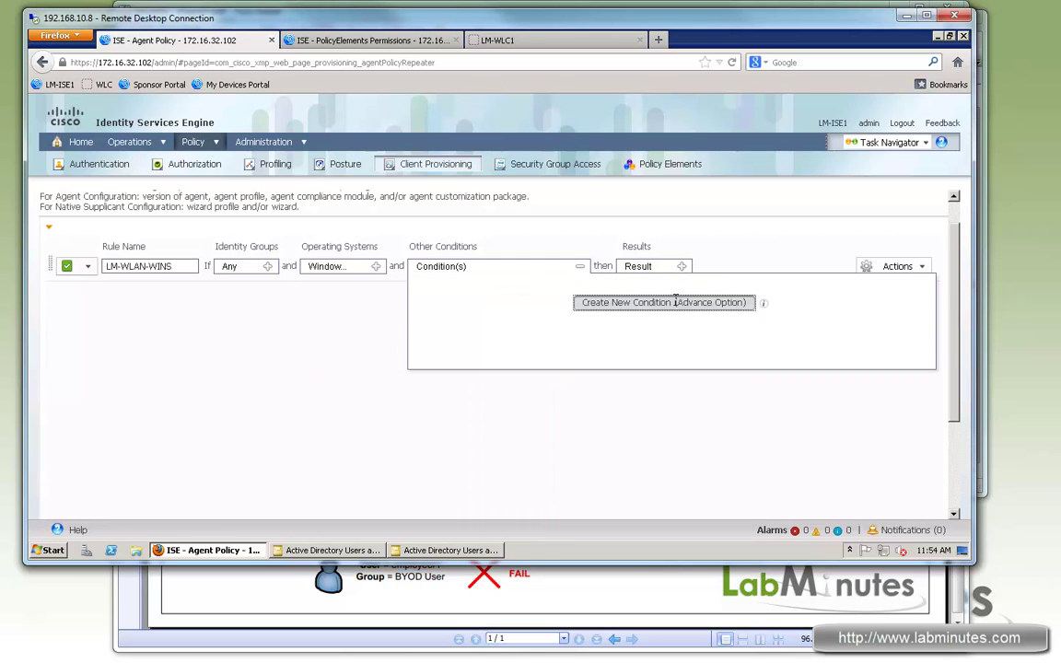
pyautogui.click(682, 301)
pyautogui.click(518, 306)
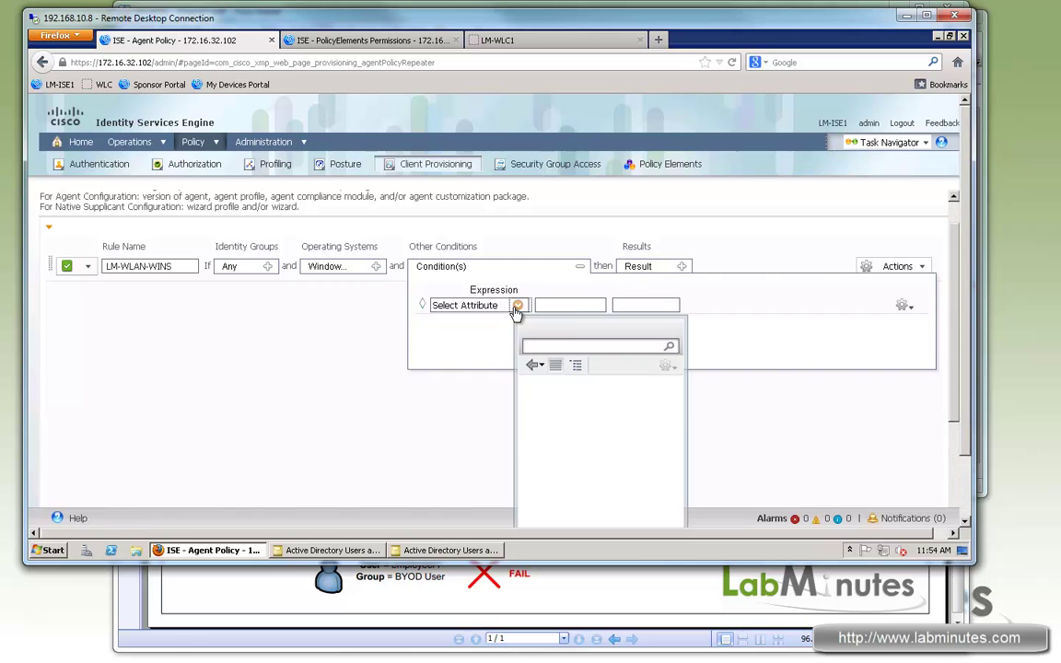
pyautogui.click(675, 399)
pyautogui.click(590, 383)
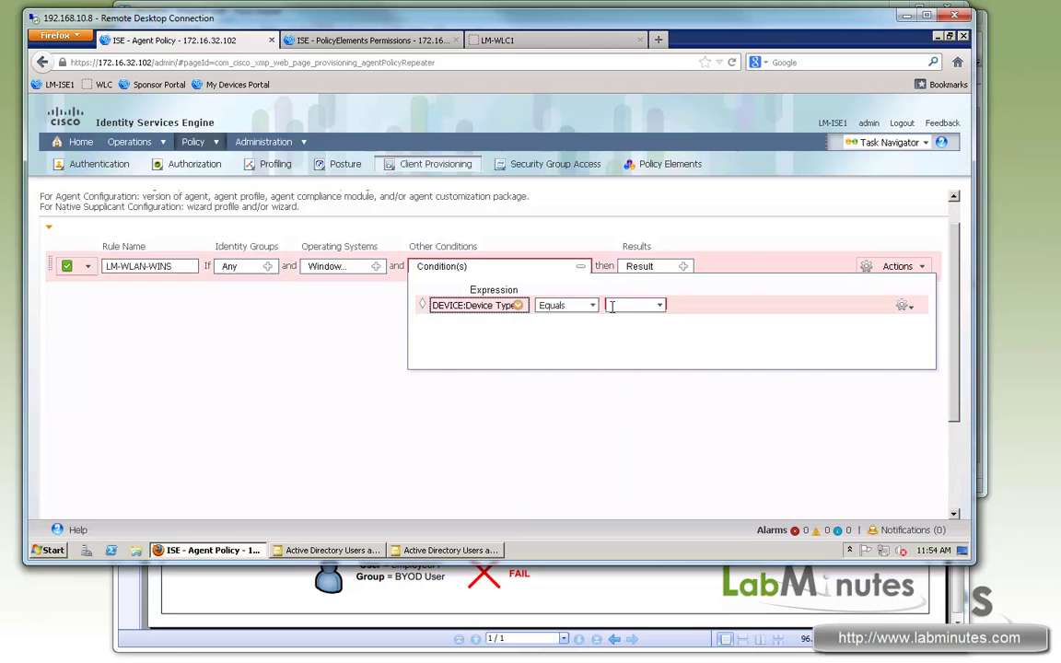
pyautogui.click(659, 305)
pyautogui.click(670, 345)
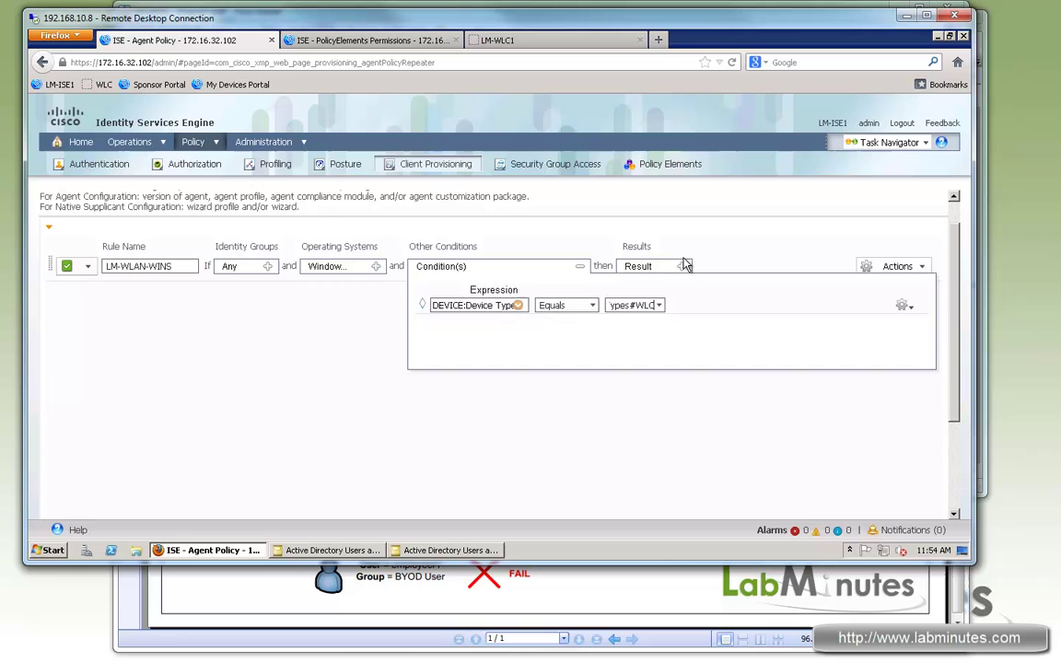
pyautogui.click(686, 269)
# Set the rule result to config wizard WinSPWizard 1.0.0.23 with wizard profile LM-WLAN-TLS
pyautogui.click(685, 269)
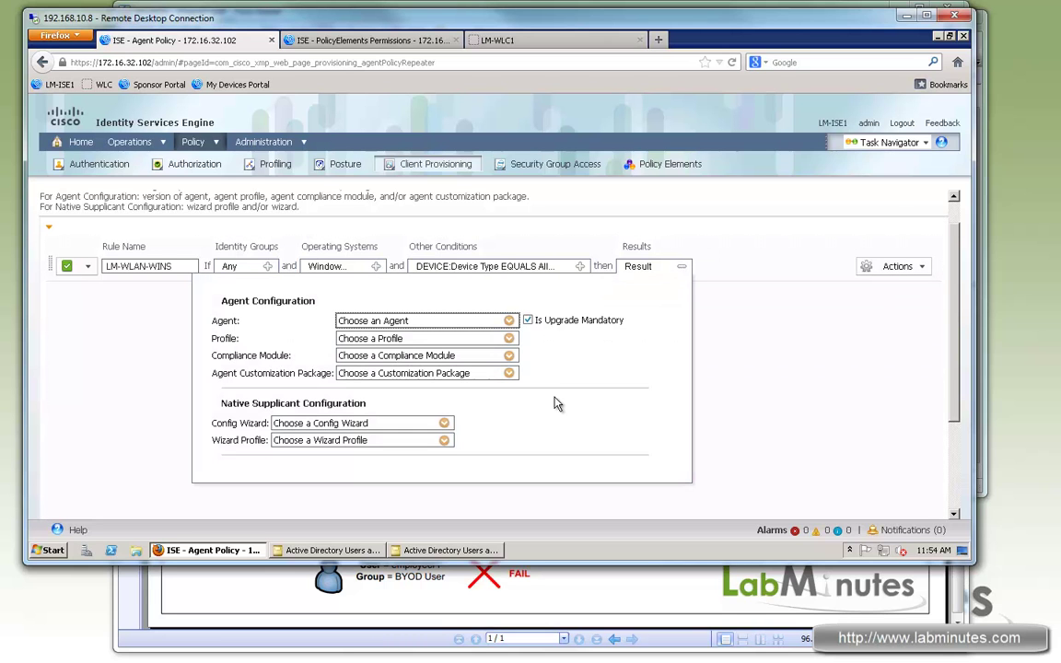
pyautogui.moveTo(233, 403); pyautogui.dragTo(340, 398)
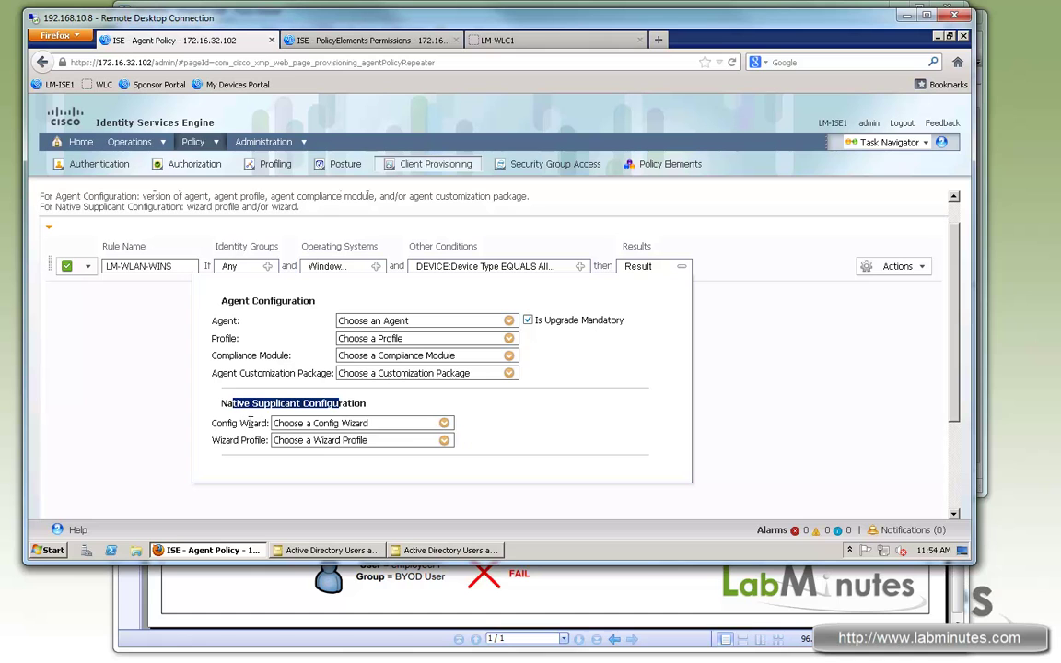
pyautogui.moveTo(238, 423); pyautogui.dragTo(445, 429)
pyautogui.click(444, 424)
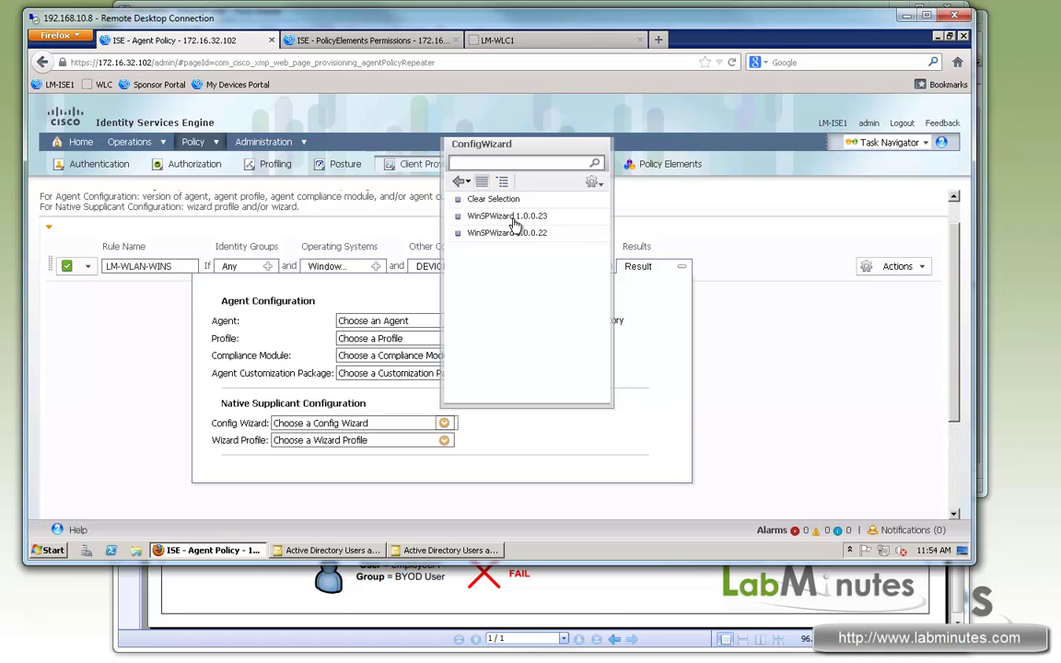
pyautogui.click(507, 217)
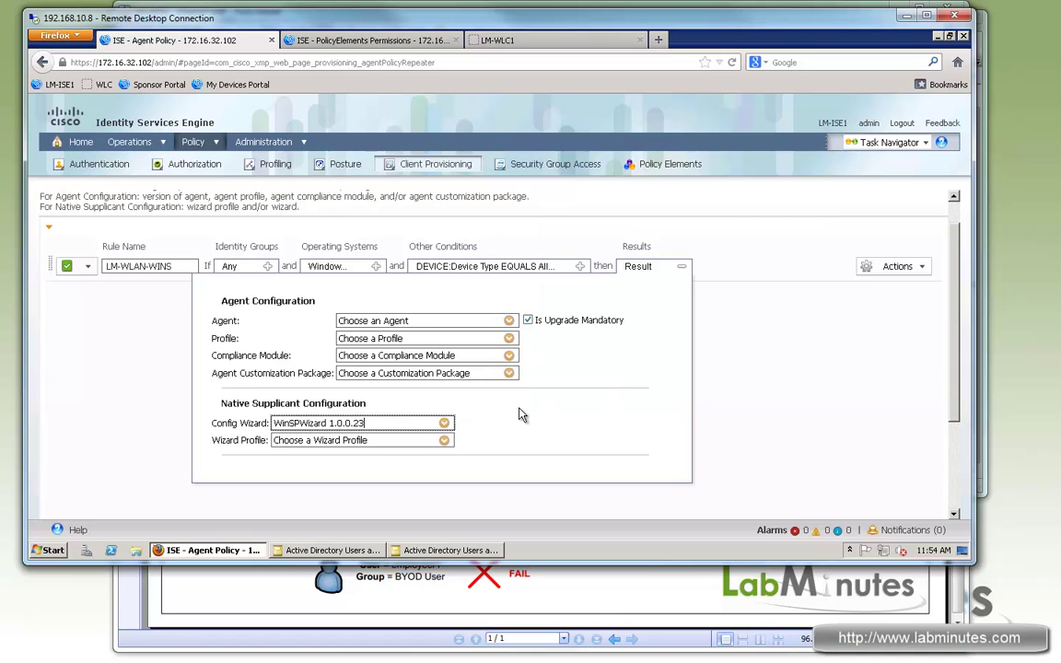
pyautogui.moveTo(221, 440); pyautogui.dragTo(261, 440)
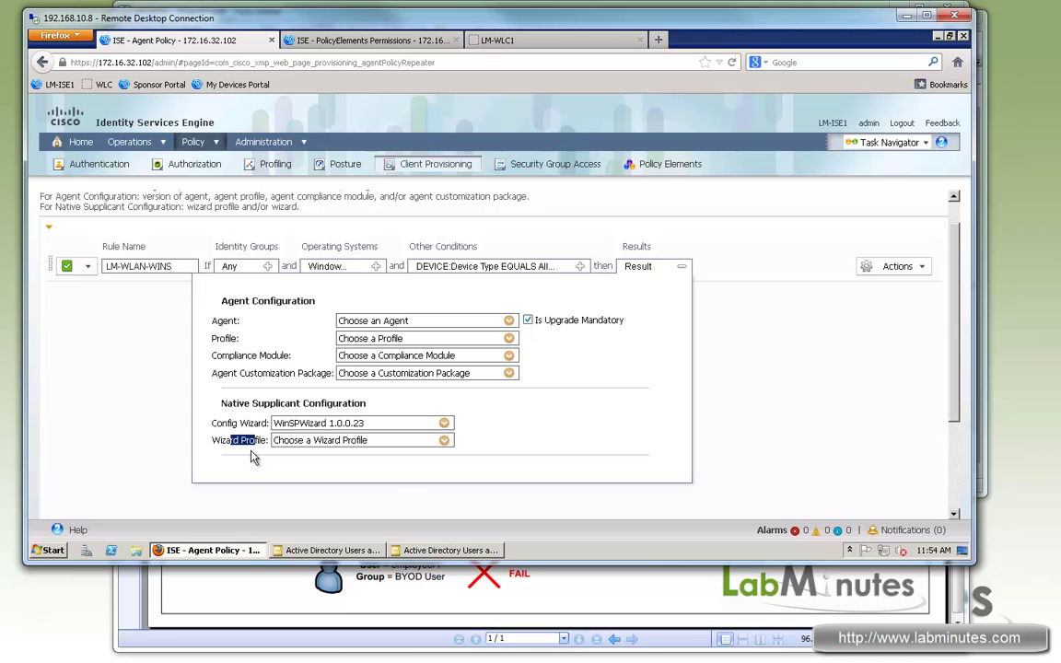
pyautogui.click(444, 442)
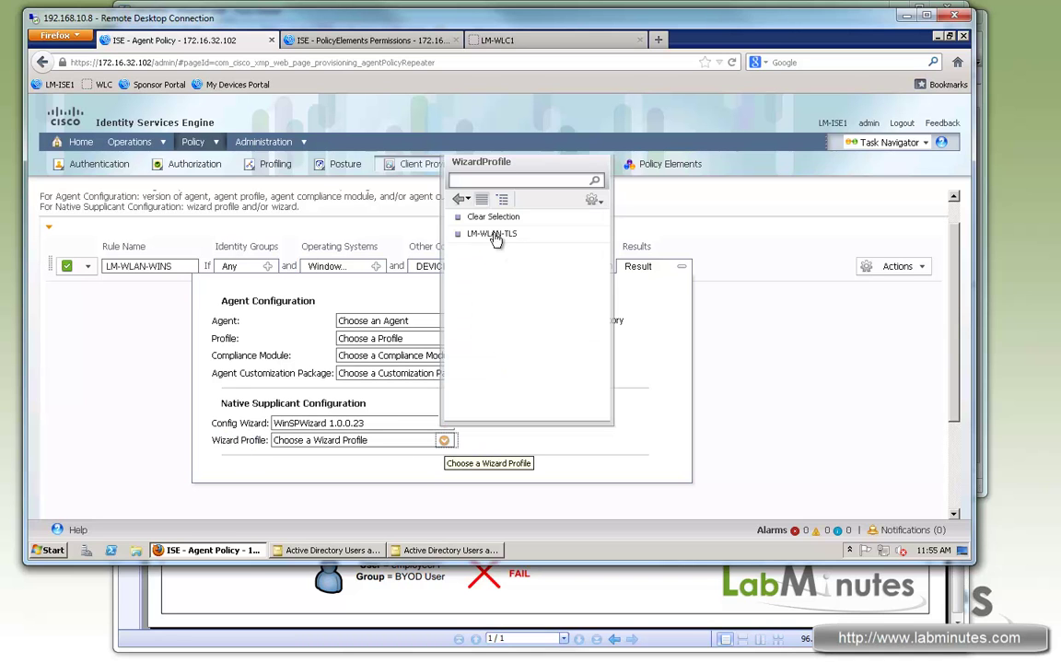
pyautogui.click(495, 234)
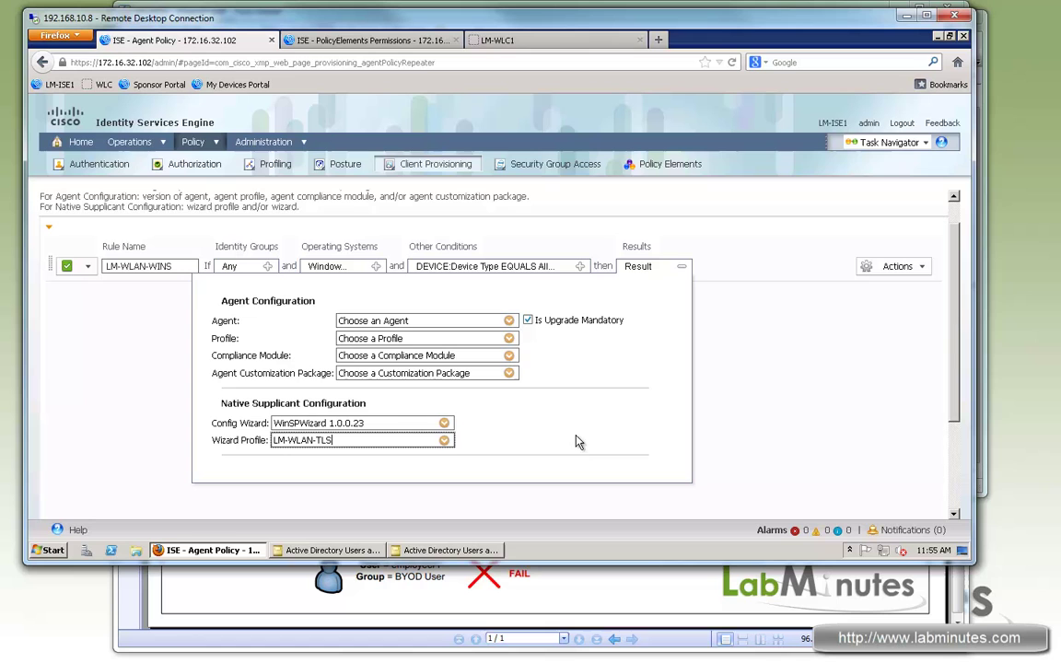
pyautogui.click(893, 267)
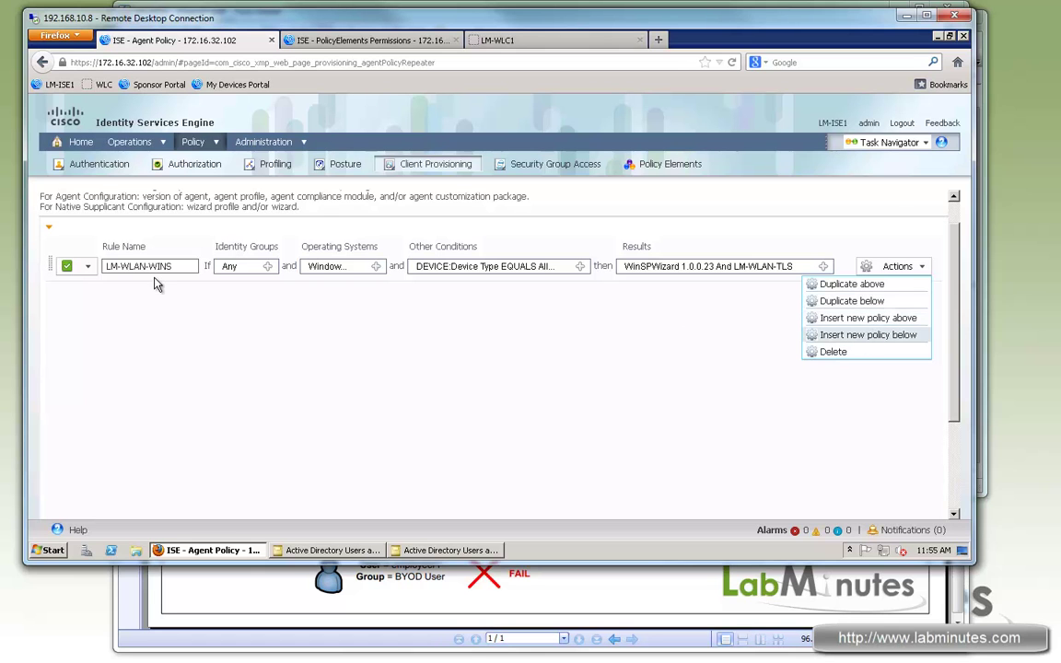
# Insert a new provisioning rule below the Windows rule, named LM-WLAN-MOBILE
pyautogui.click(187, 297)
pyautogui.moveTo(94, 293); pyautogui.dragTo(225, 344)
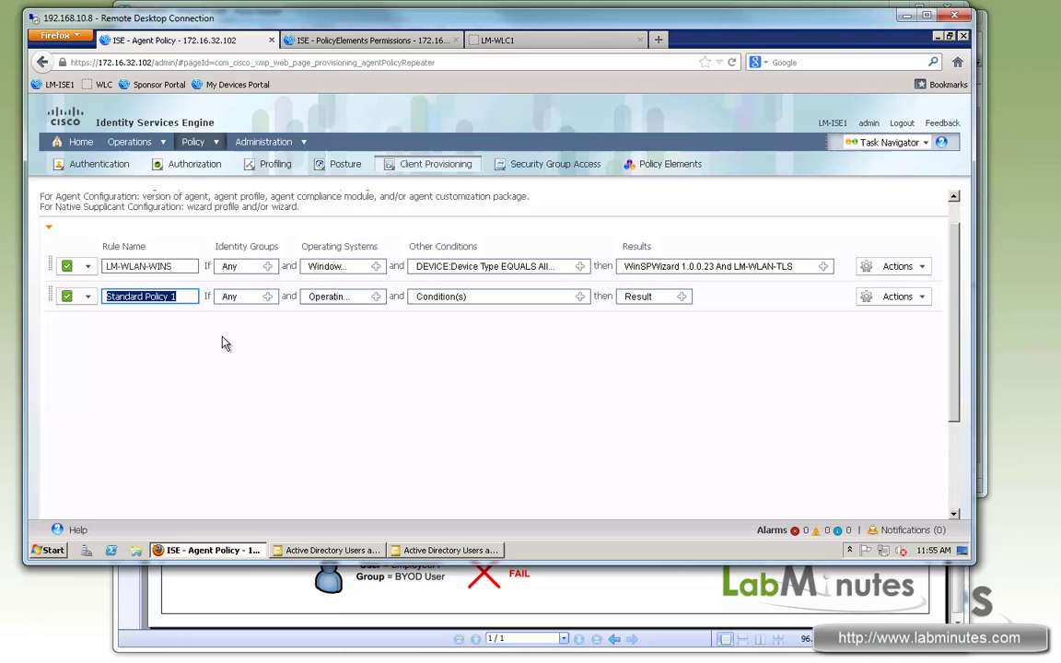
pyautogui.write('LM-')
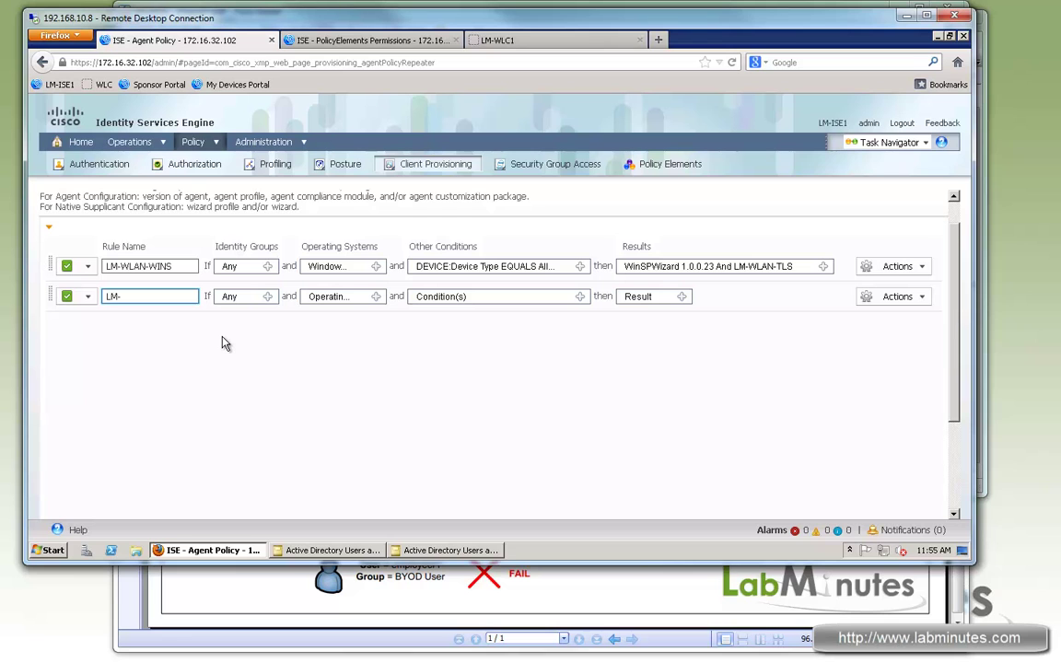
pyautogui.write('WLAN-M')
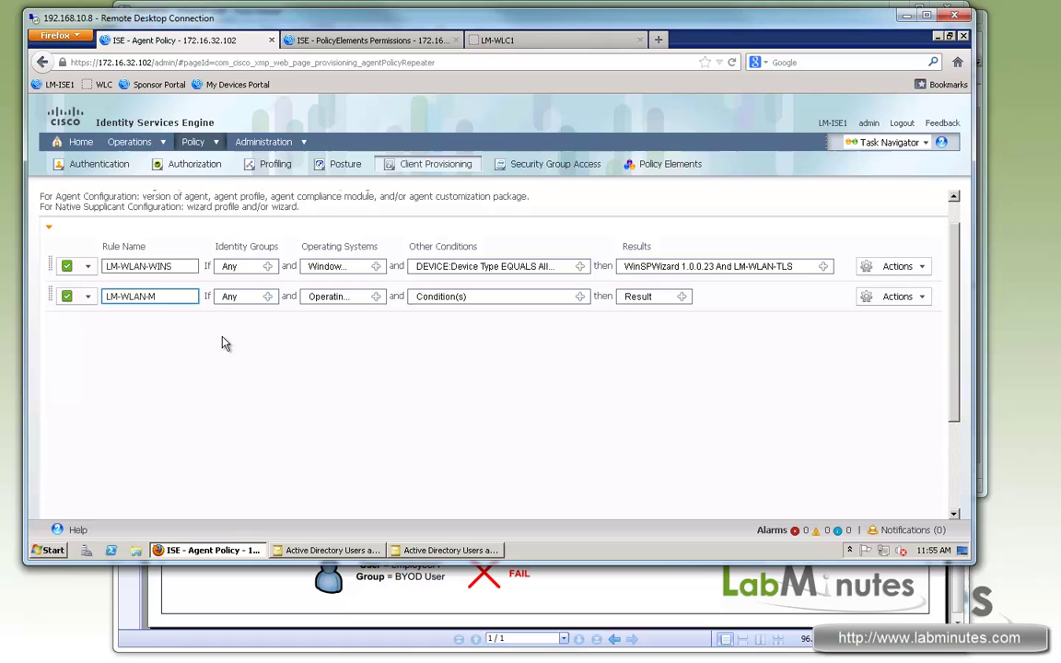
pyautogui.write('OBILR')
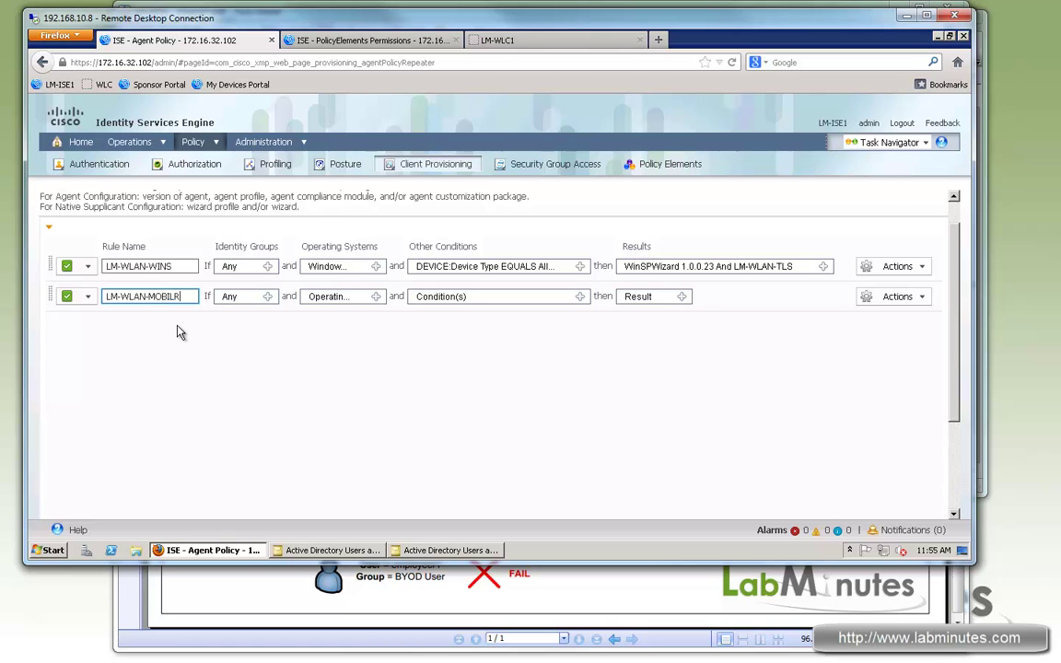
# Set the new rule's operating systems to Android and Apple iOS All
pyautogui.click(376, 297)
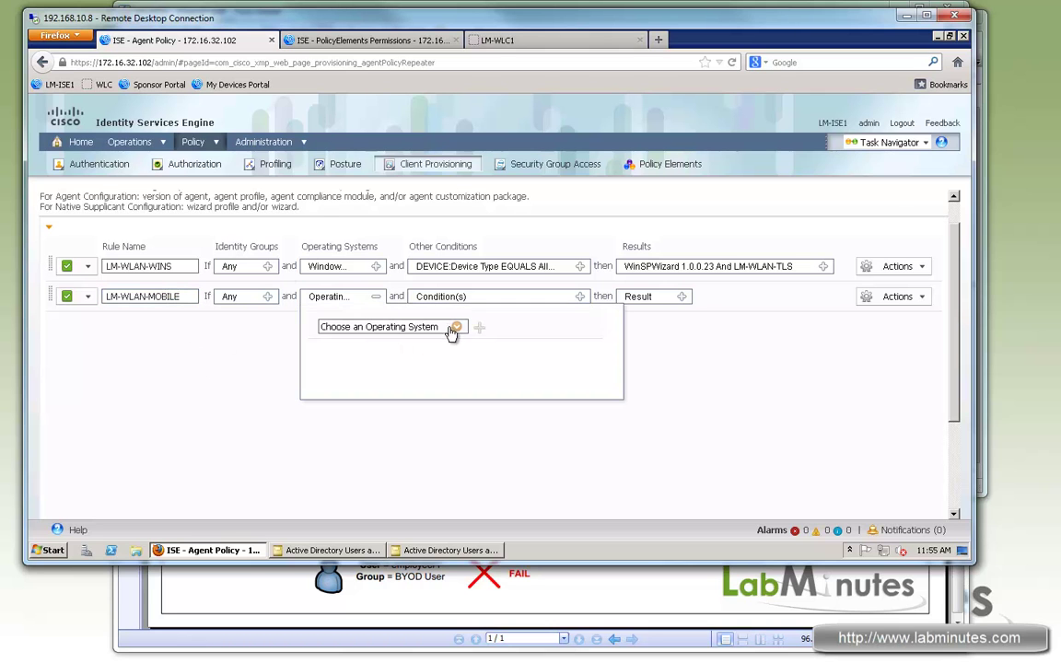
pyautogui.click(453, 327)
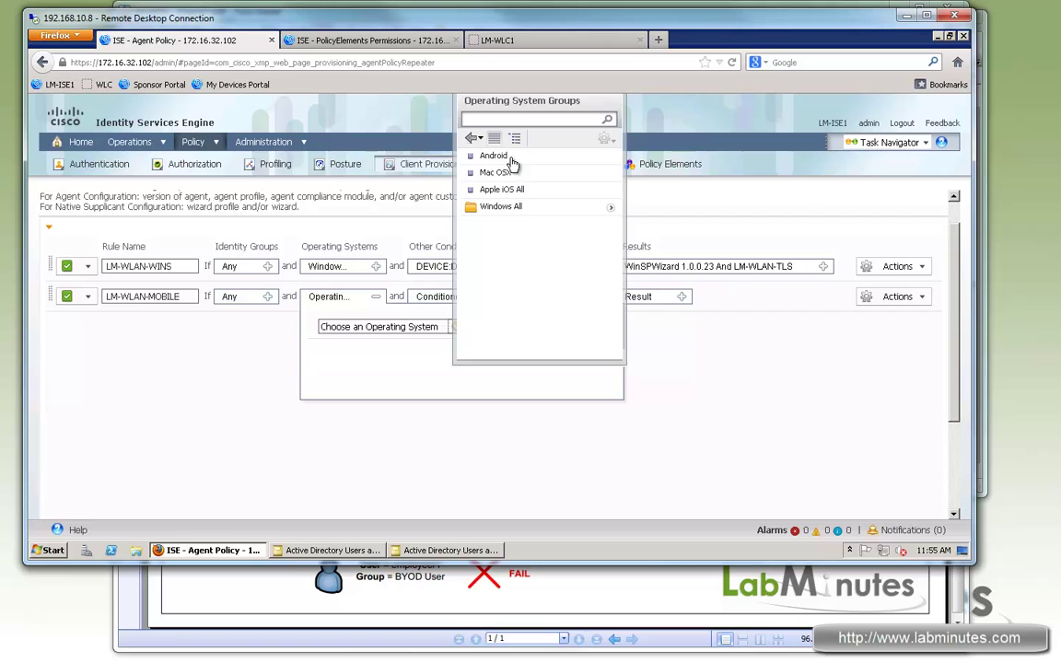
pyautogui.click(481, 155)
pyautogui.click(478, 329)
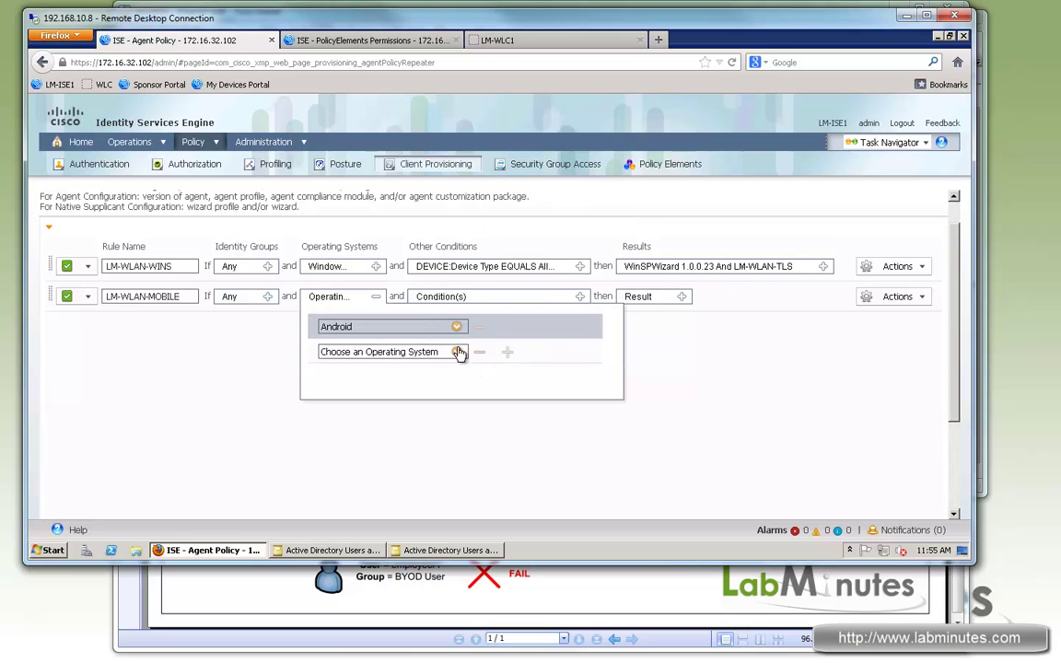
pyautogui.click(454, 351)
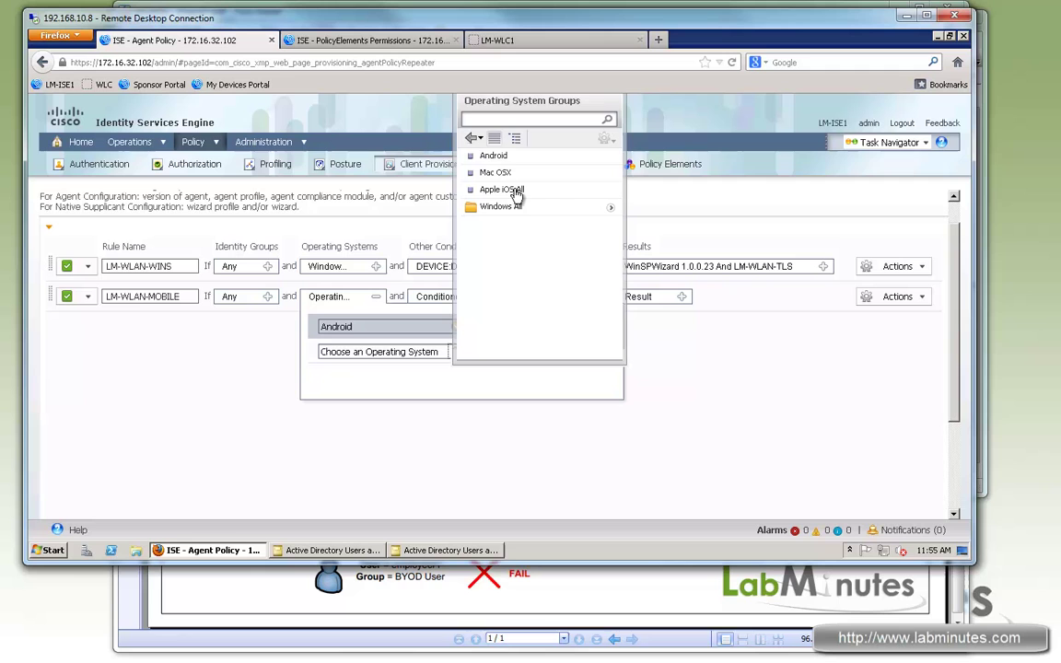
pyautogui.click(487, 189)
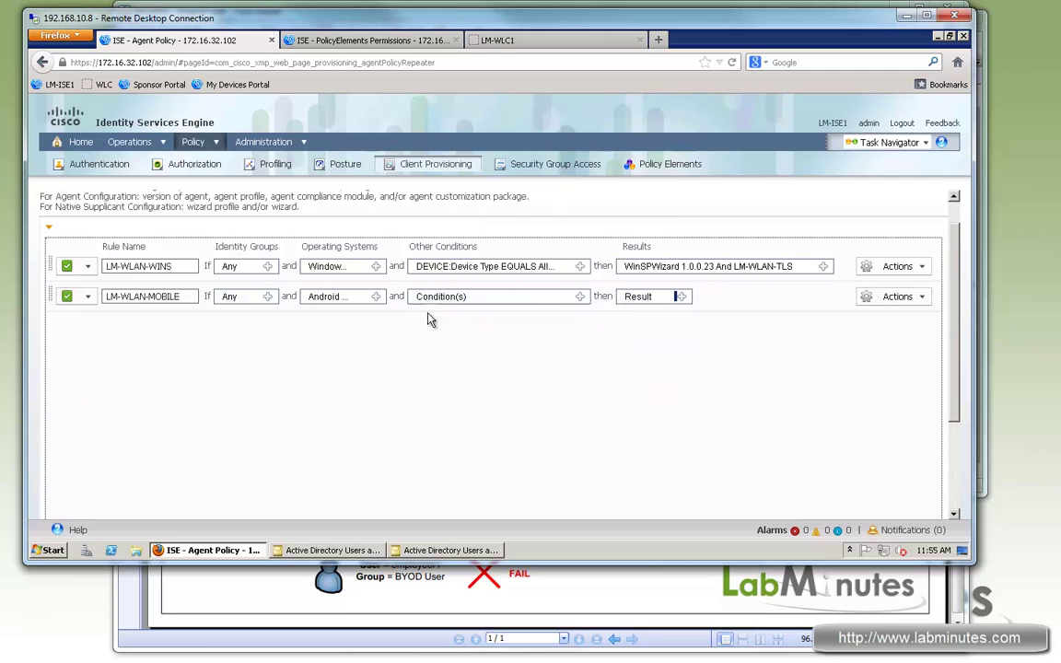
# Add a condition to LM-WLAN-MOBILE: DEVICE:Device Type Equals All Device Types#WLC
pyautogui.click(579, 296)
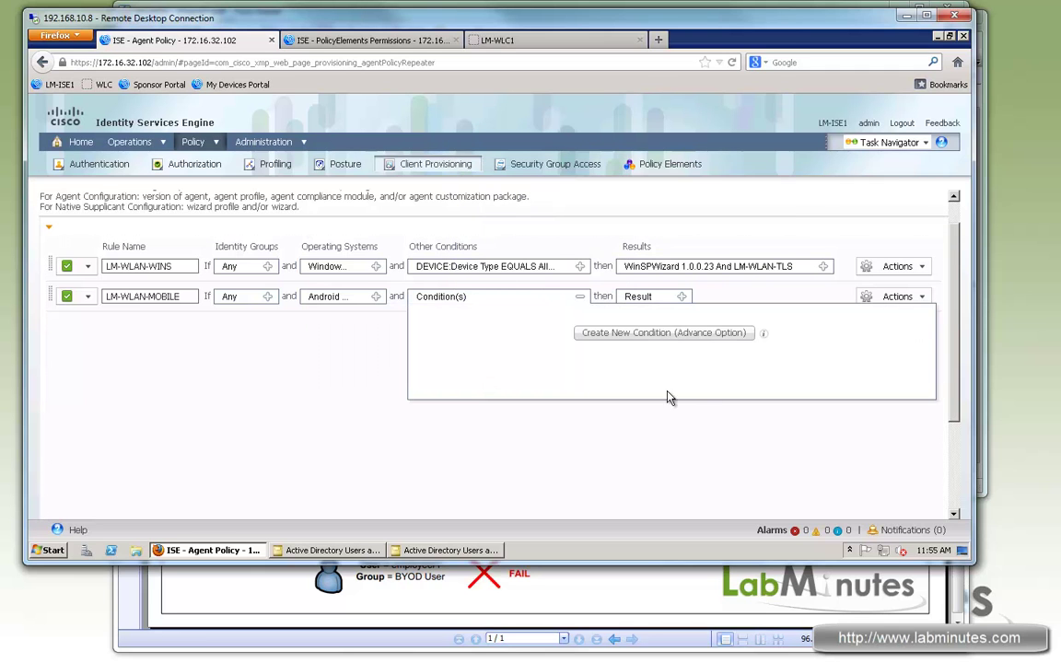
pyautogui.click(670, 333)
pyautogui.click(520, 336)
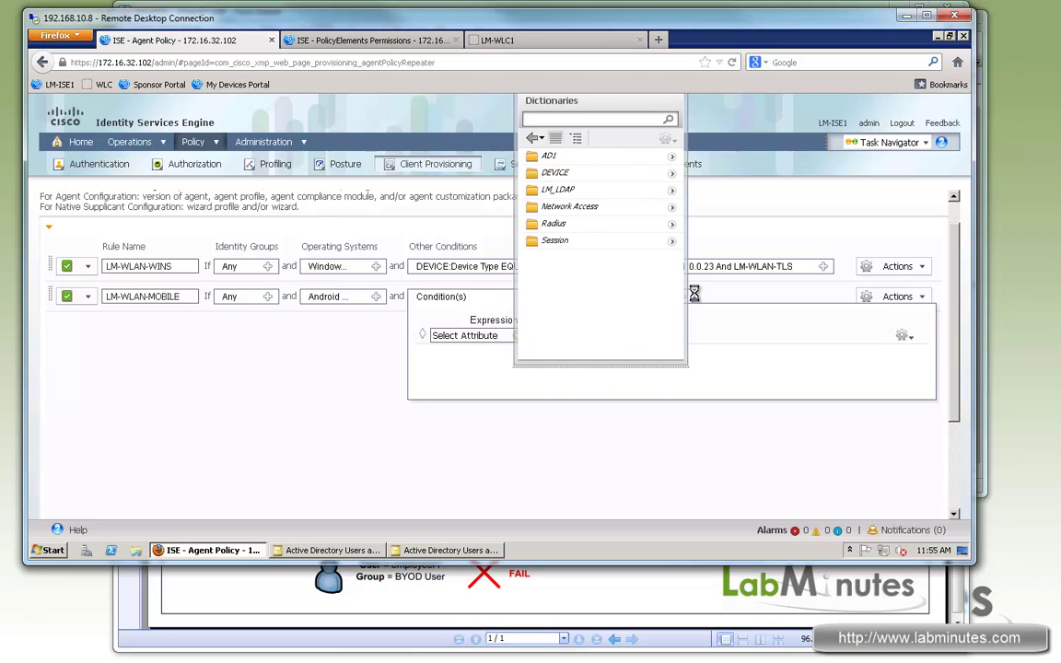
pyautogui.click(673, 175)
pyautogui.click(561, 163)
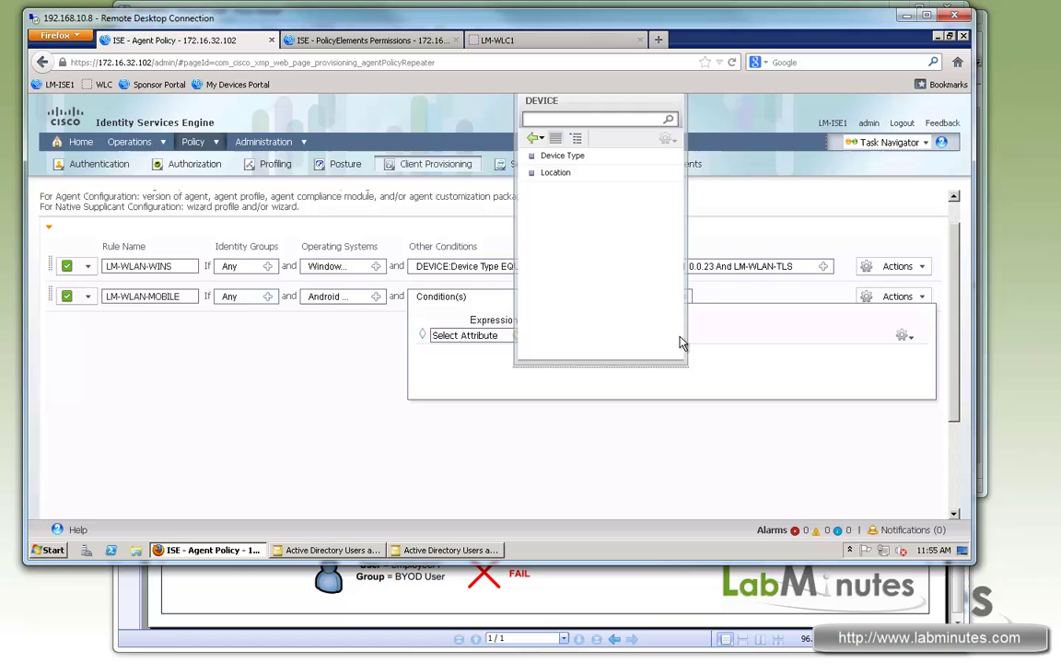
pyautogui.click(659, 336)
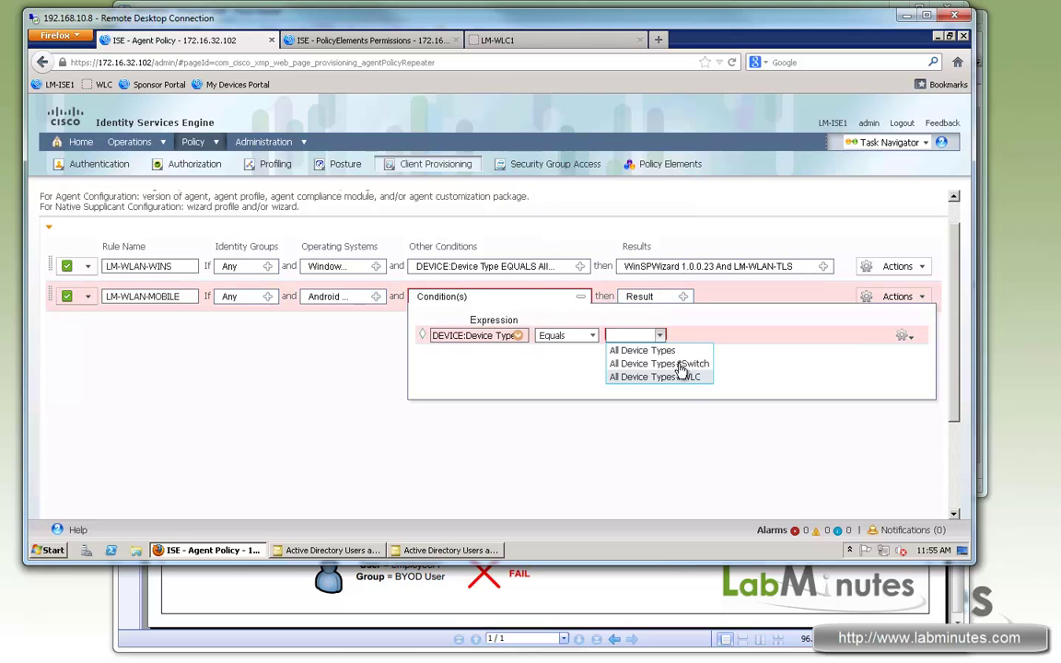
pyautogui.click(645, 377)
pyautogui.click(682, 297)
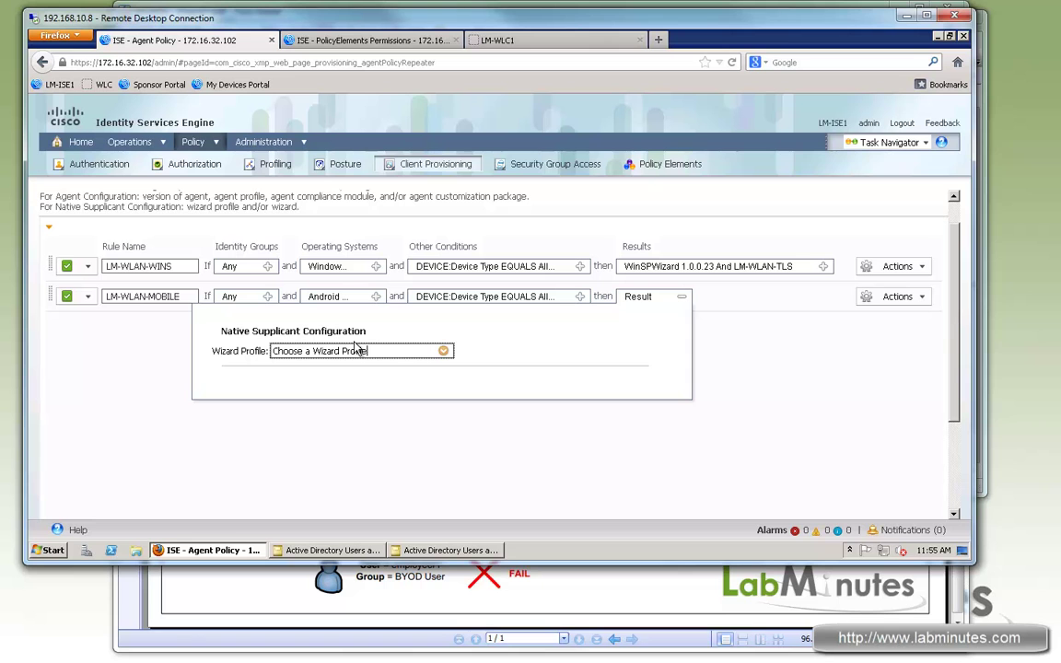
# Set the LM-WLAN-MOBILE rule's result wizard profile to LM-WLAN-TLS
pyautogui.click(824, 266)
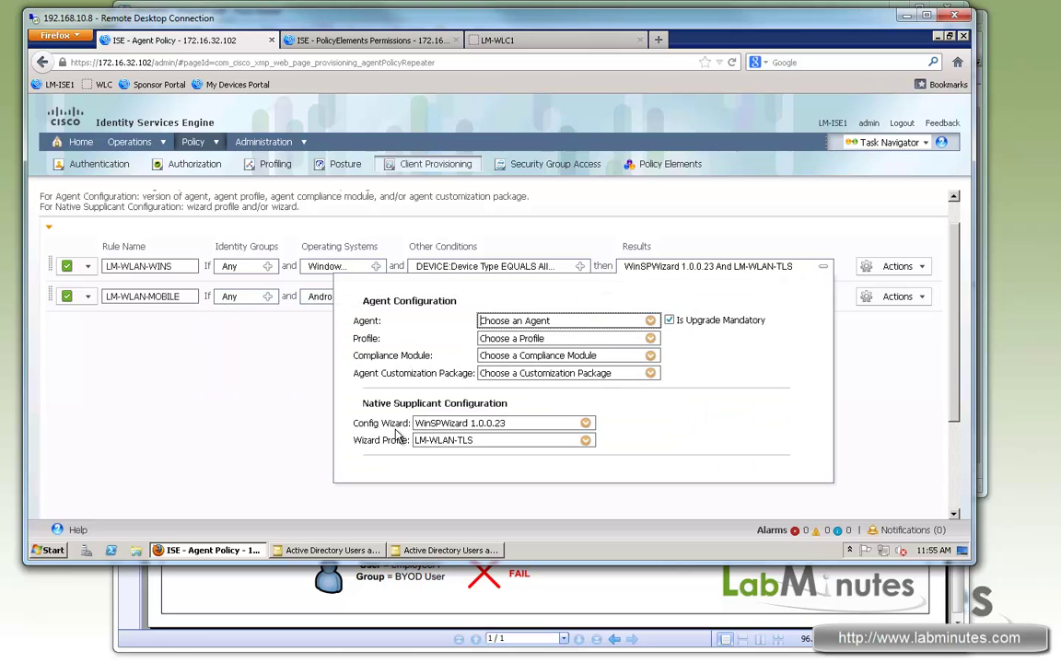
pyautogui.click(823, 266)
pyautogui.click(681, 296)
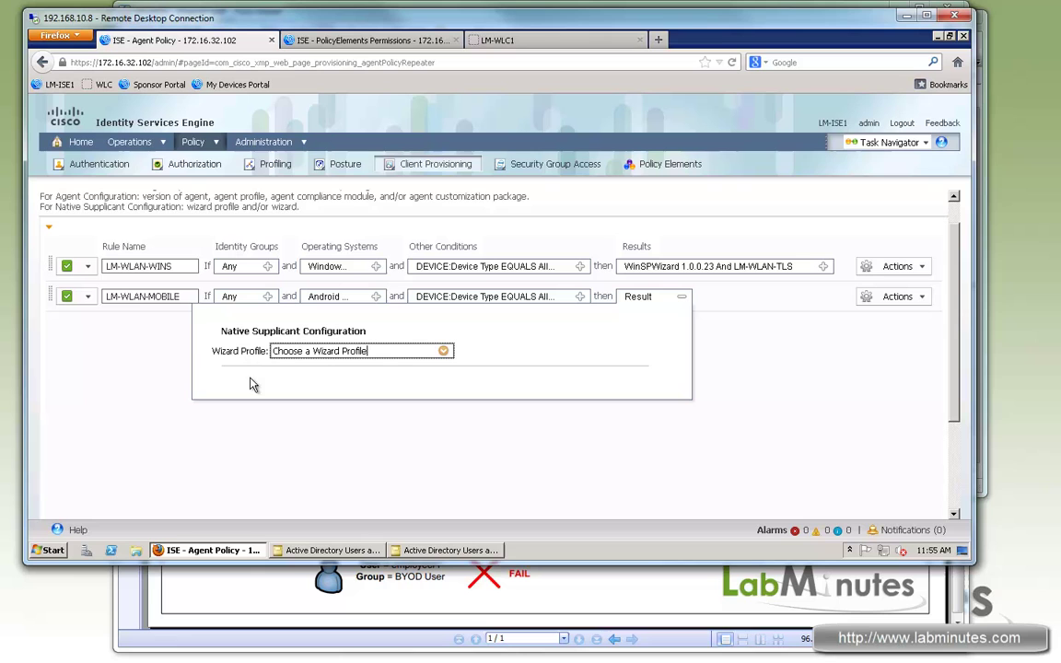
pyautogui.click(443, 351)
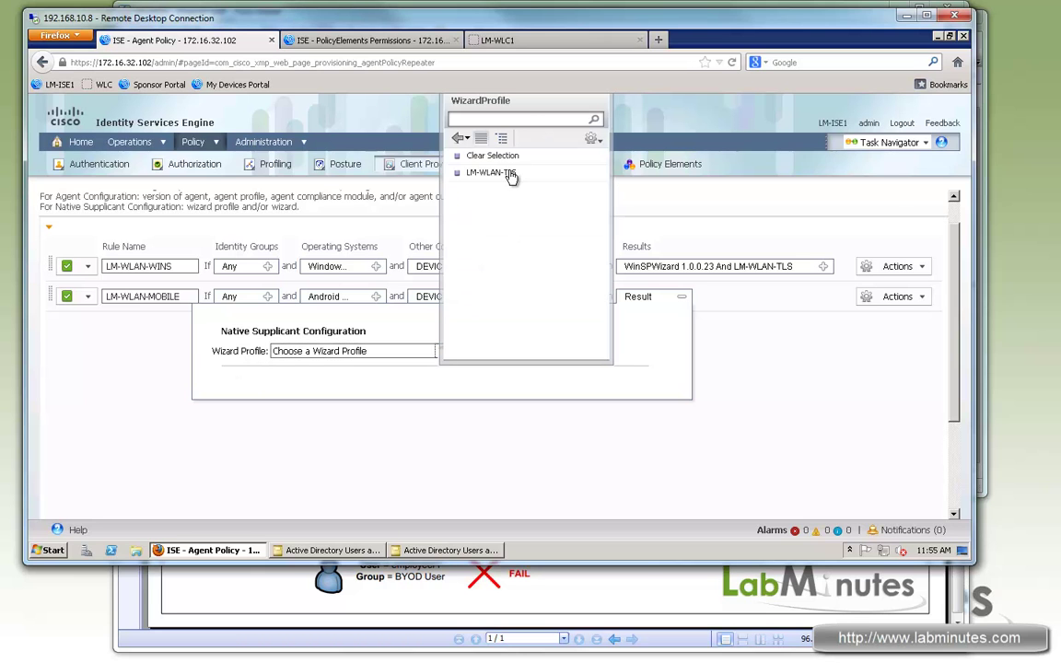
pyautogui.click(512, 176)
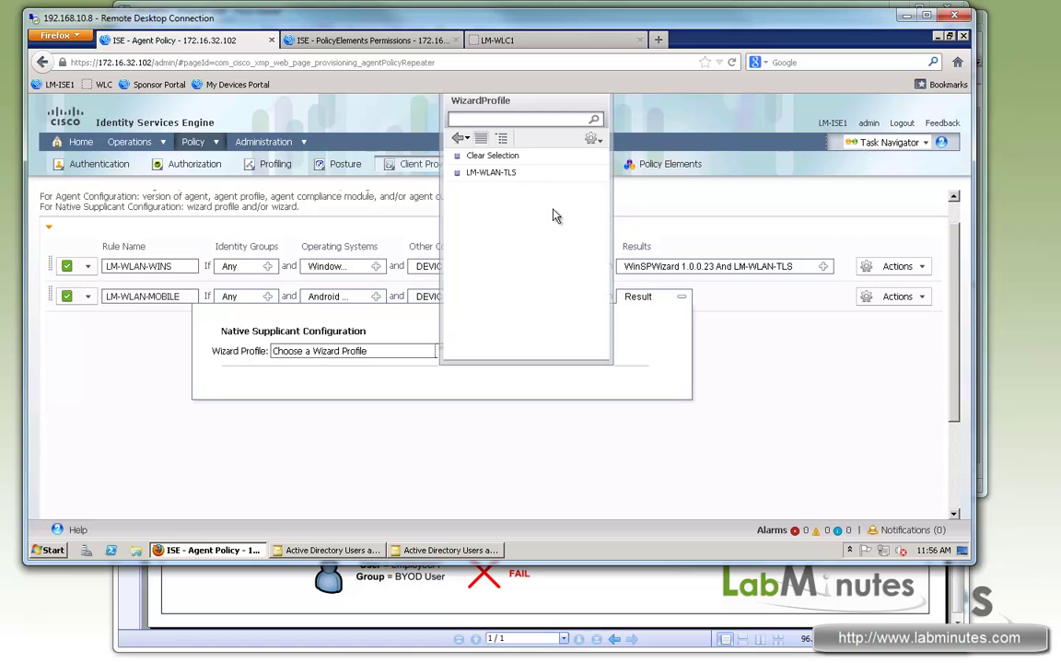
# Apply the mobile rule's result, save the policy, and scroll back up to review both rules
pyautogui.click(758, 360)
pyautogui.scroll(-5, 645, 387)
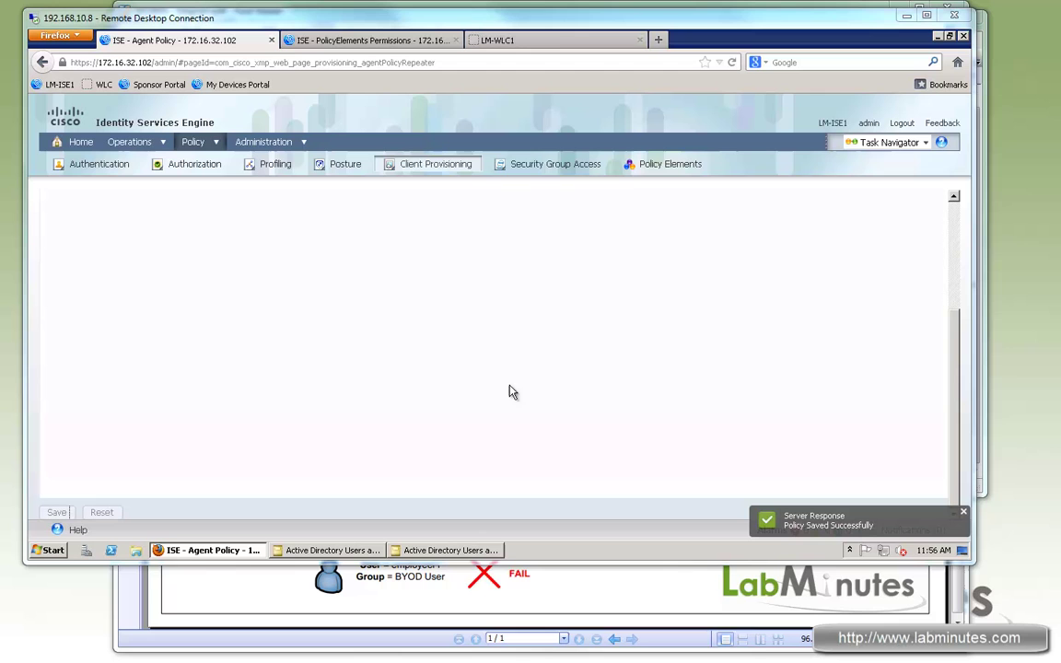
pyautogui.moveTo(954, 403); pyautogui.dragTo(955, 216)
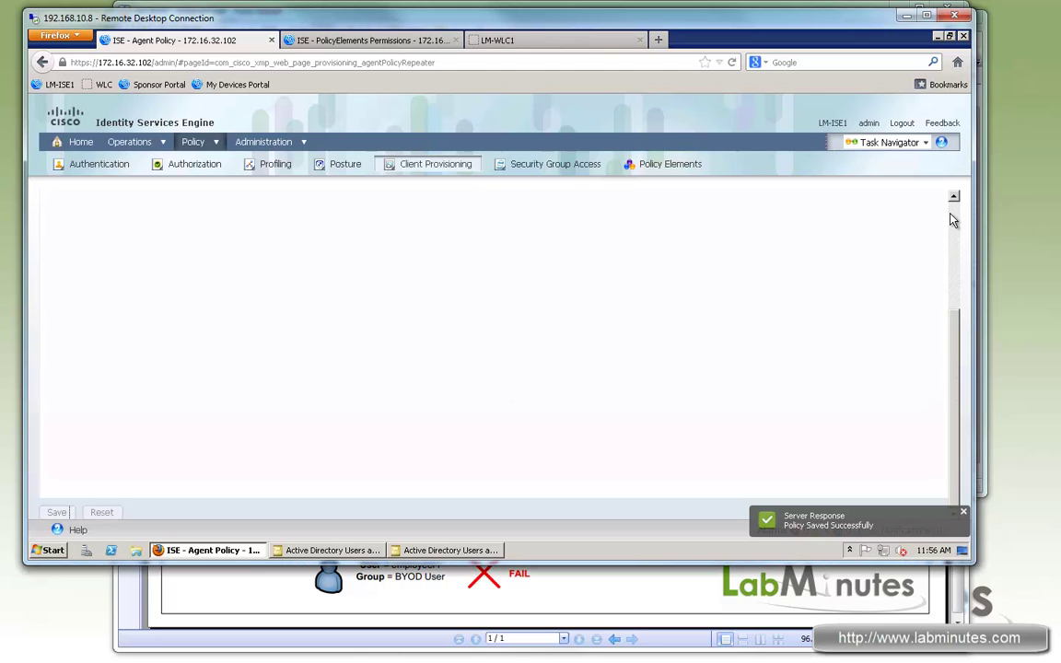